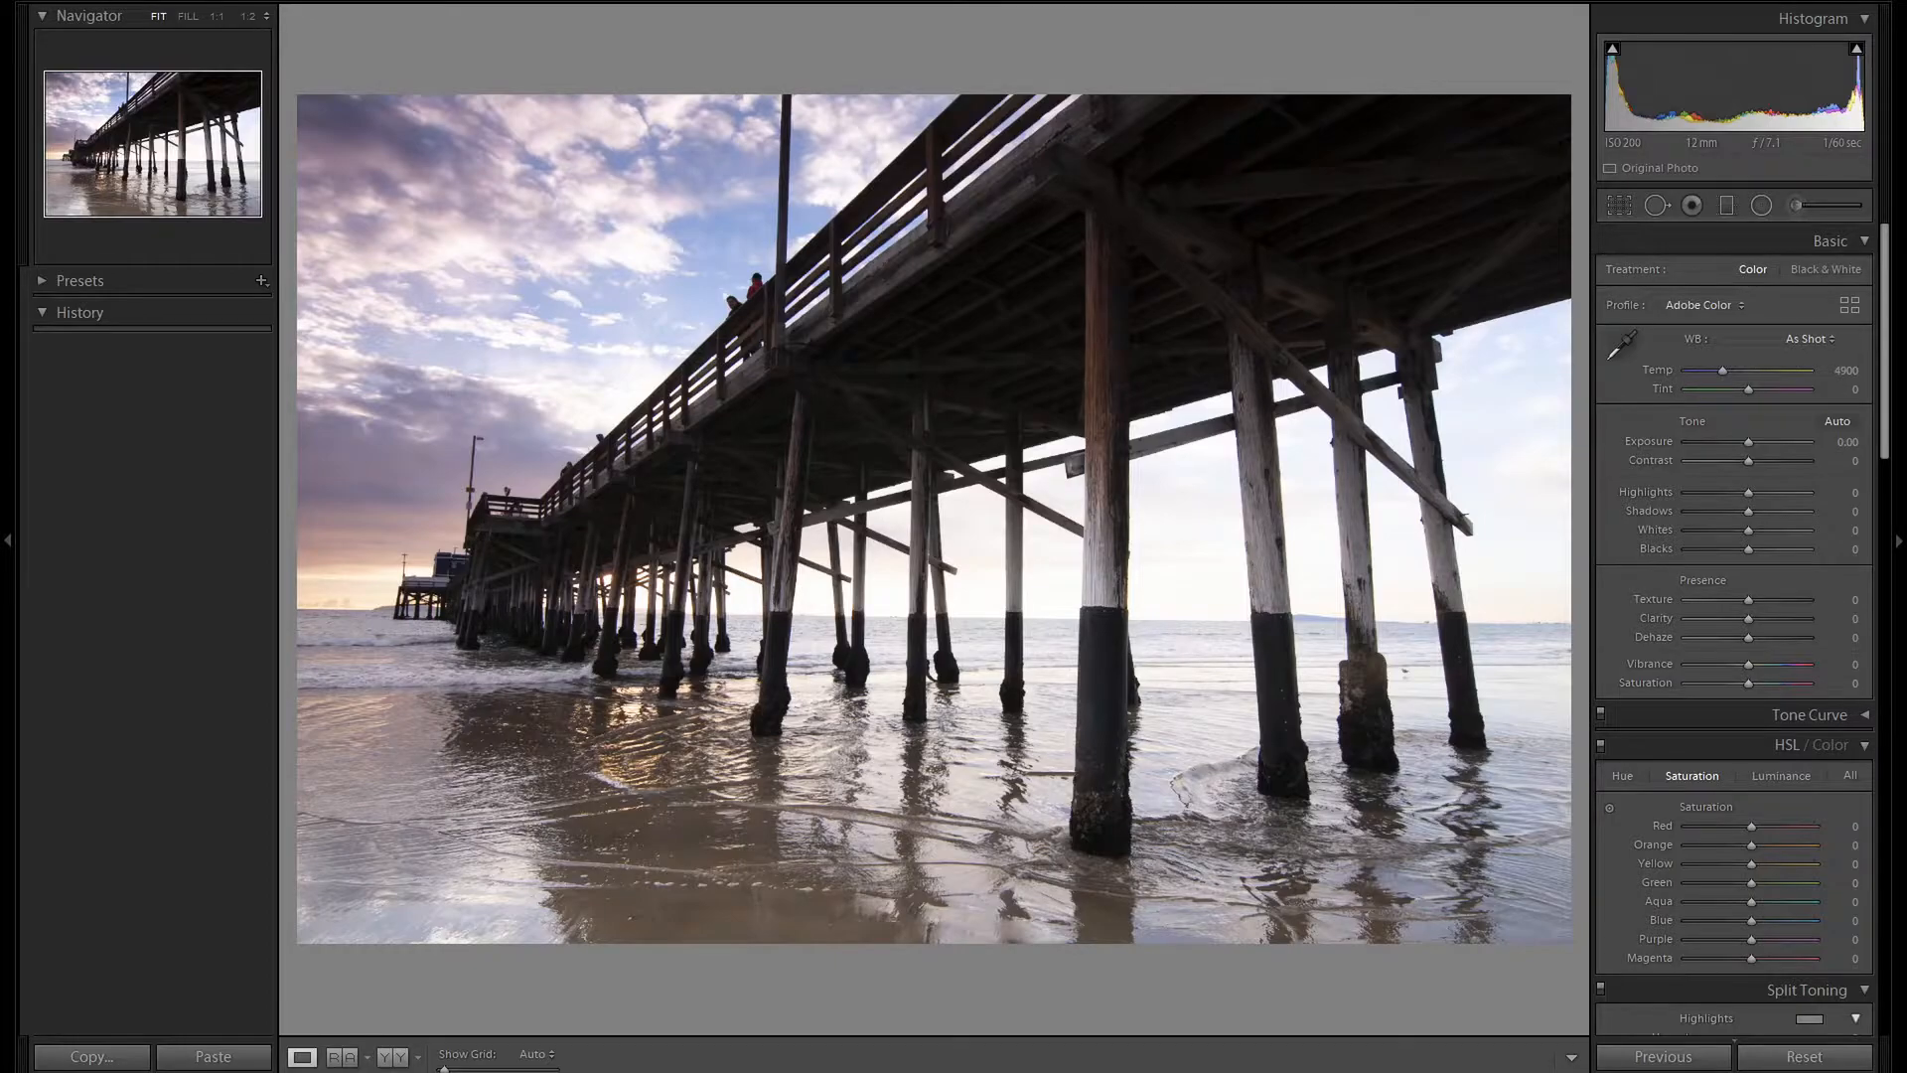
Constrain the crop and set the Transform rotation to -0.6 to level the horizon.
scroll(1748, 930, down, 10)
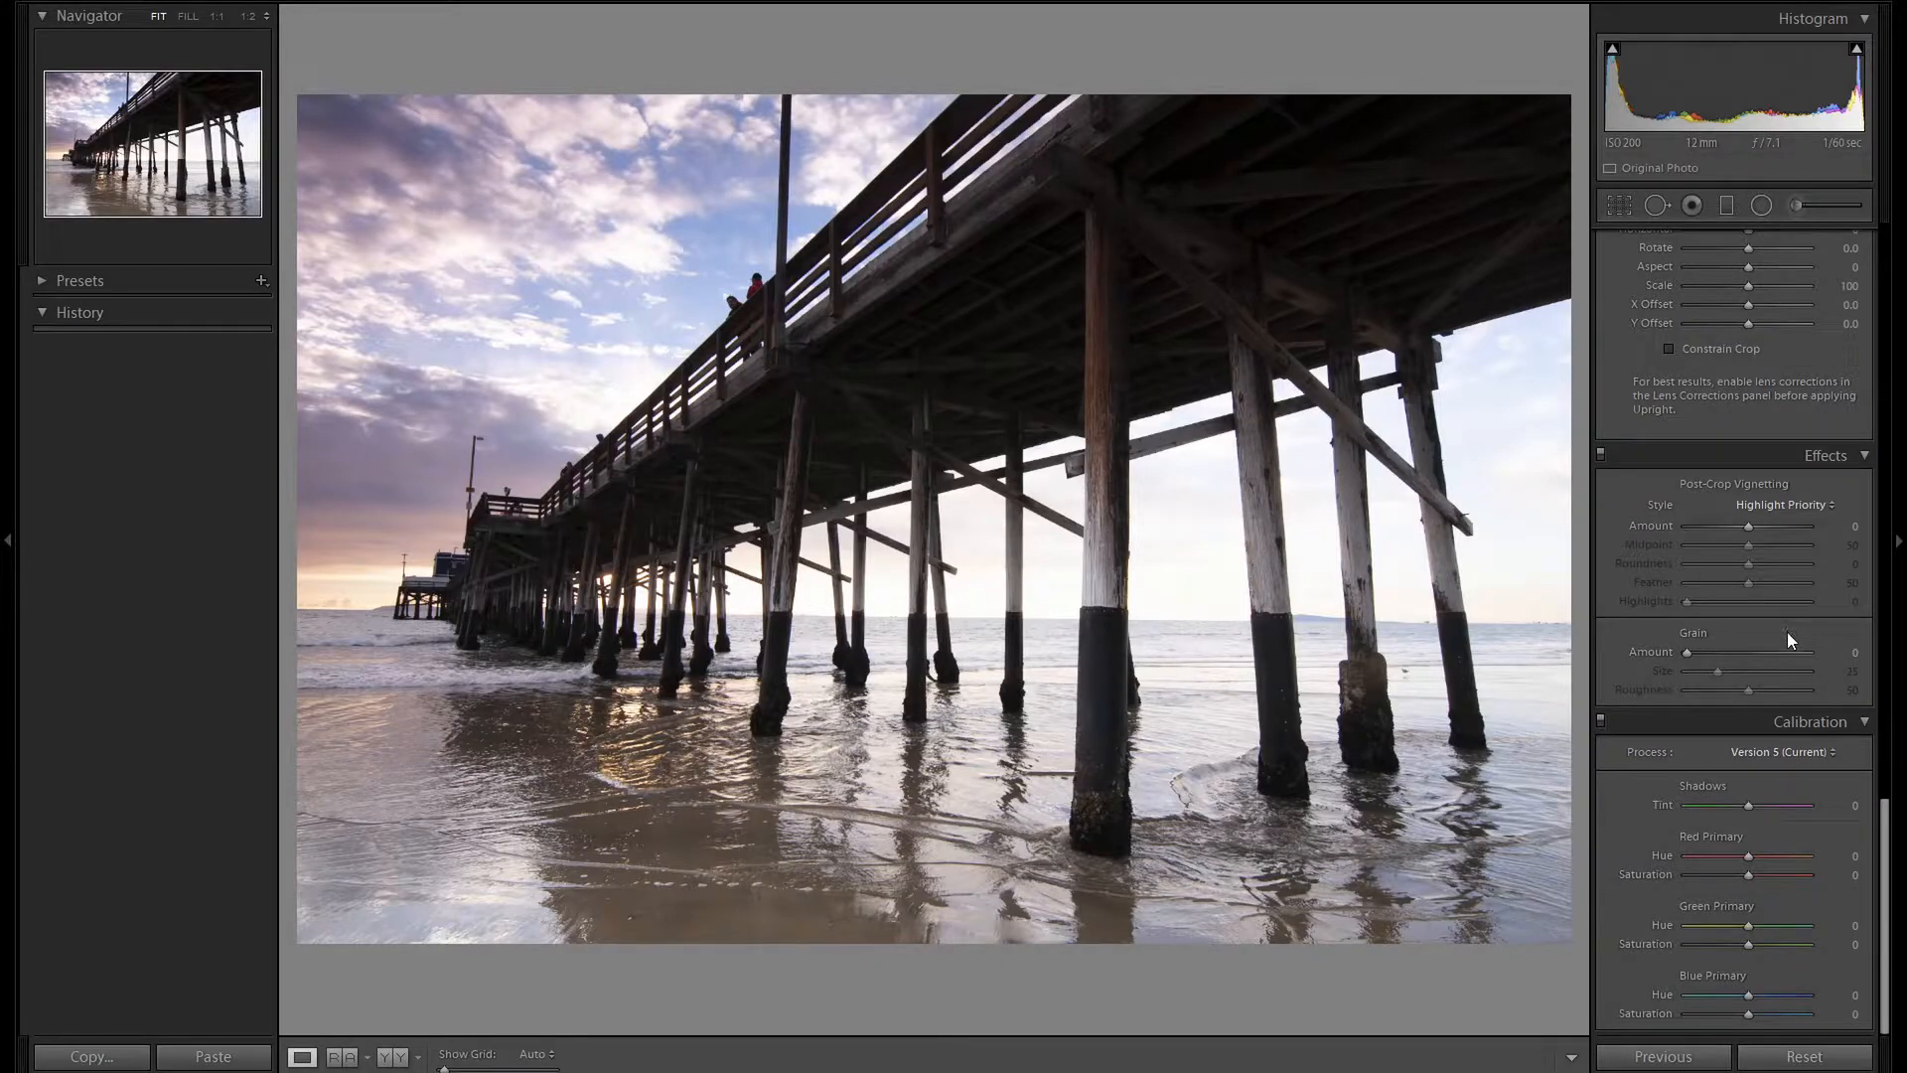
scroll(1786, 632, up, 2)
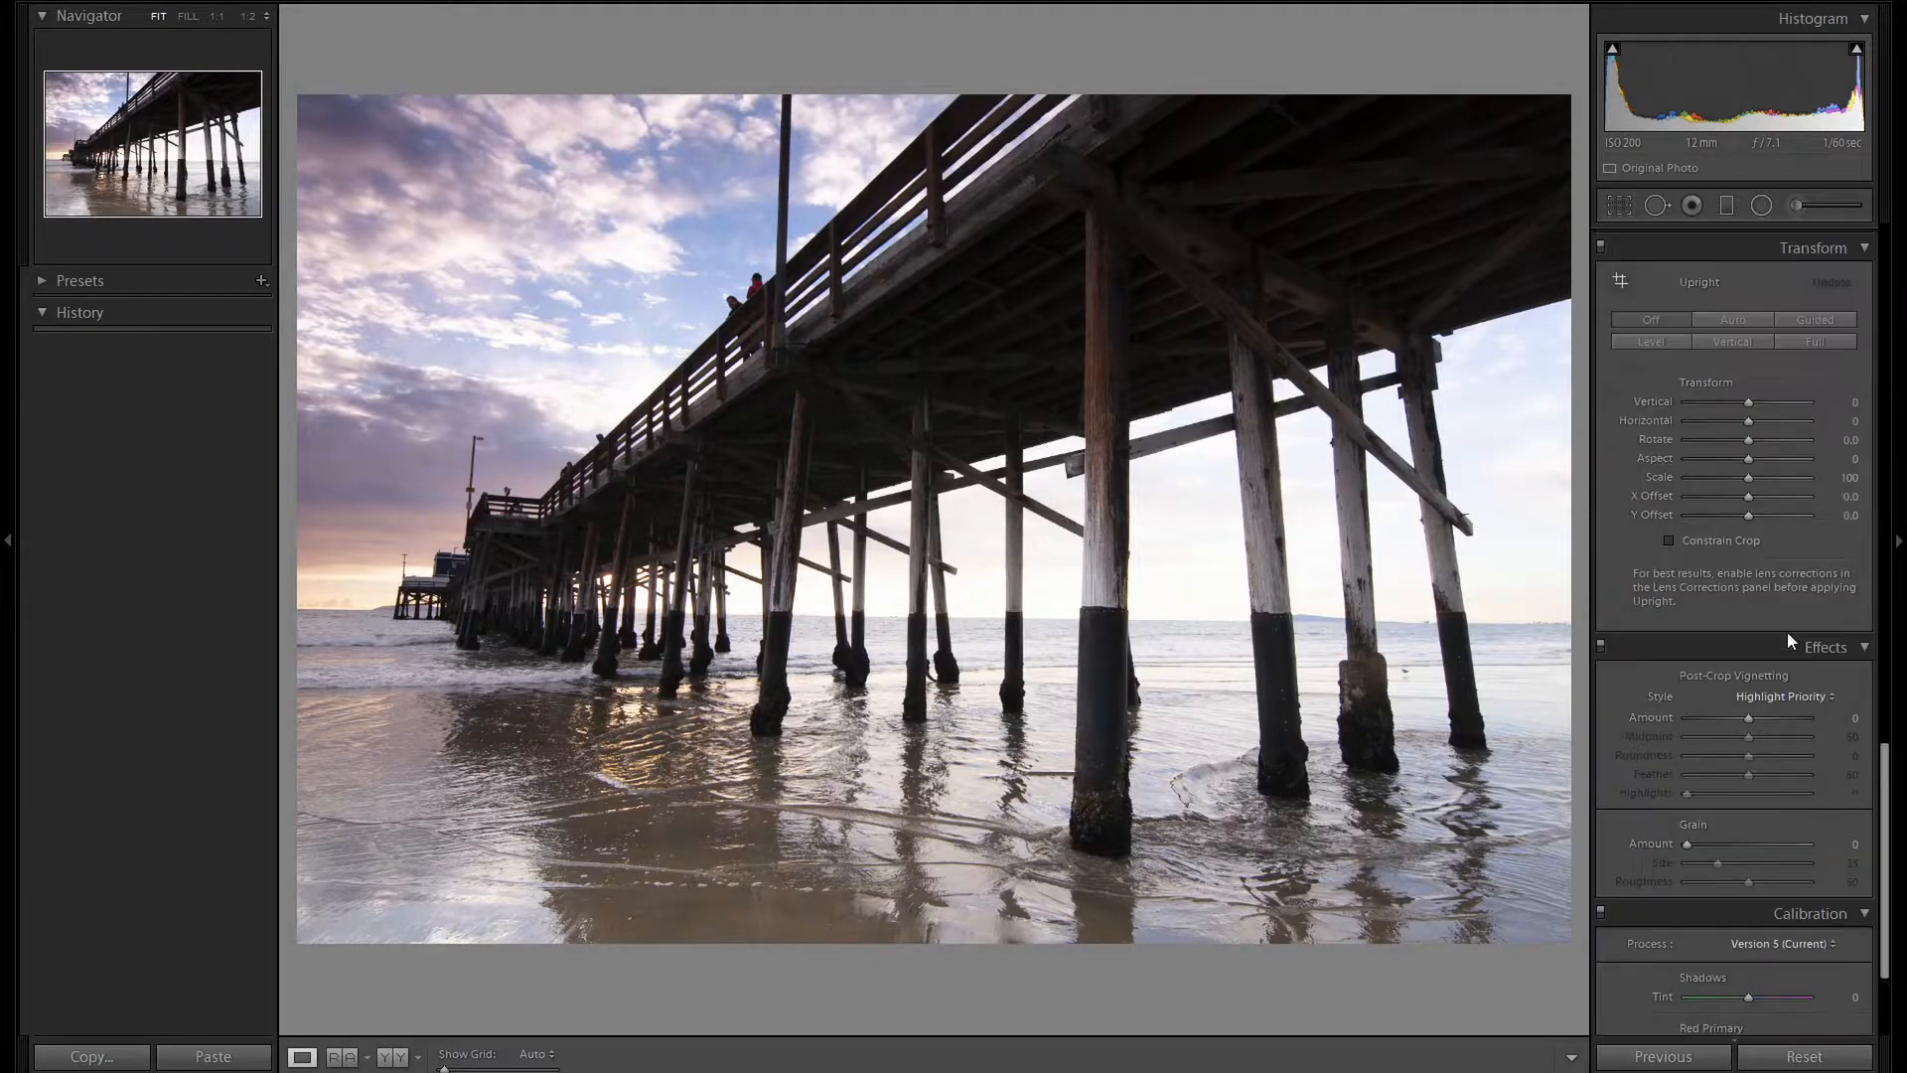
click(1743, 540)
click(1186, 623)
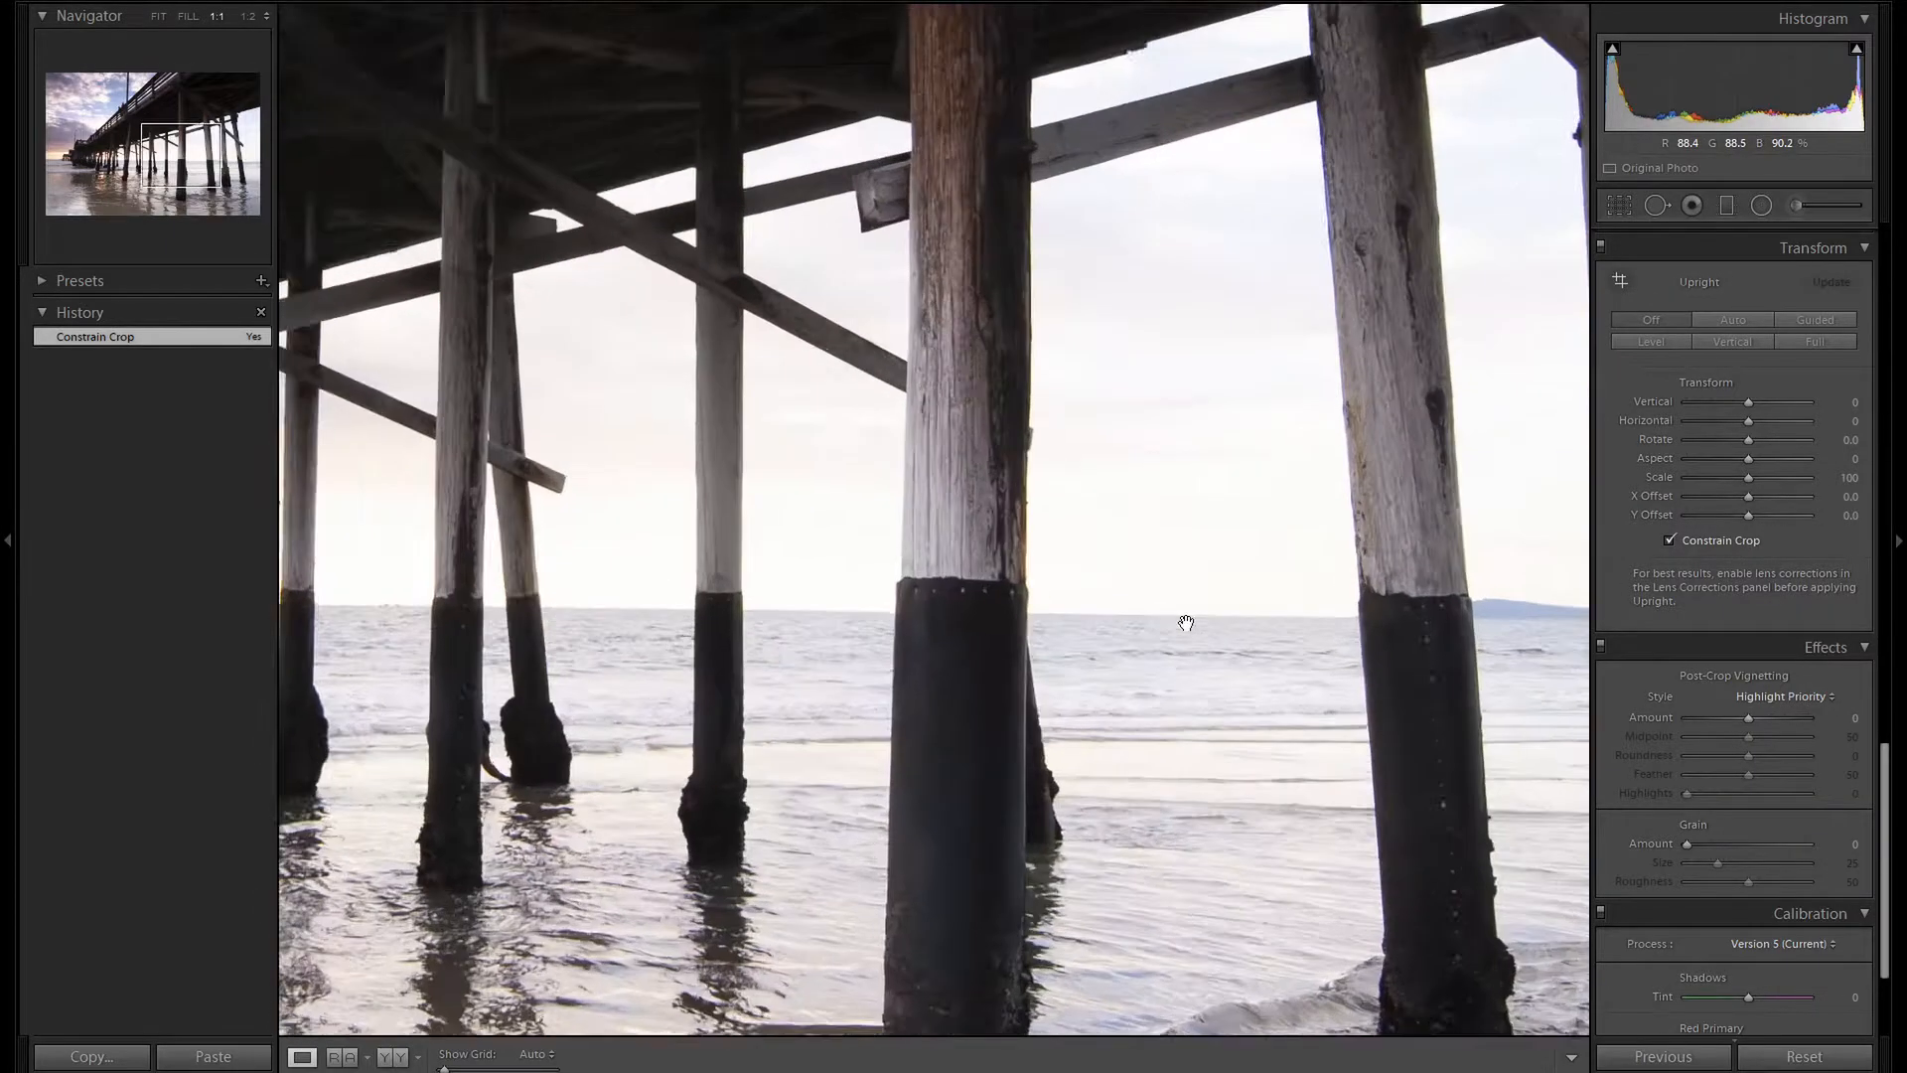
drag(1748, 440, 1746, 439)
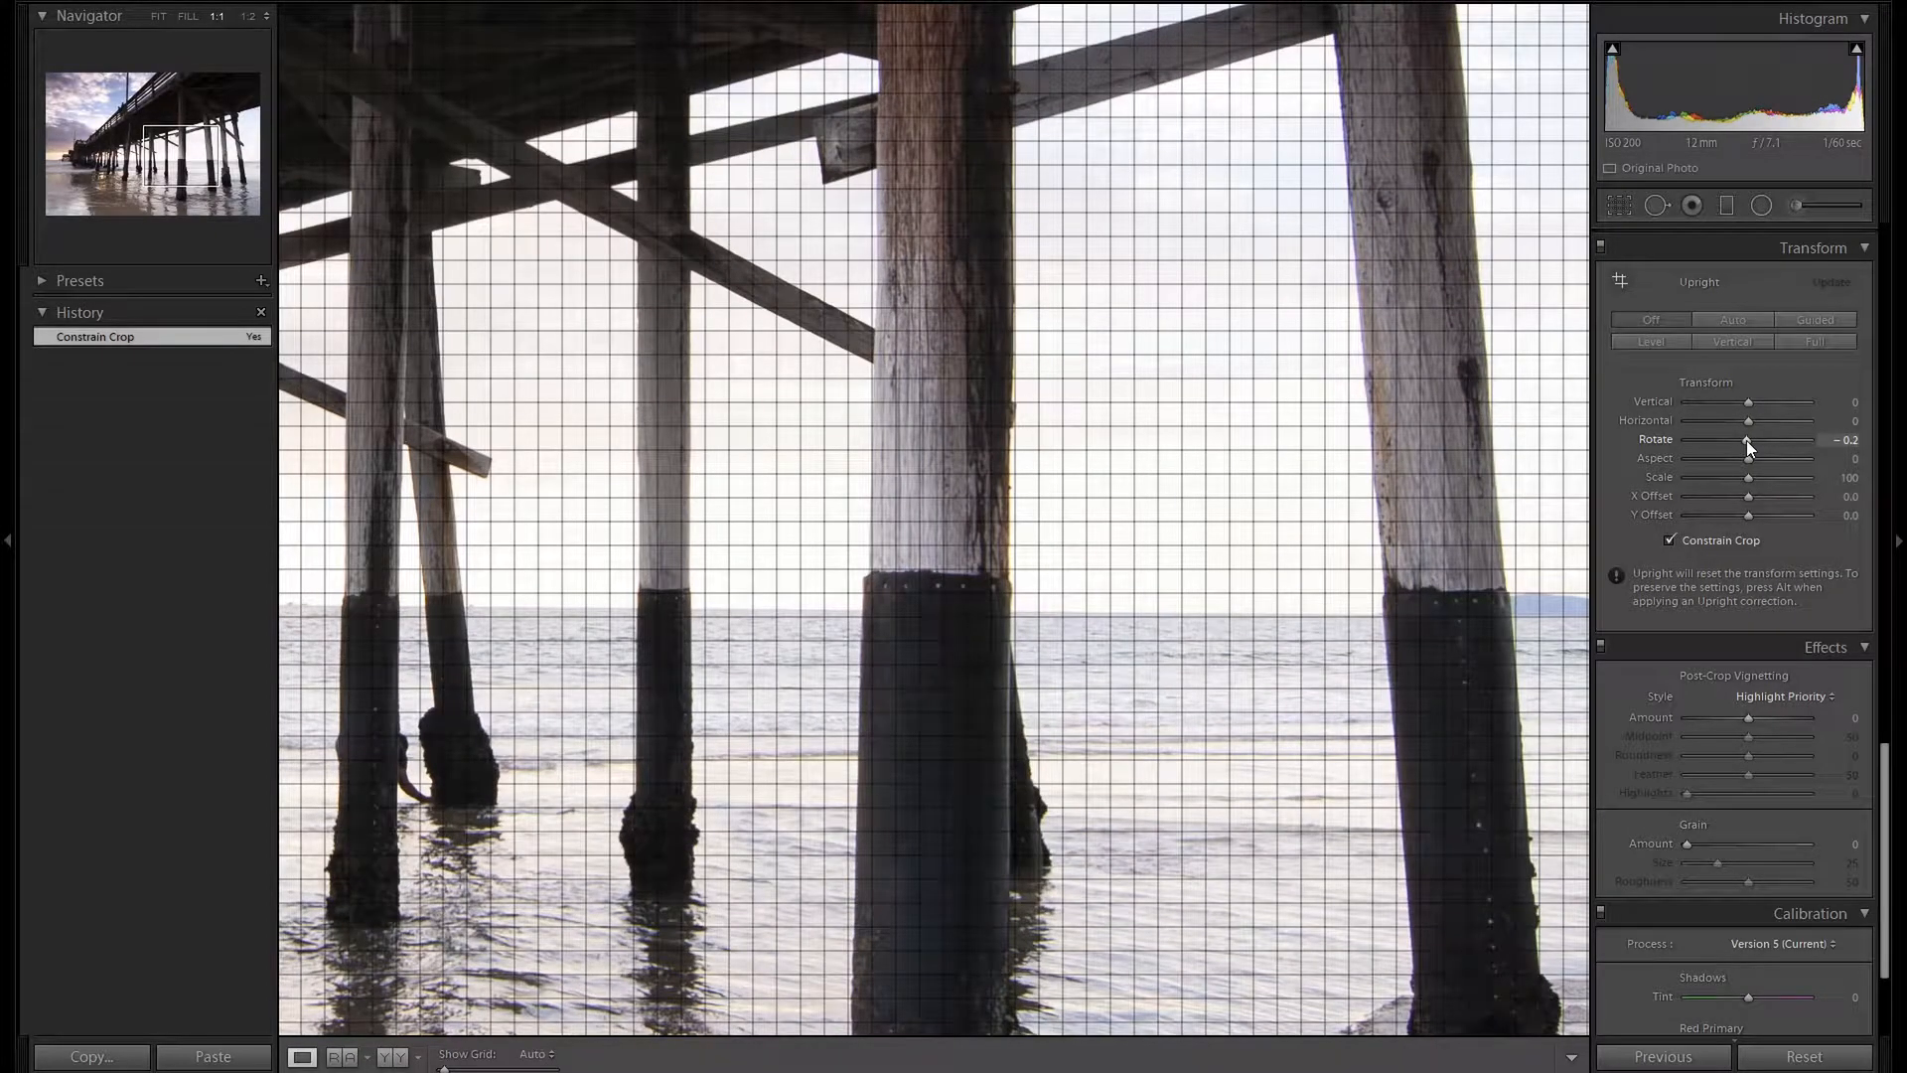
key(Down)
key(Down)
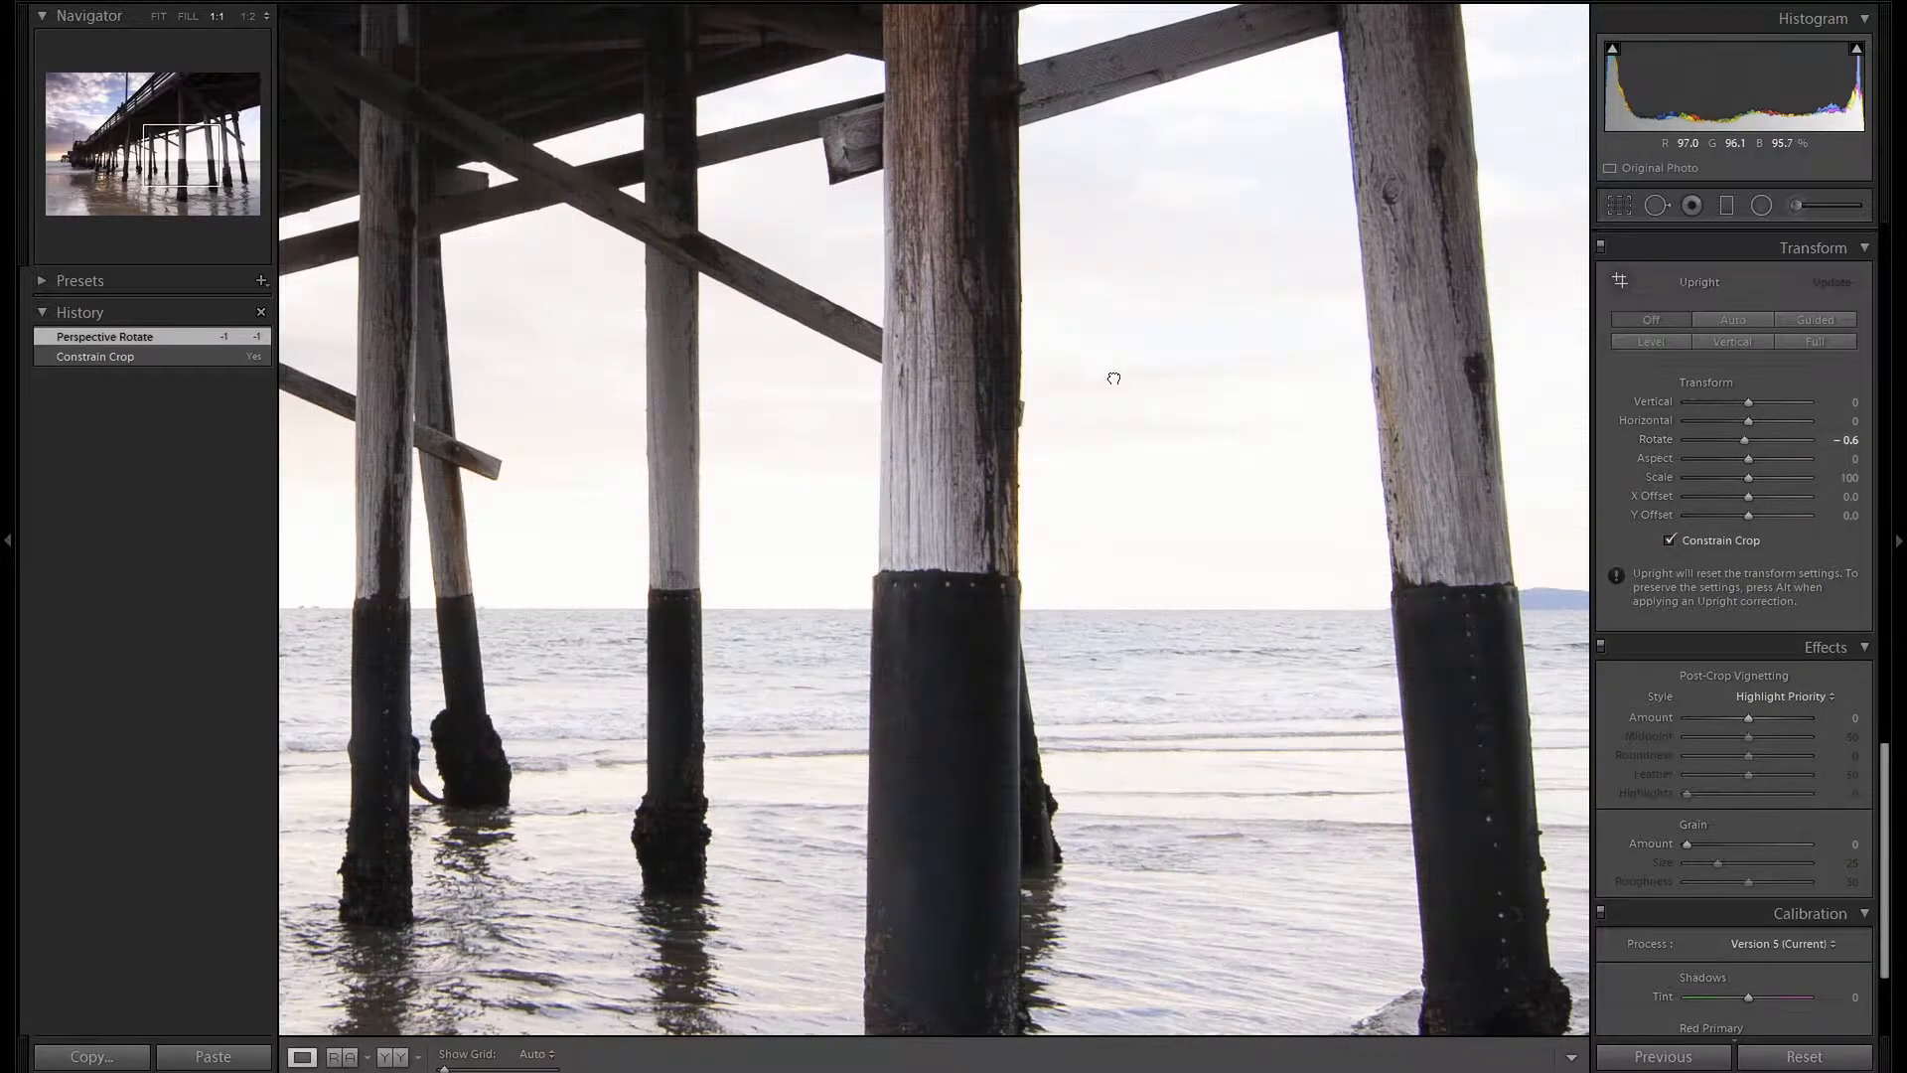
click(1209, 374)
Remove chromatic aberration and enable the lens profile corrections for the photo.
scroll(1721, 504, up, 5)
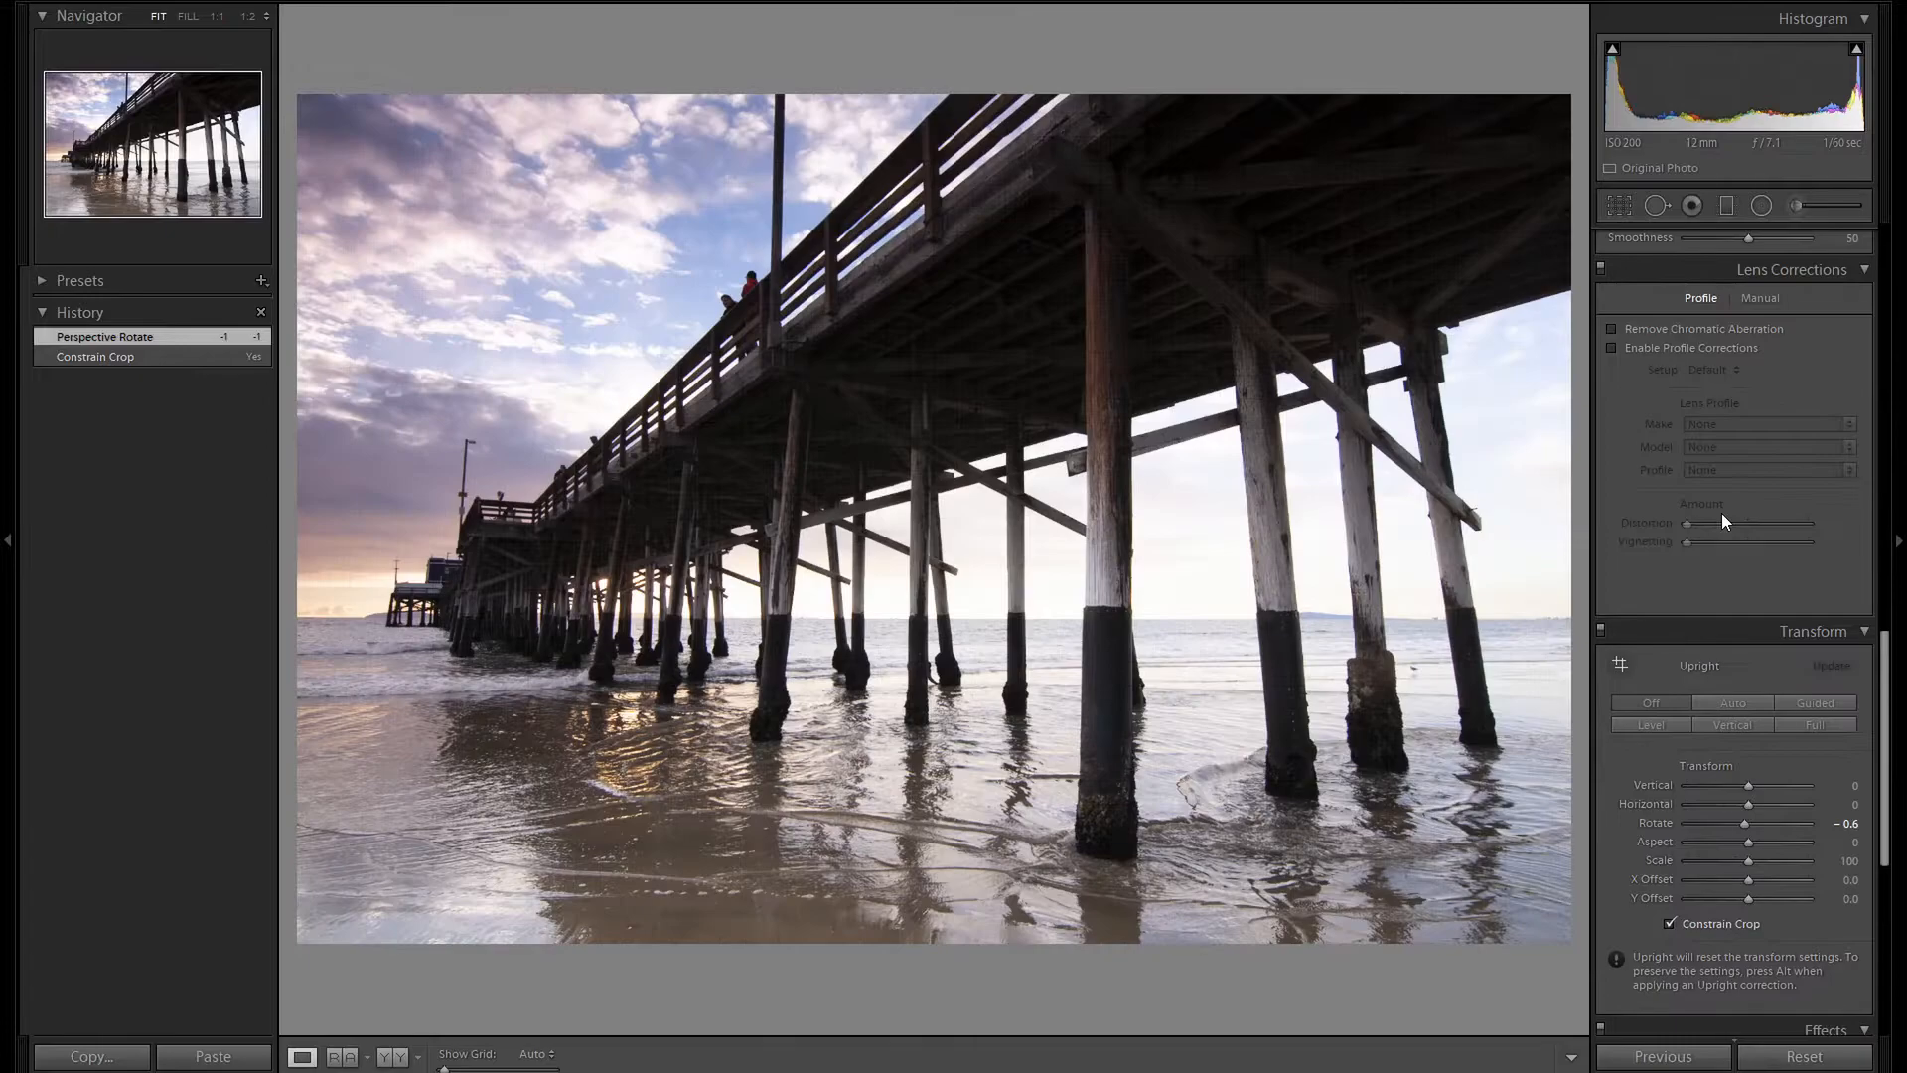
click(1649, 524)
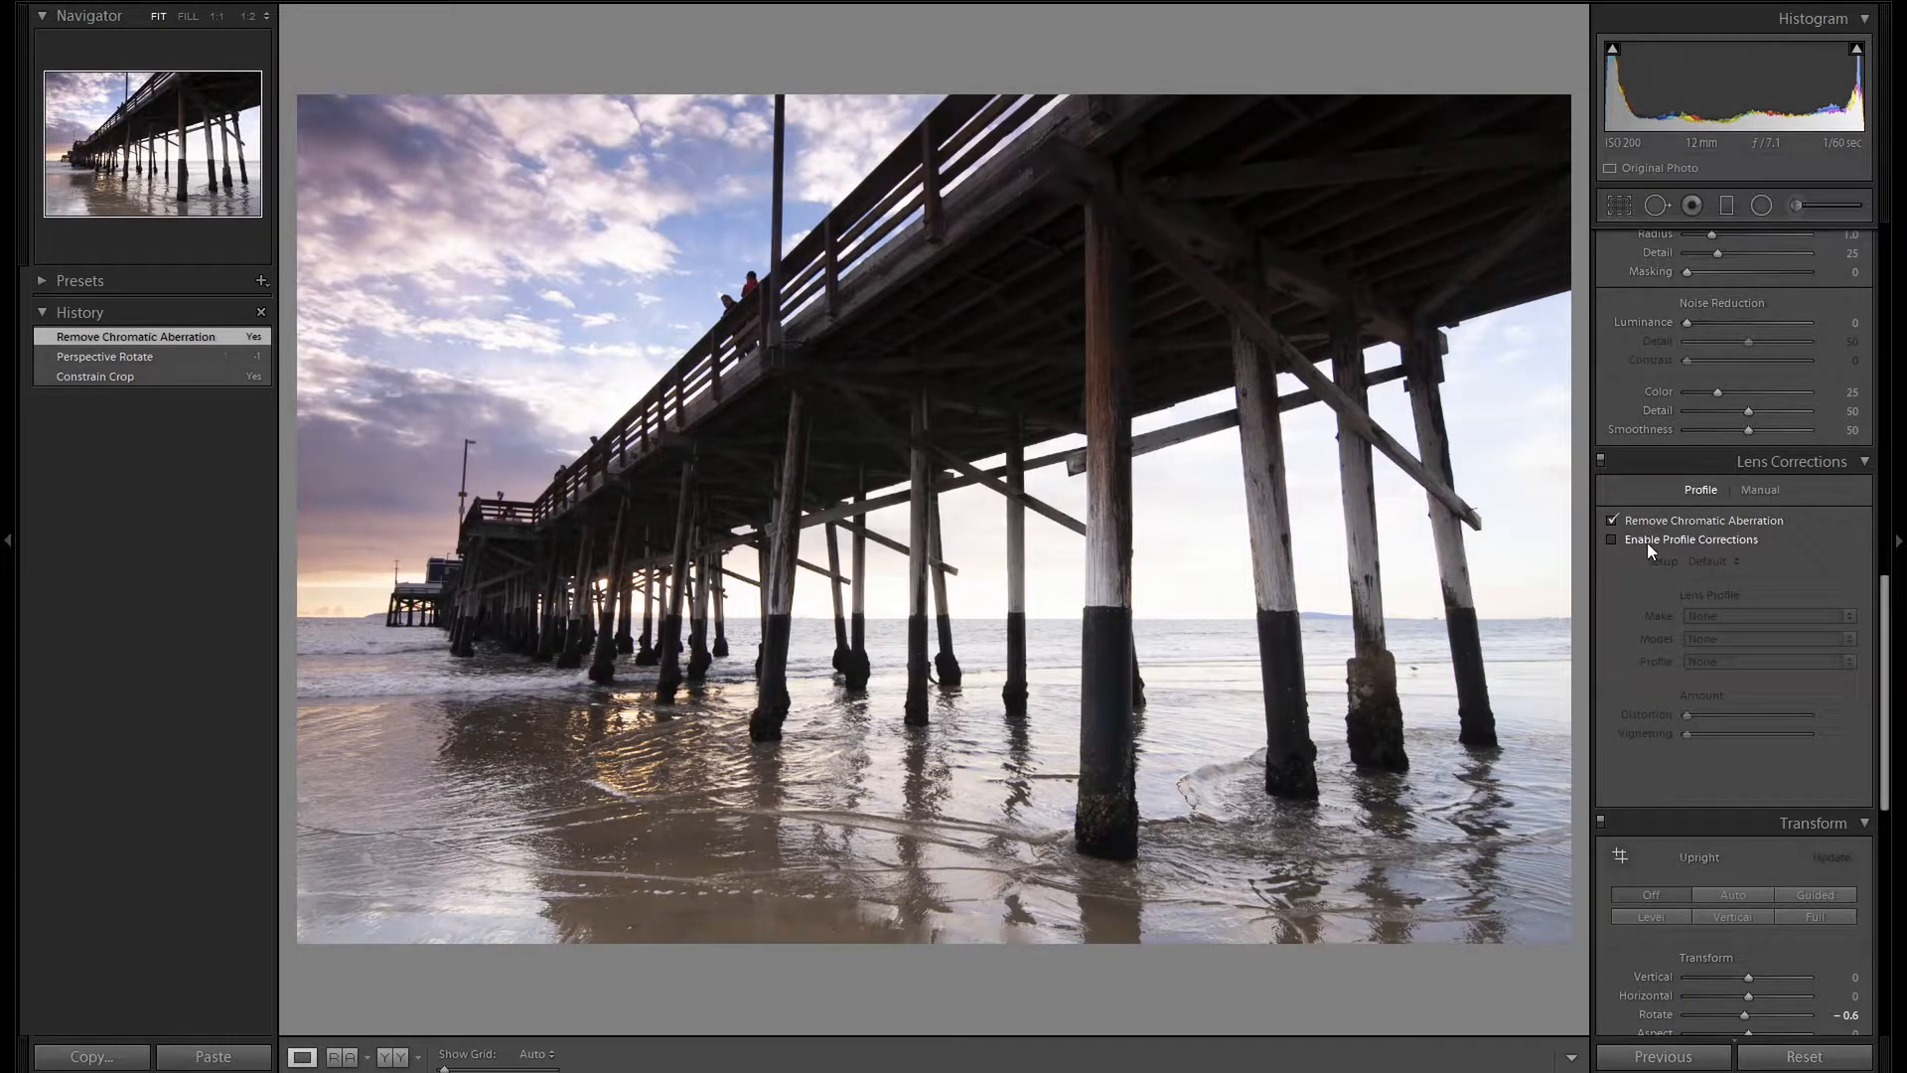
click(1647, 542)
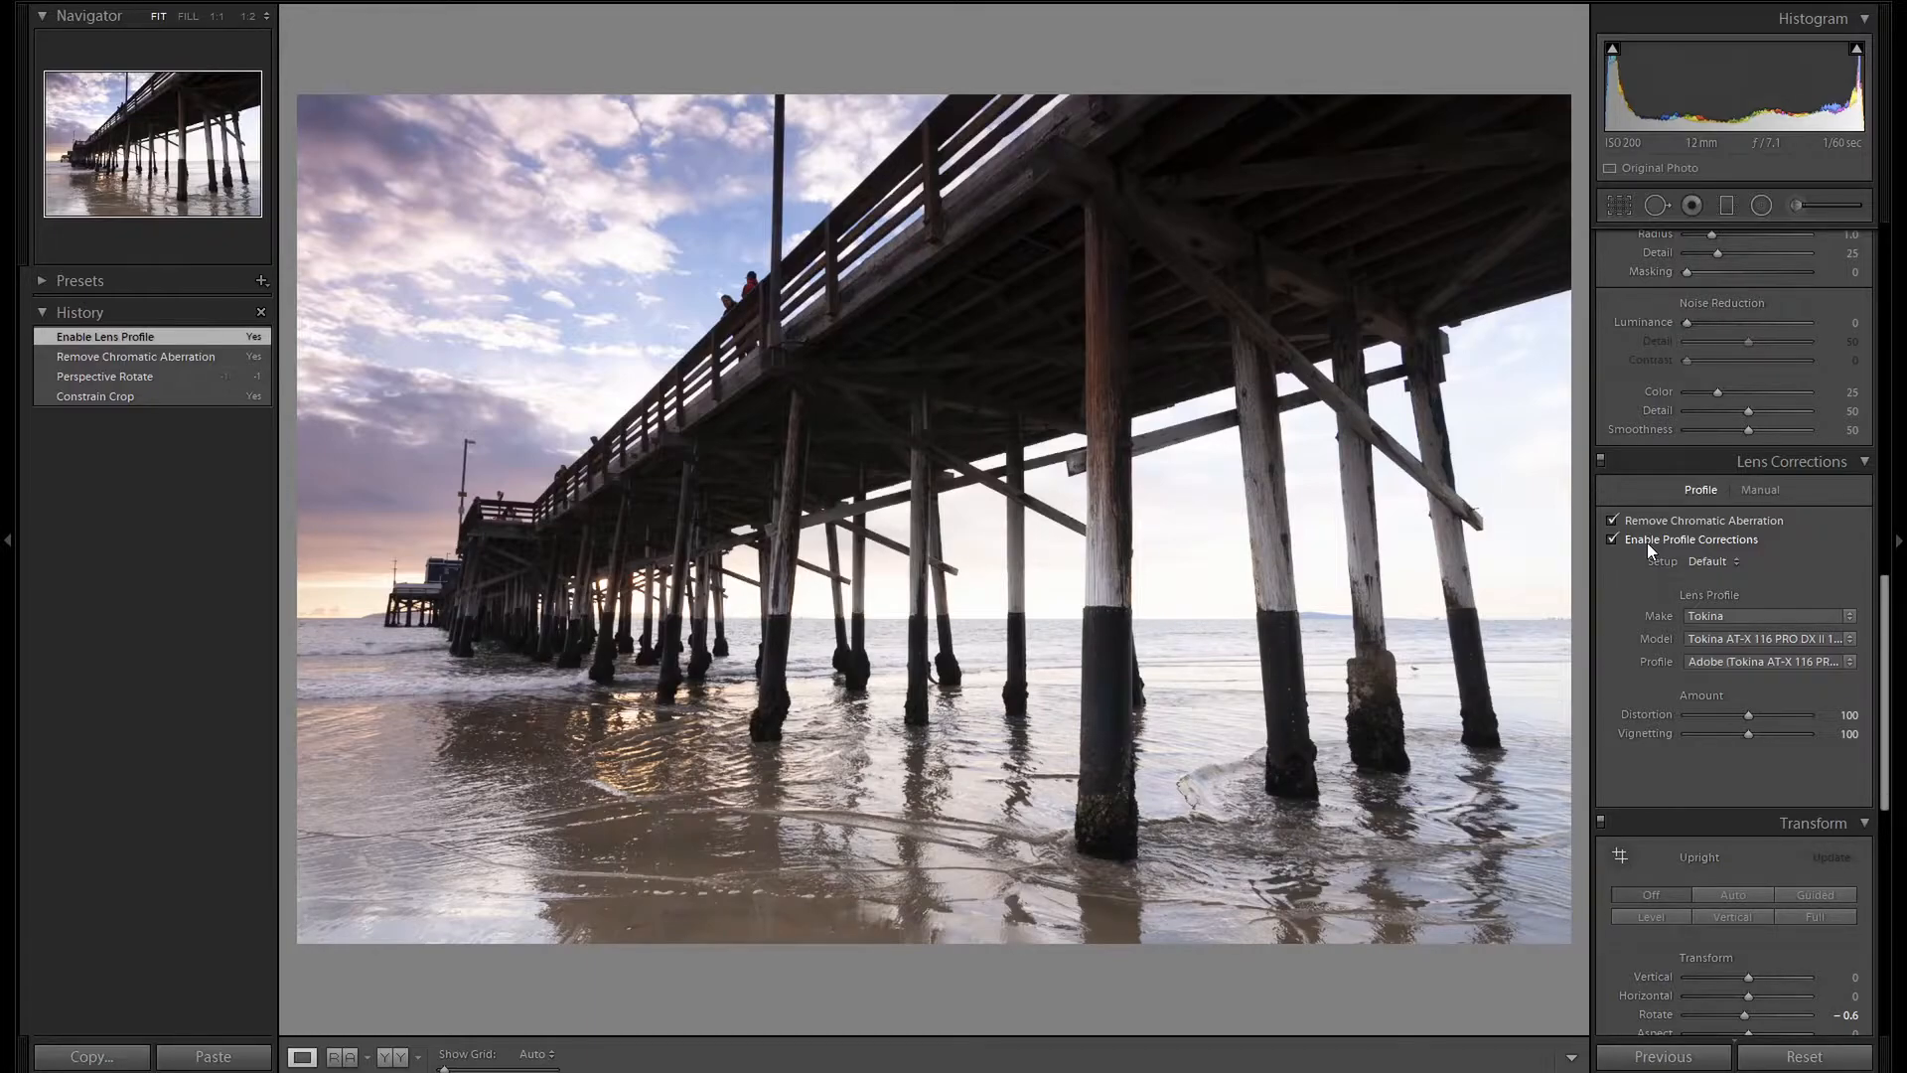
Set the sharpening amount to 100 and its masking to 70, previewing the edge mask.
scroll(1688, 551, up, 5)
click(1849, 599)
text(100)
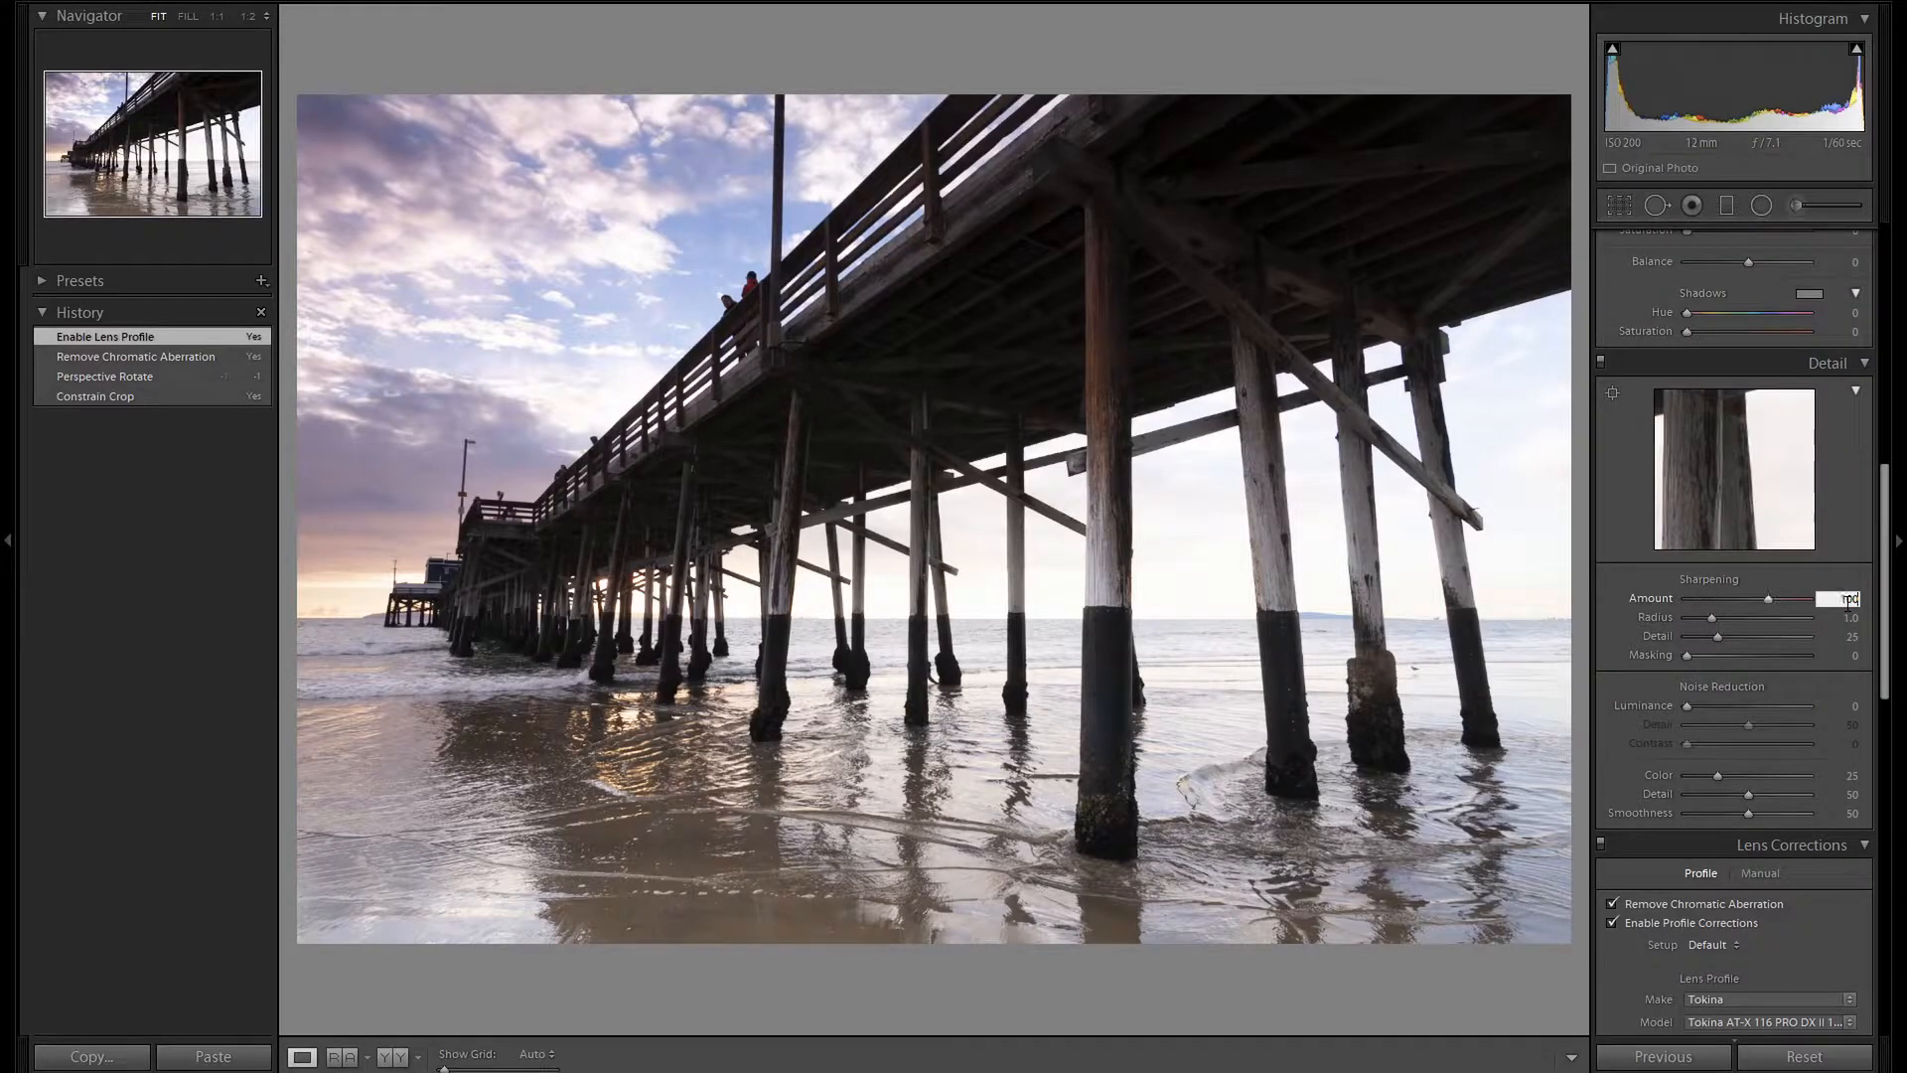
key(Return)
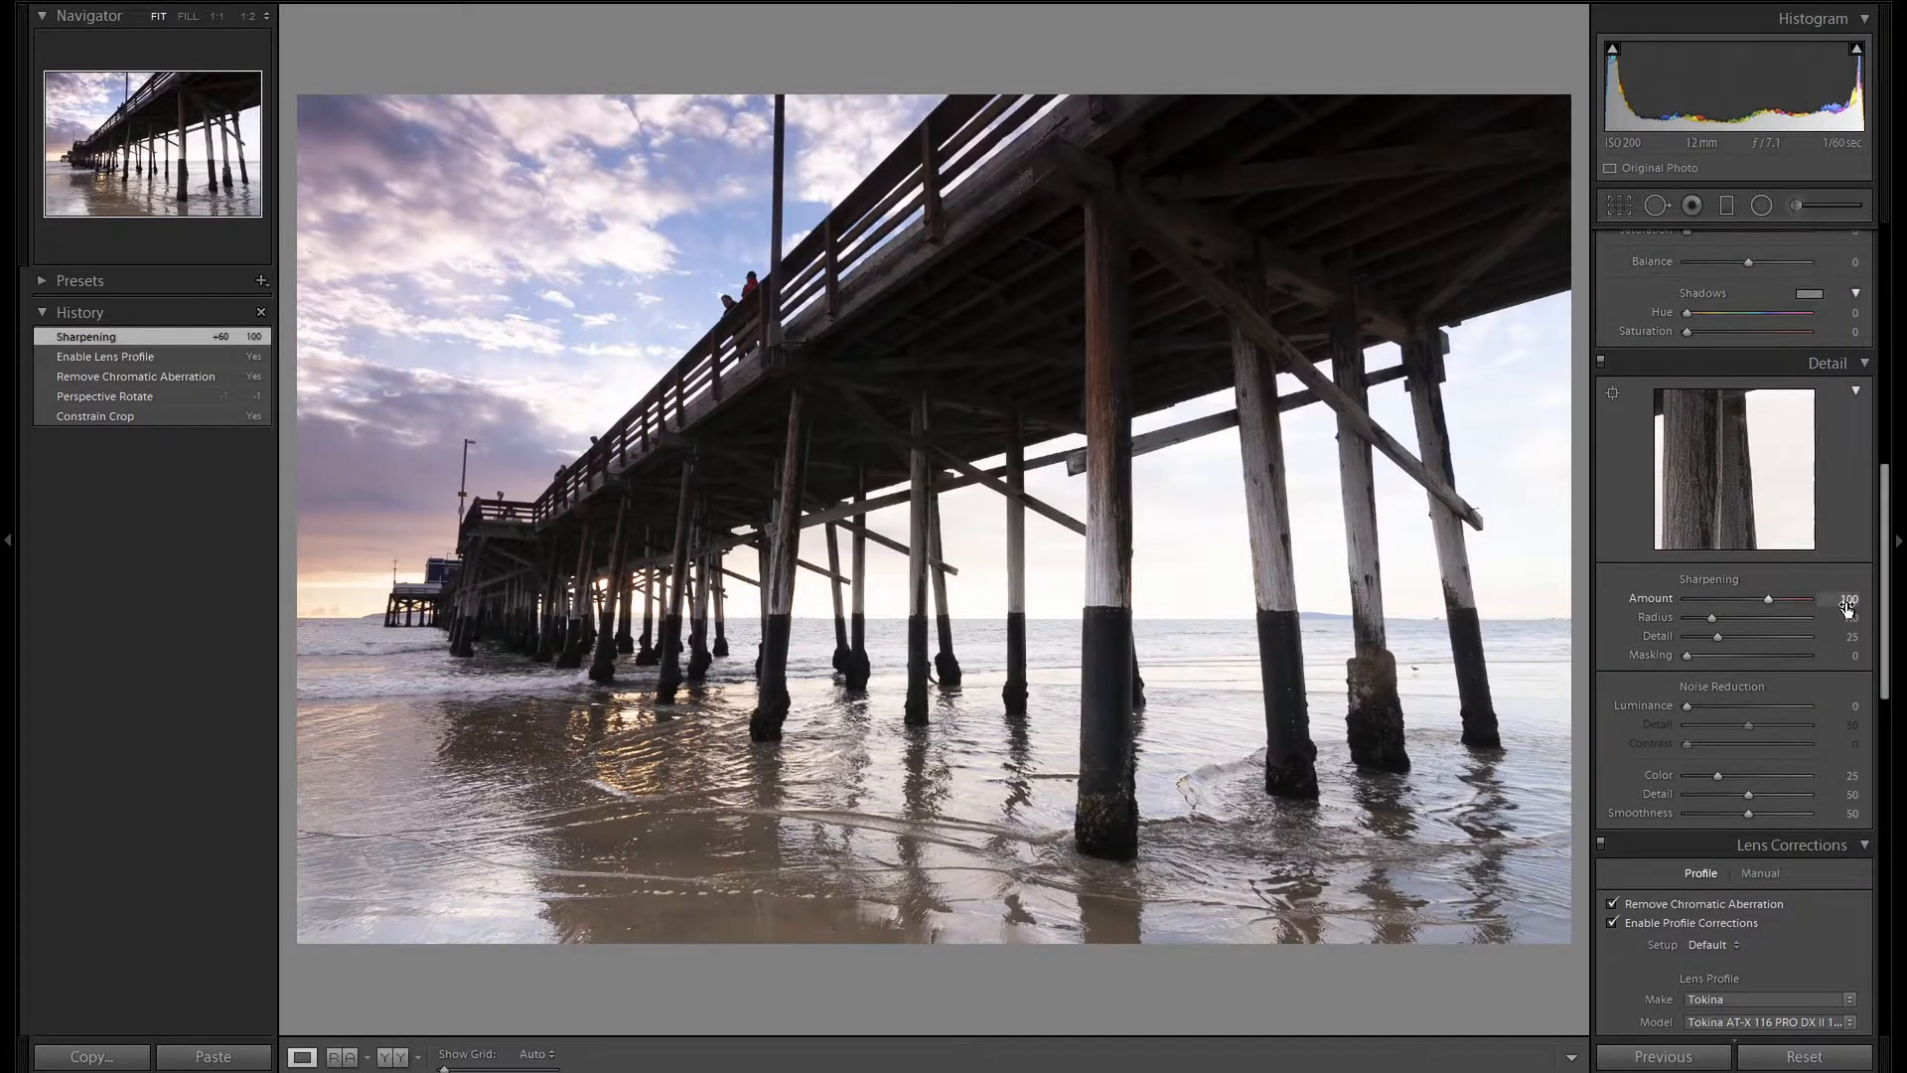
key(alt)
drag(1688, 655, 1689, 655)
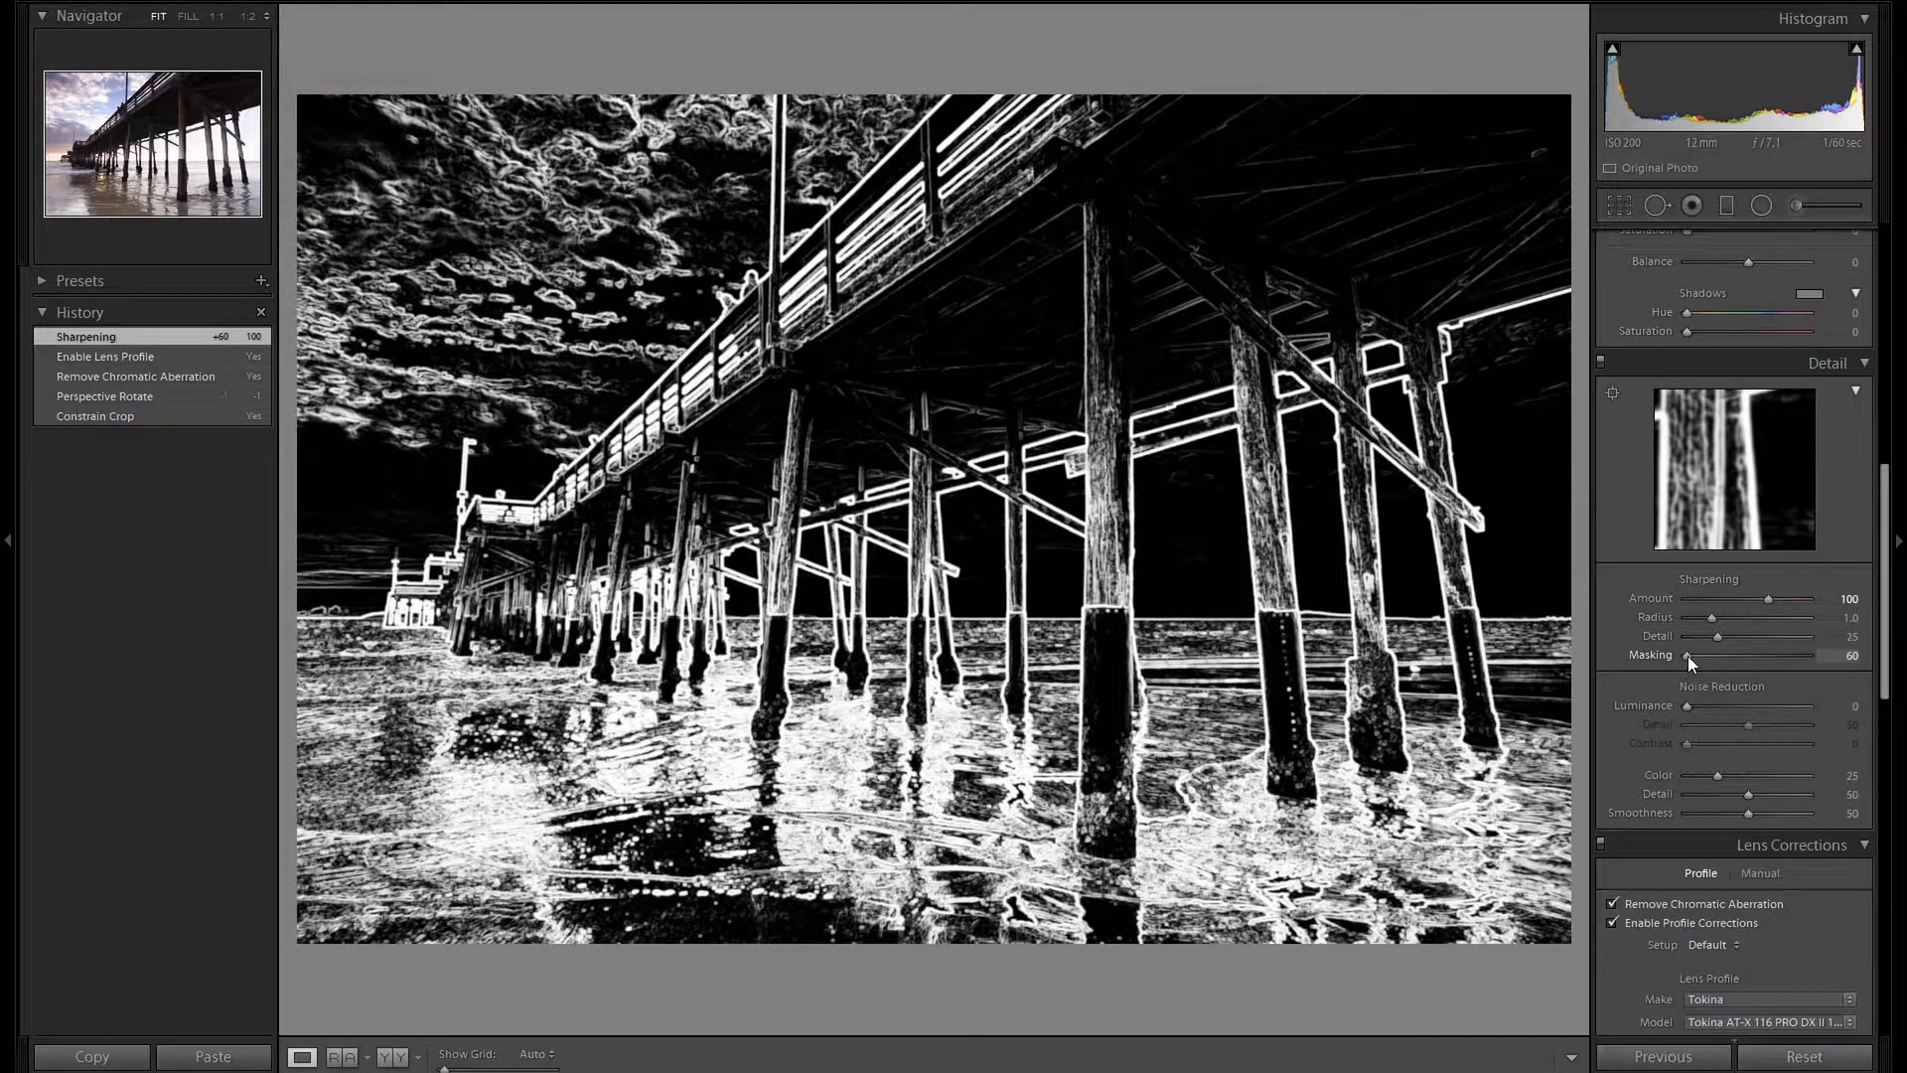
drag(1689, 656, 1689, 656)
Set the photo's Highlights to -100 and Shadows to +100 in the basic tone settings.
scroll(1745, 690, up, 4)
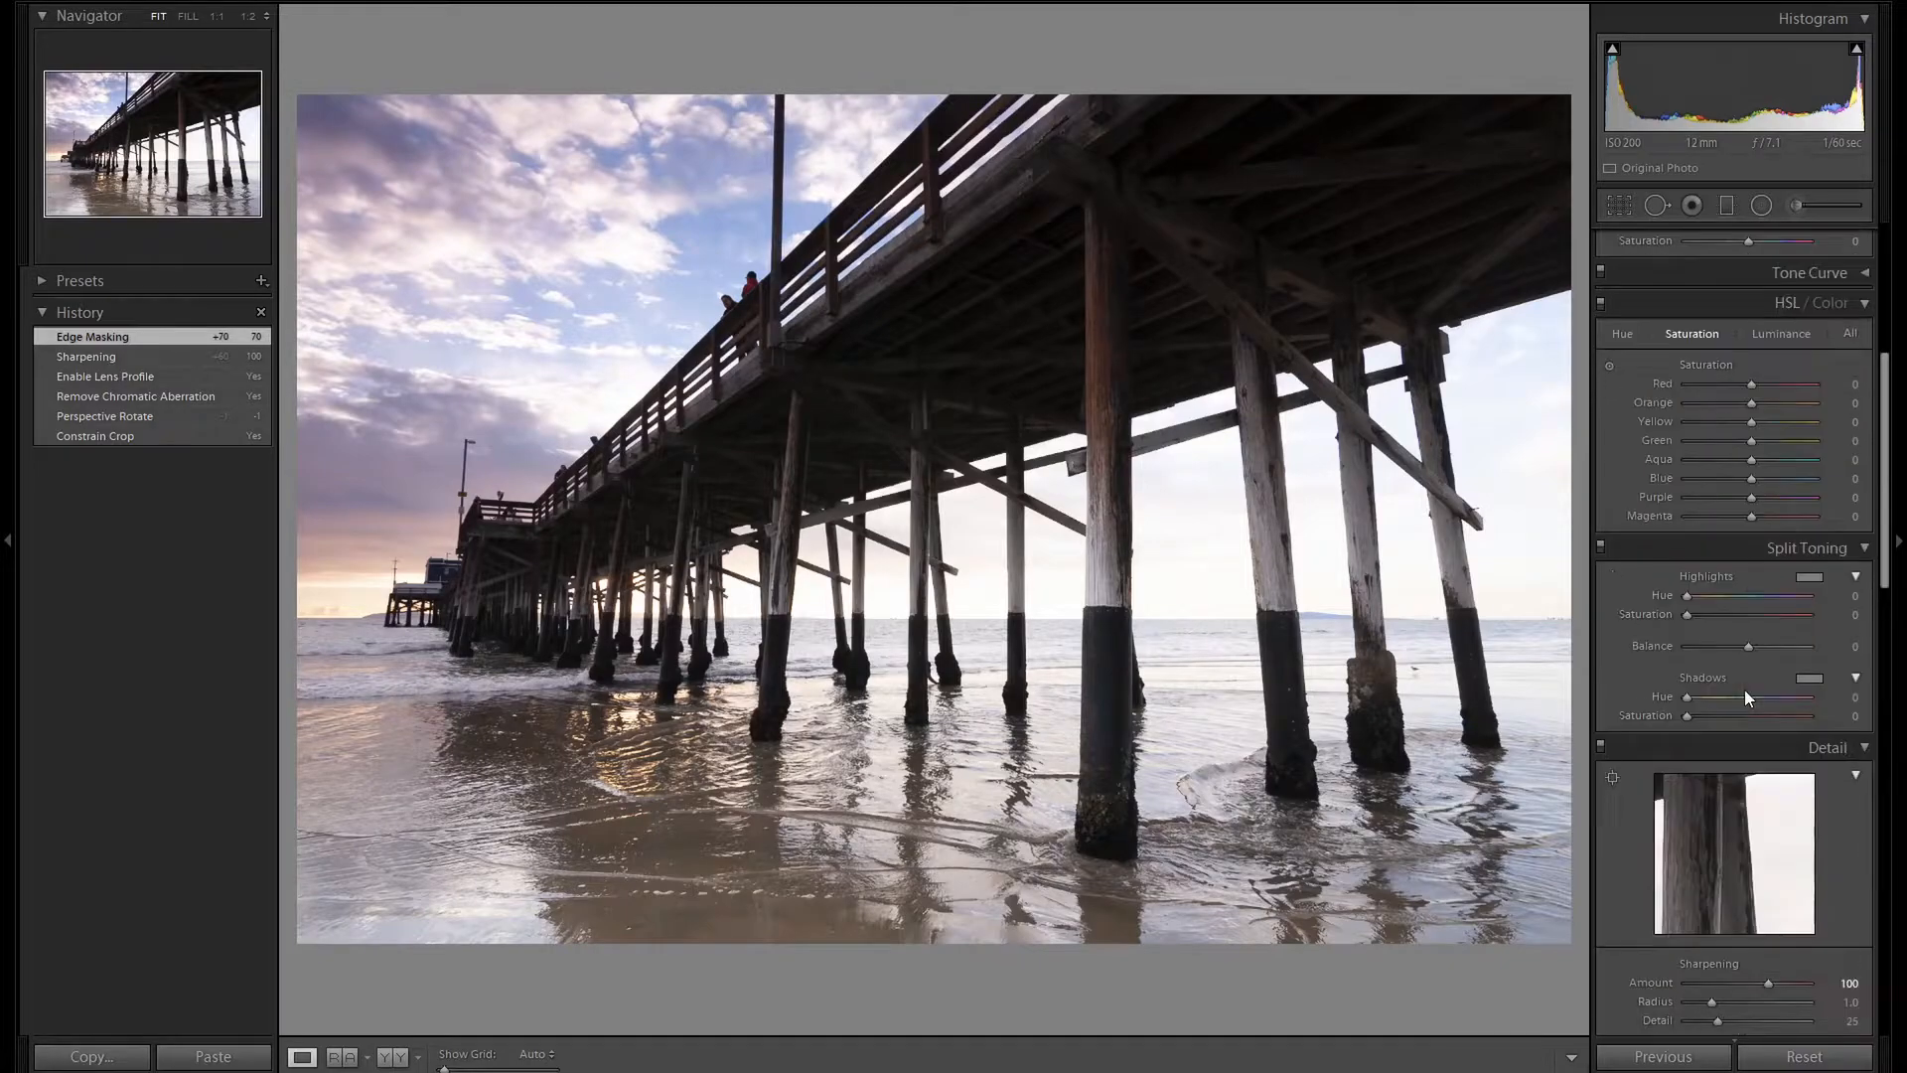
scroll(1747, 696, up, 2)
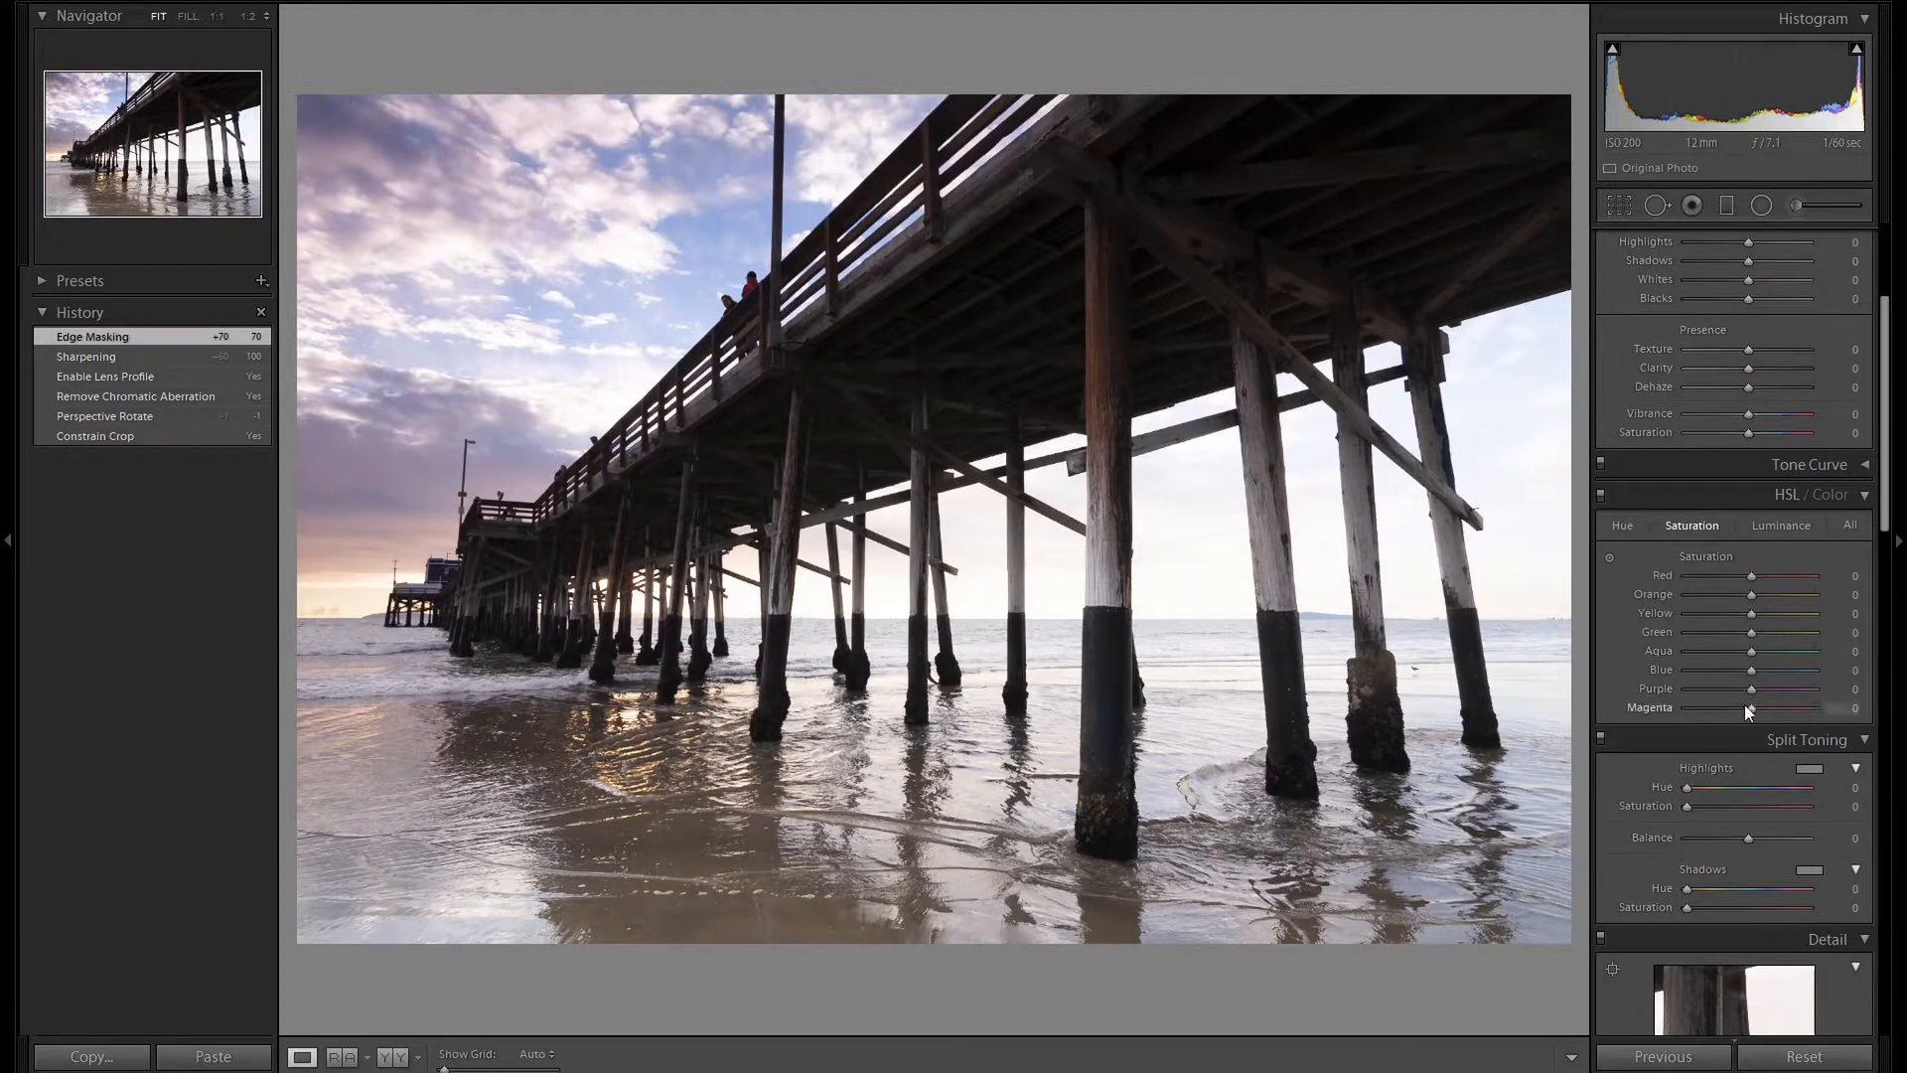
scroll(1745, 706, up, 3)
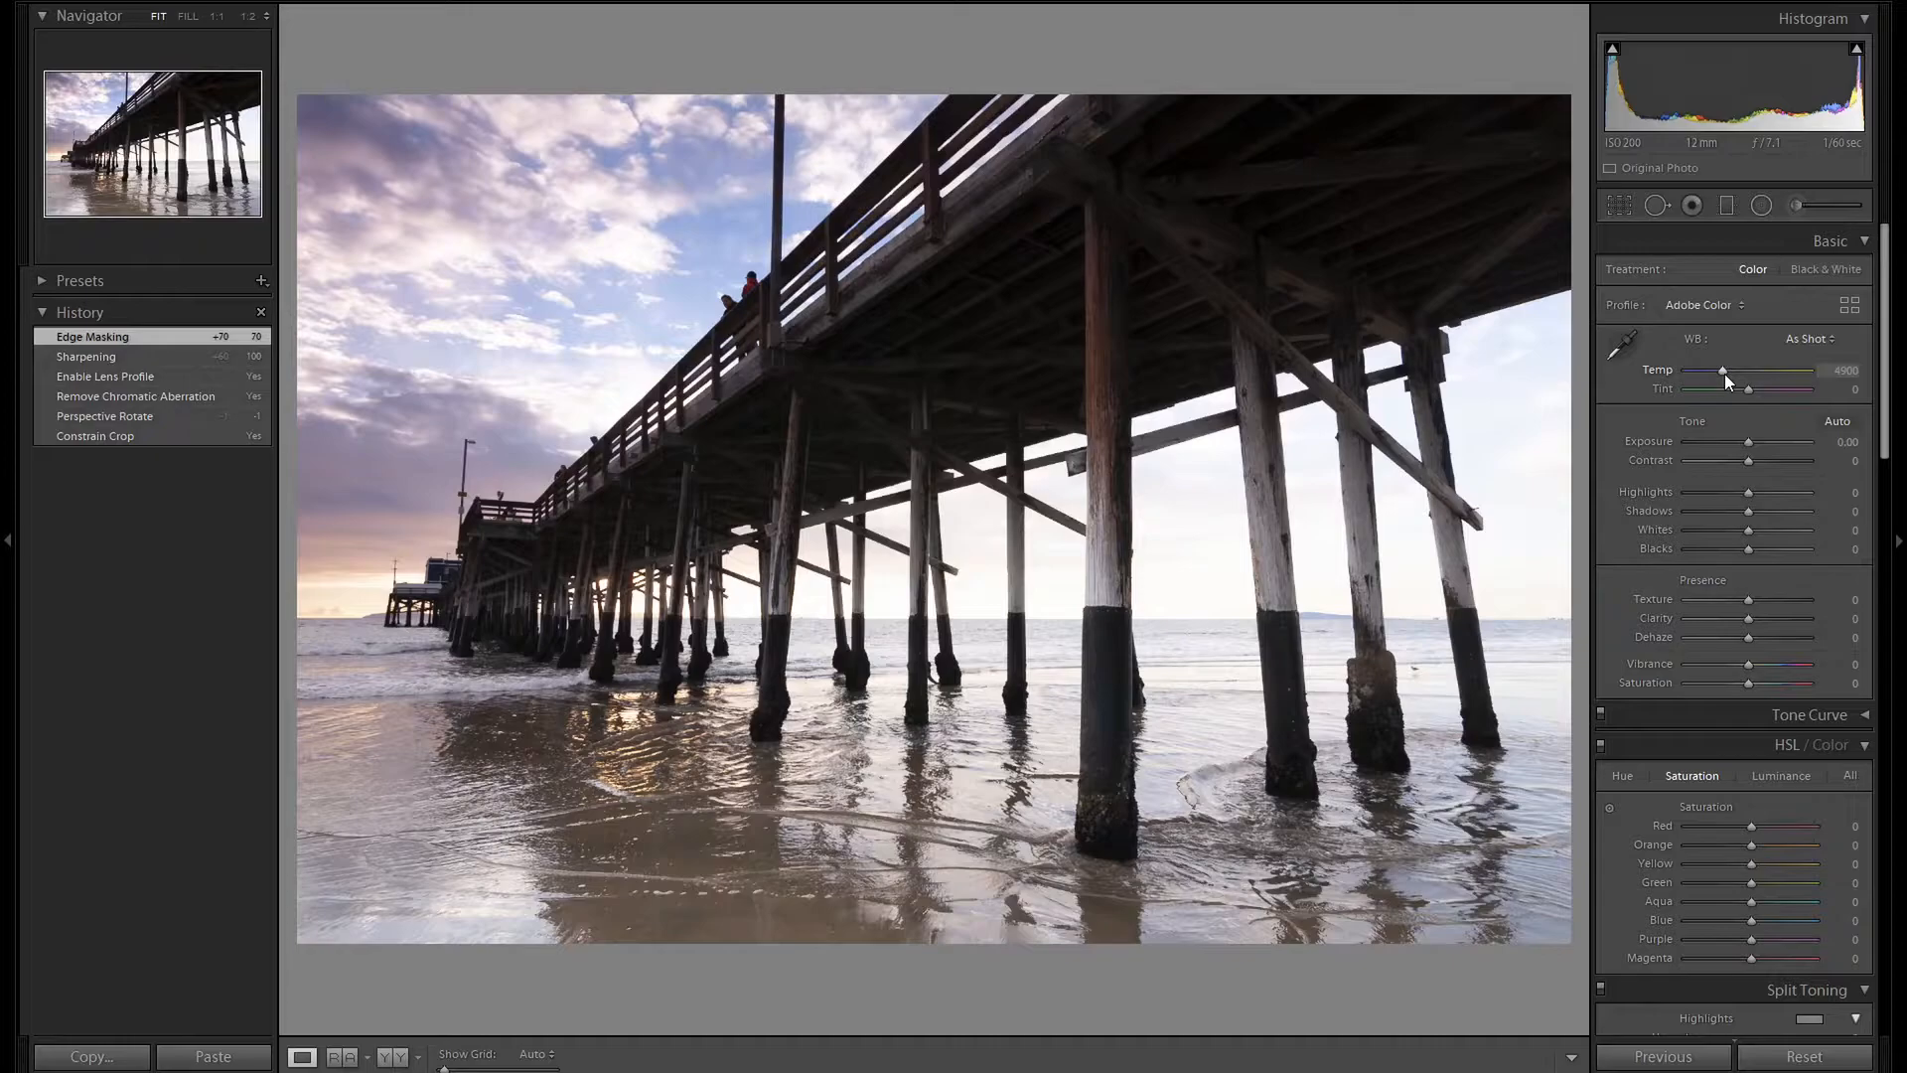
drag(1719, 491, 1809, 510)
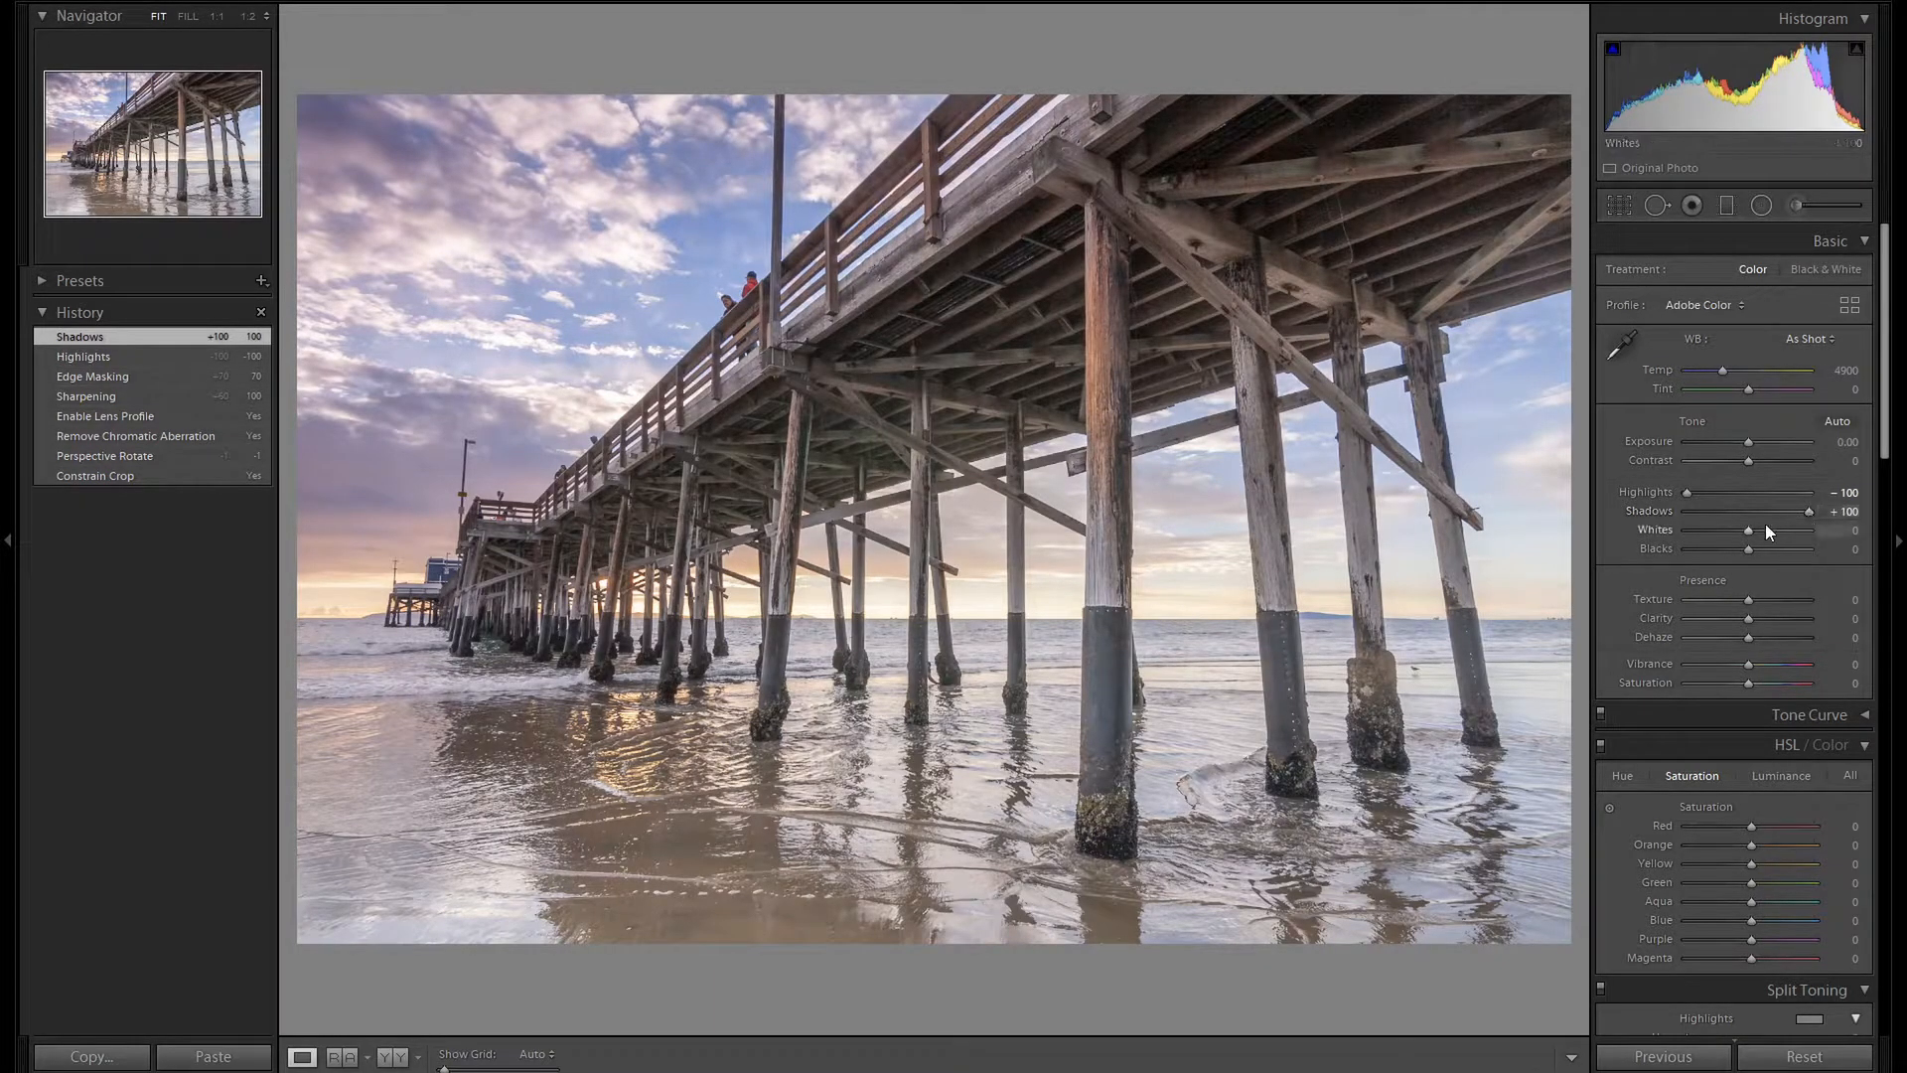
Set the photo's Whites to +10 in the basic tone settings.
key(Up)
key(Up)
key(Up)
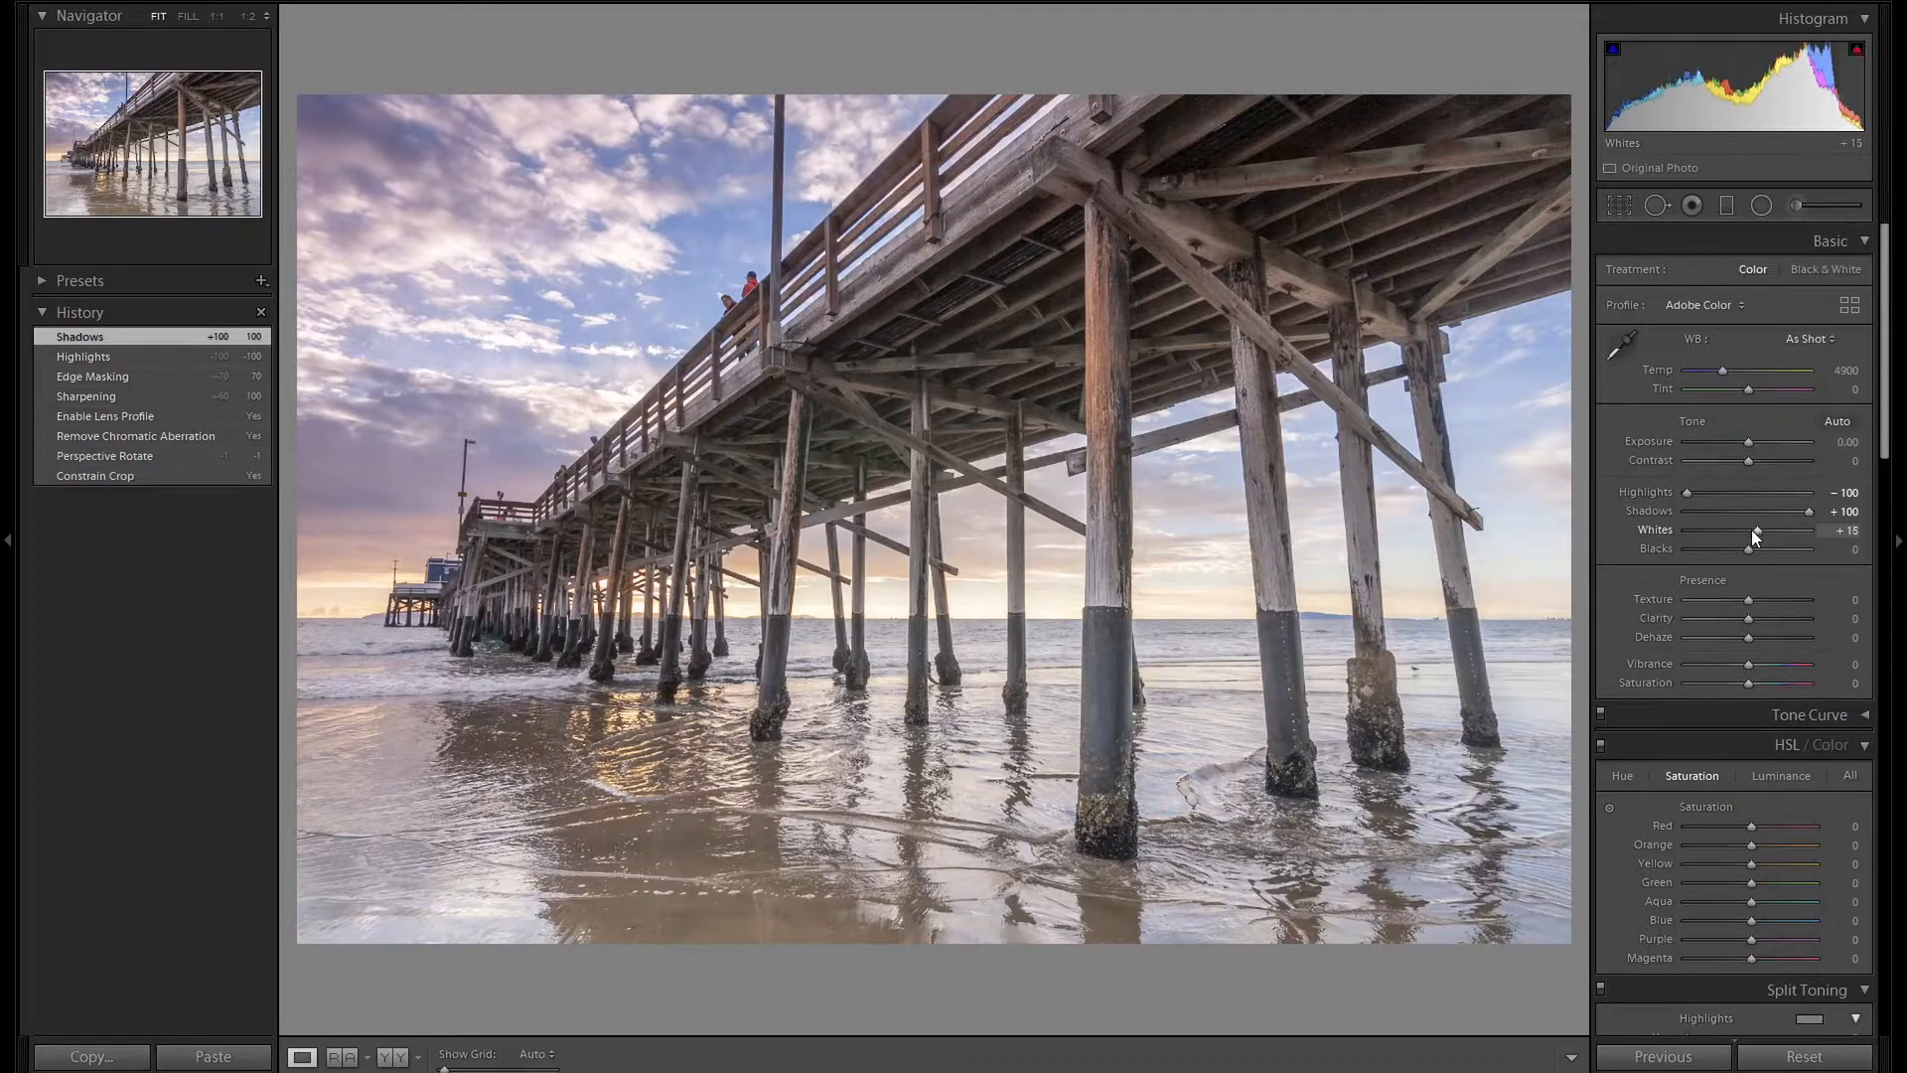
key(Down)
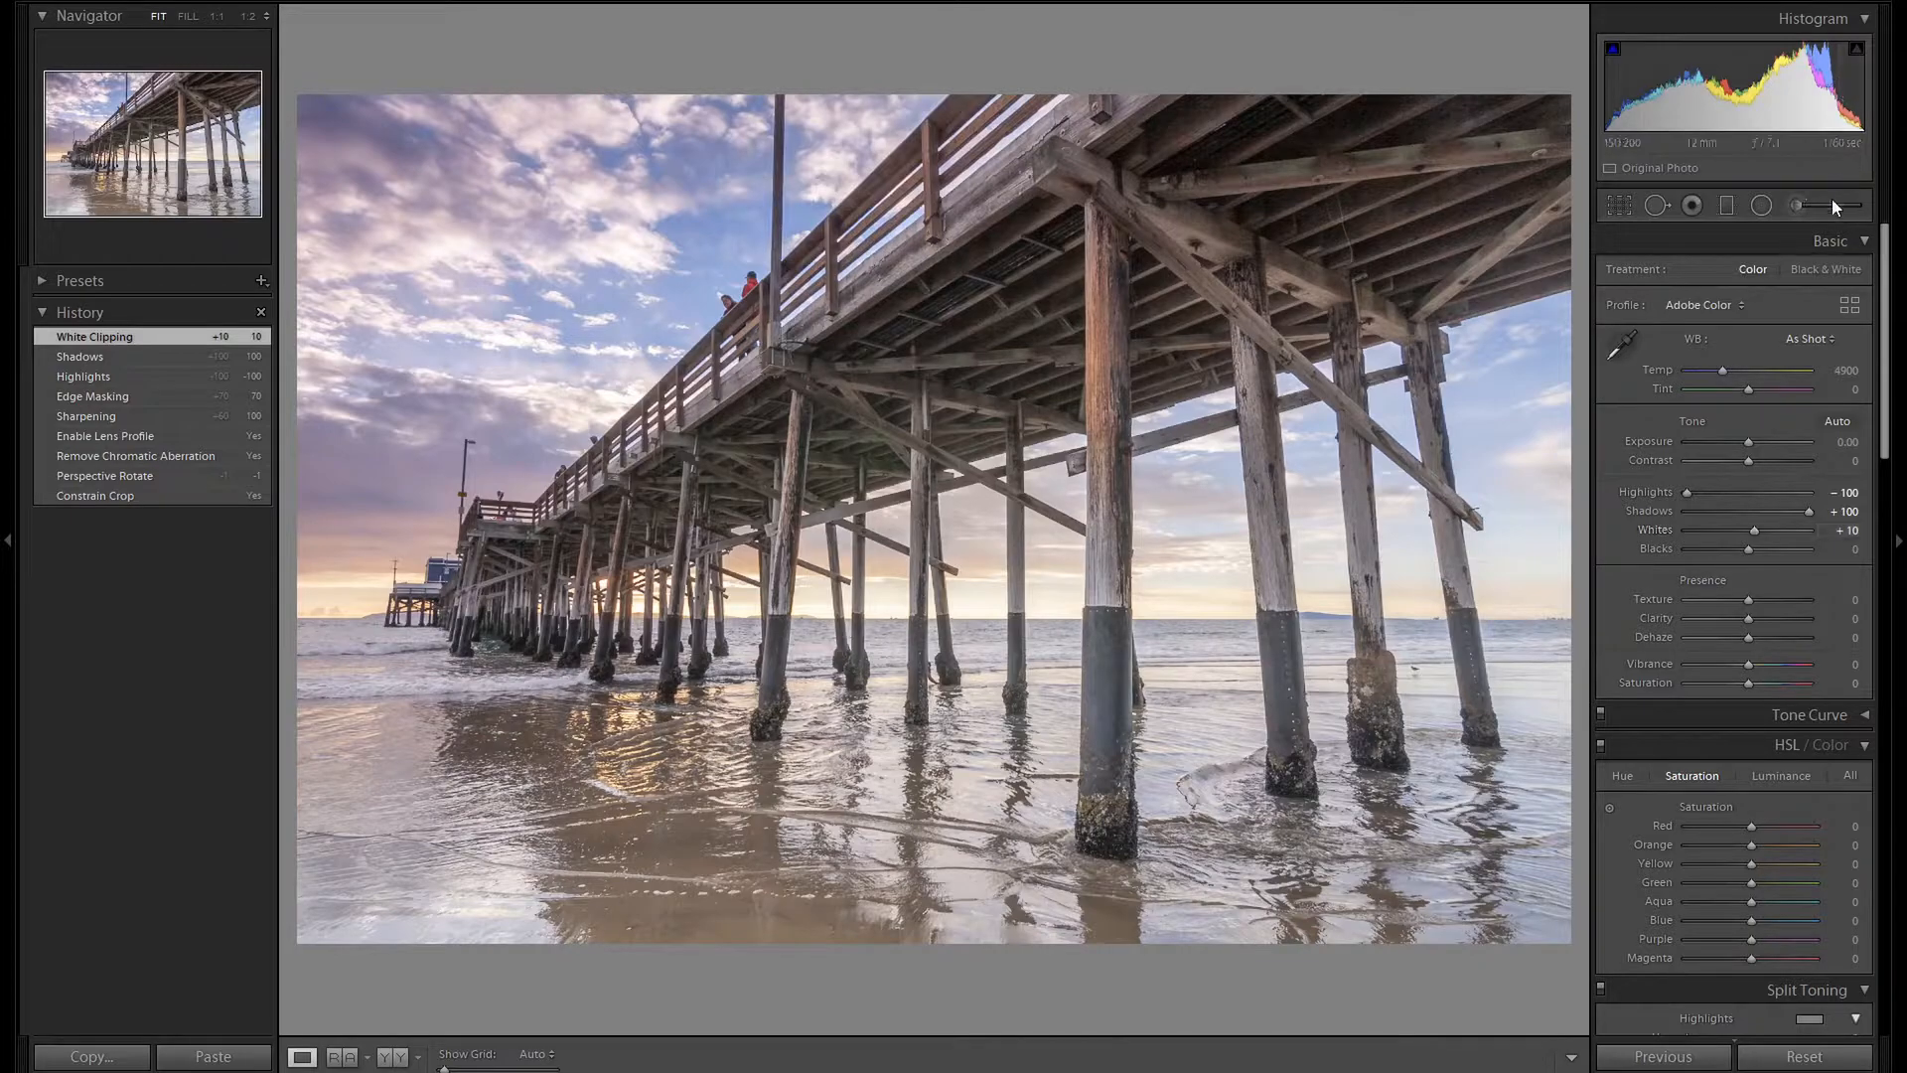
Lower the luminance of the orange tones to -15 in the HSL adjustments.
scroll(1801, 375, down, 5)
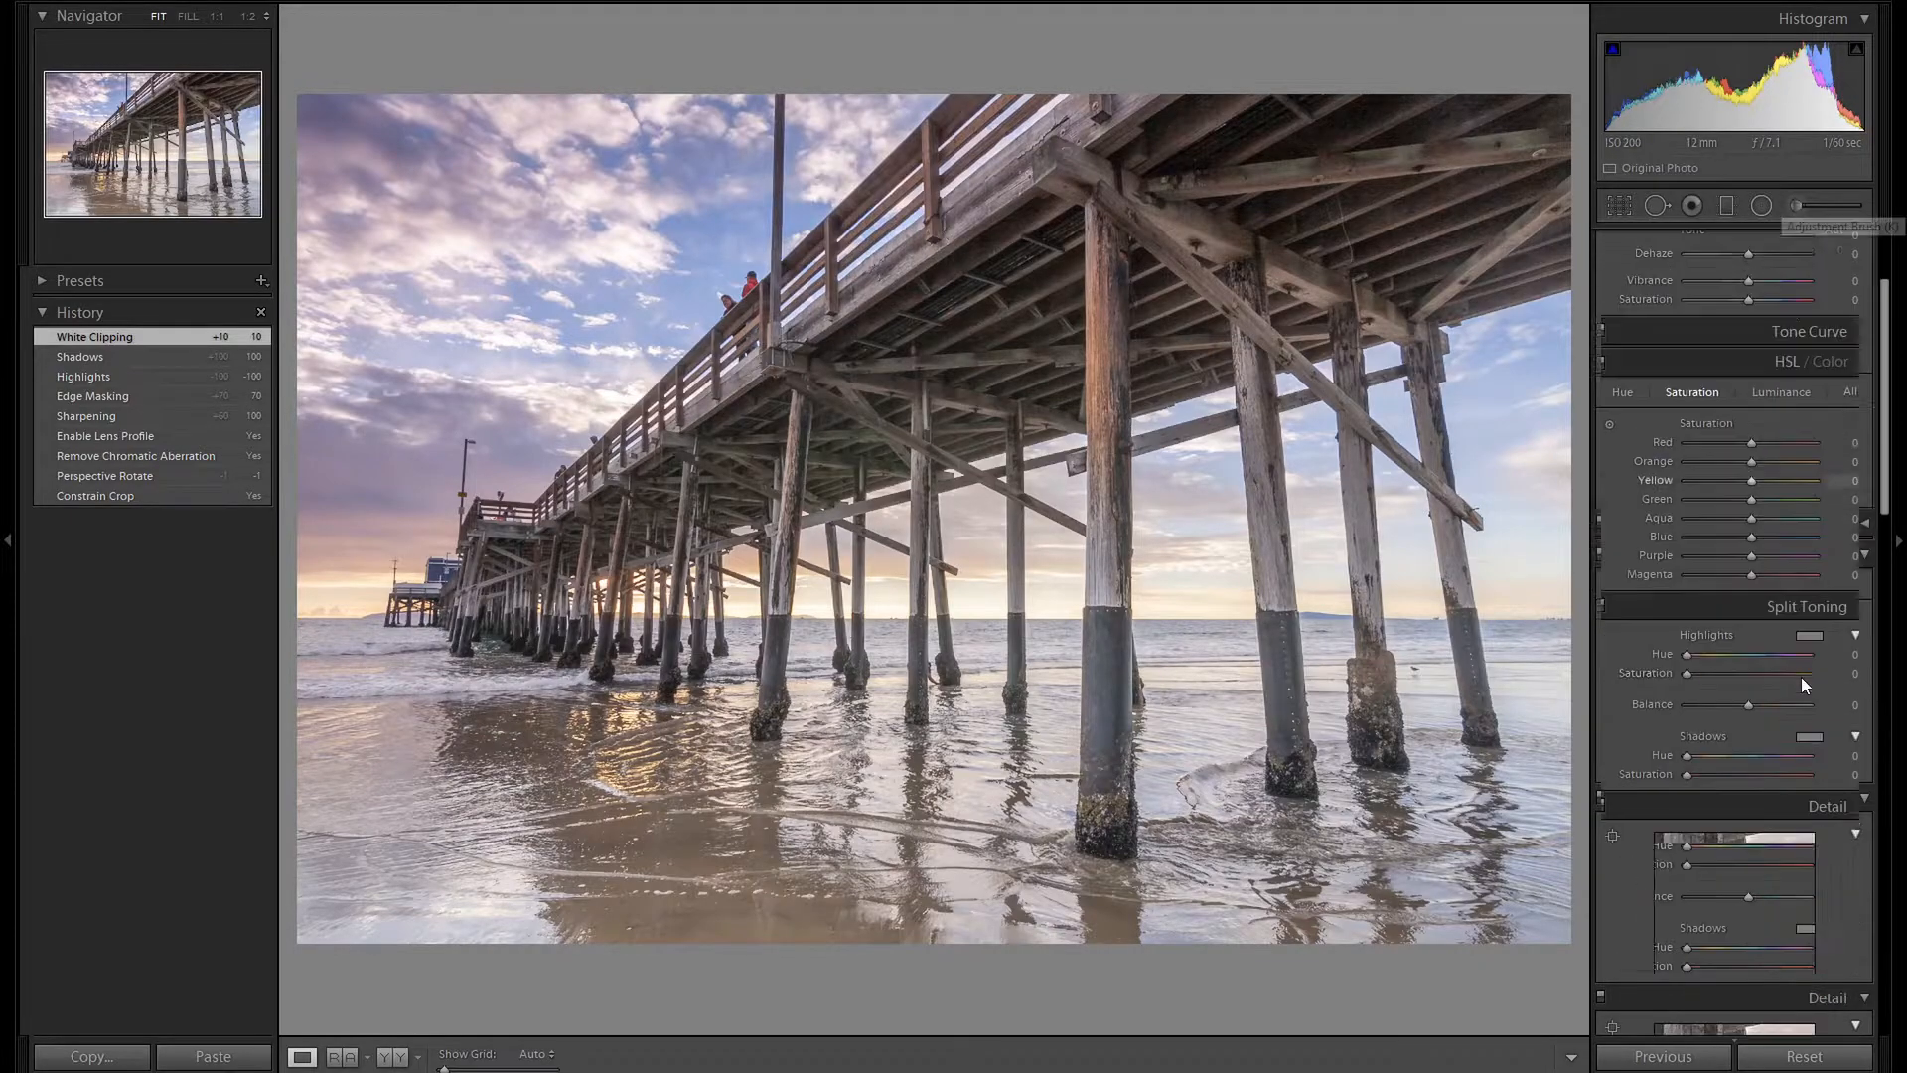
click(1787, 395)
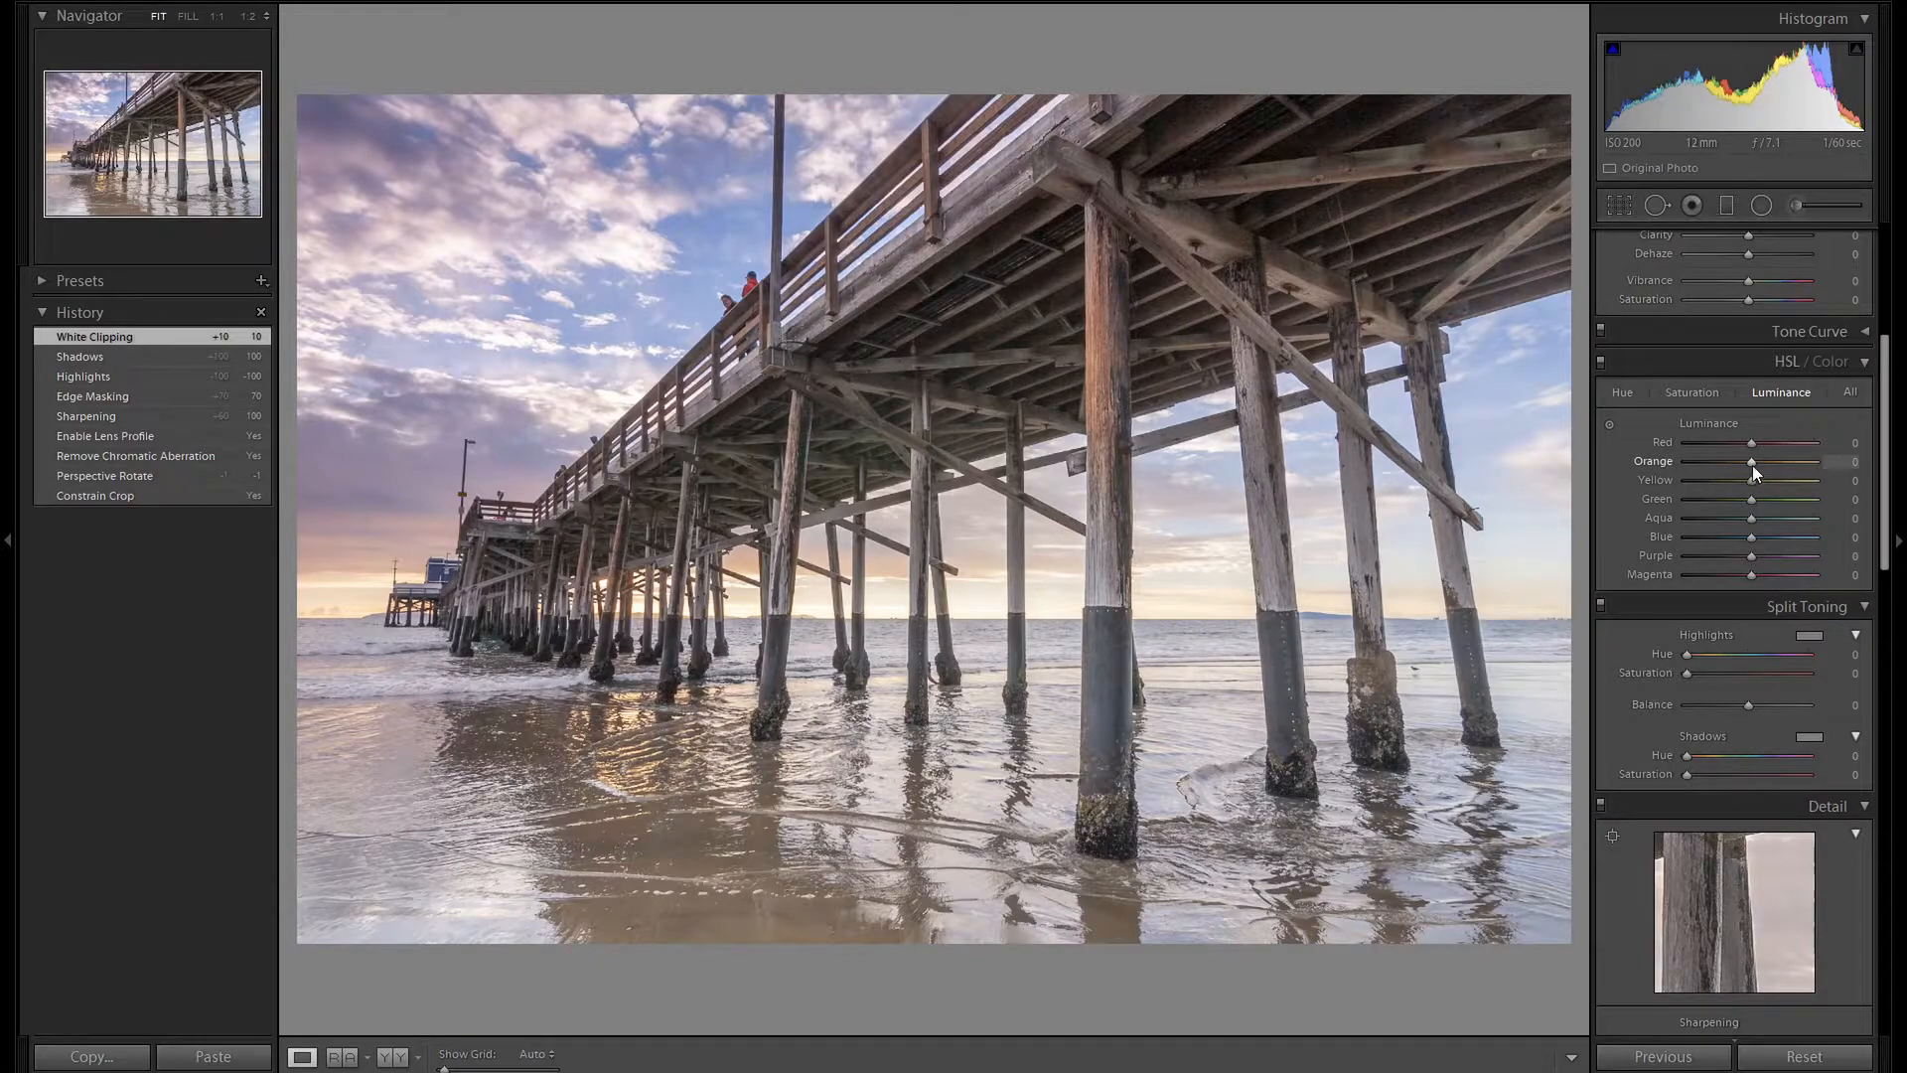
key(Down)
key(Down)
key(Down)
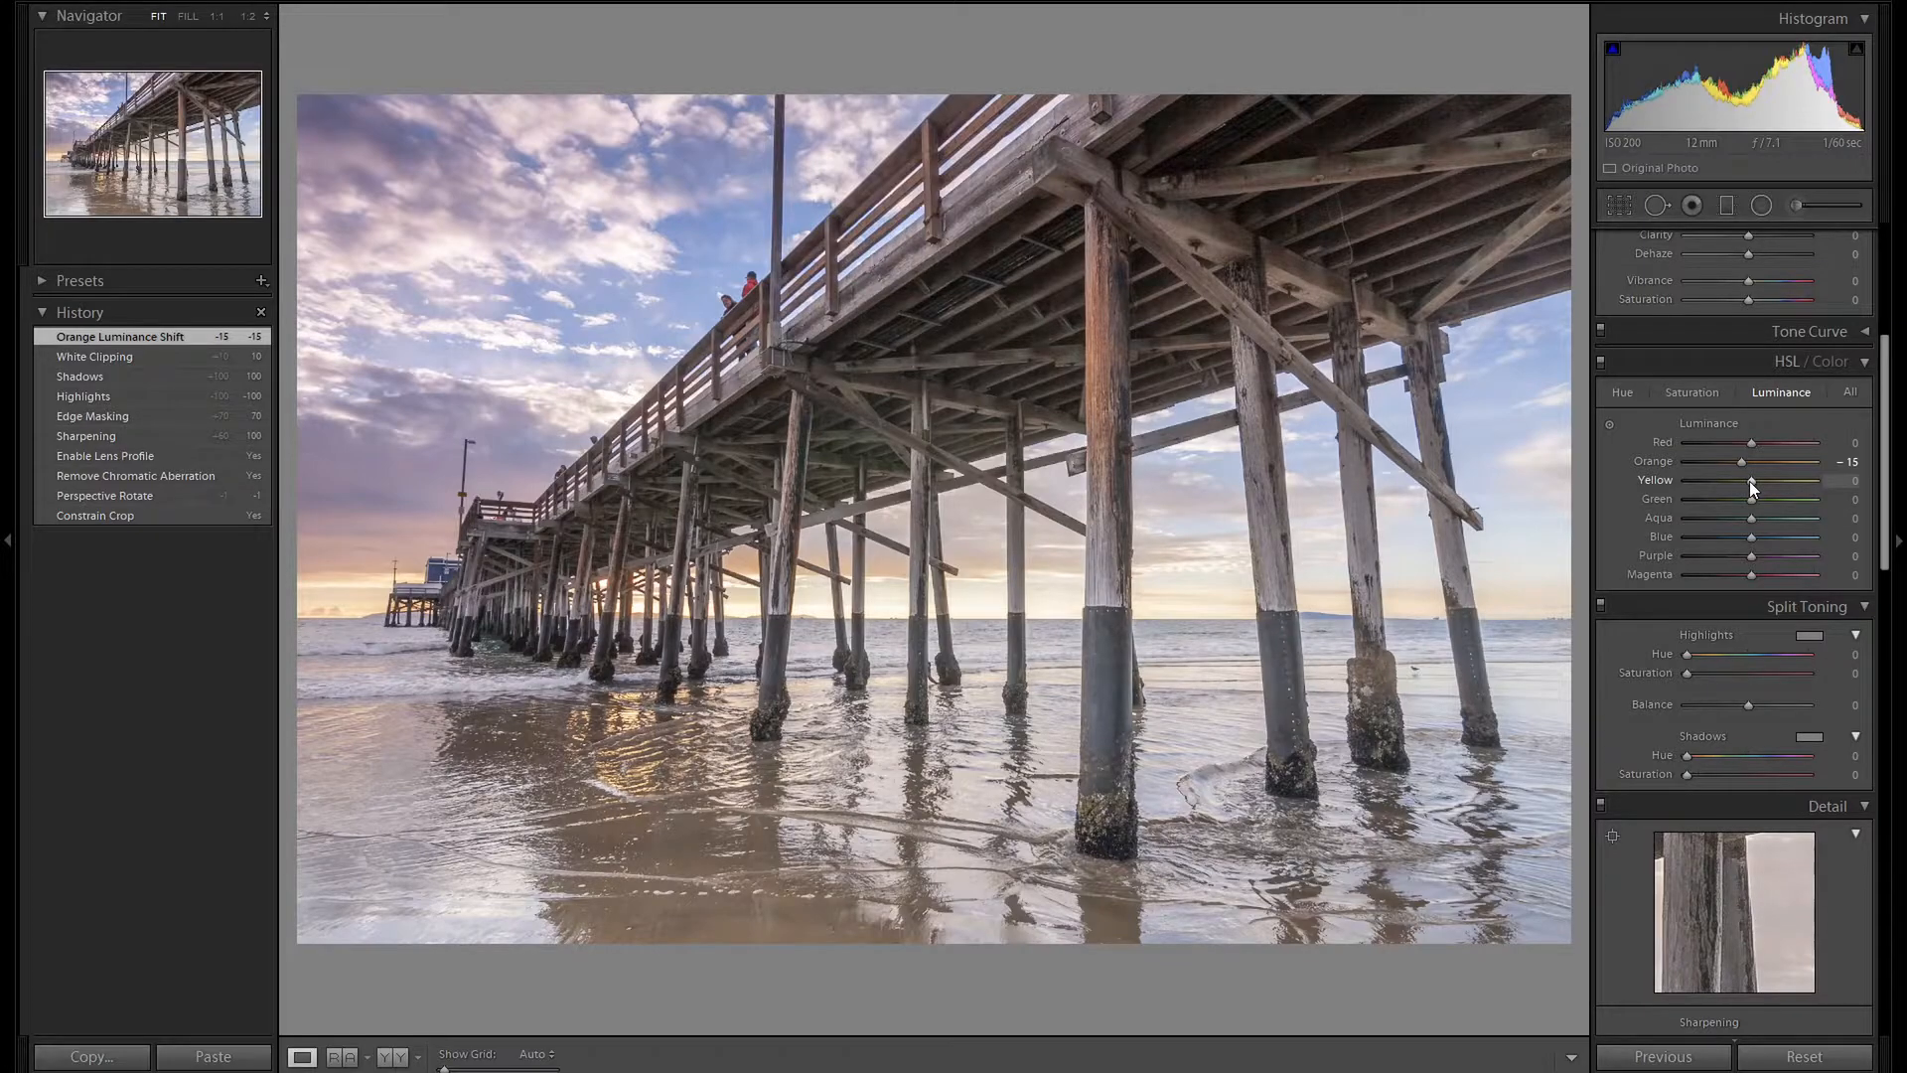
Lower the luminance of the yellow tones to -60 in the HSL adjustments.
key(Down)
key(Down)
key(Down)
key(Down)
key(Down)
key(Down)
key(Down)
key(Down)
key(Down)
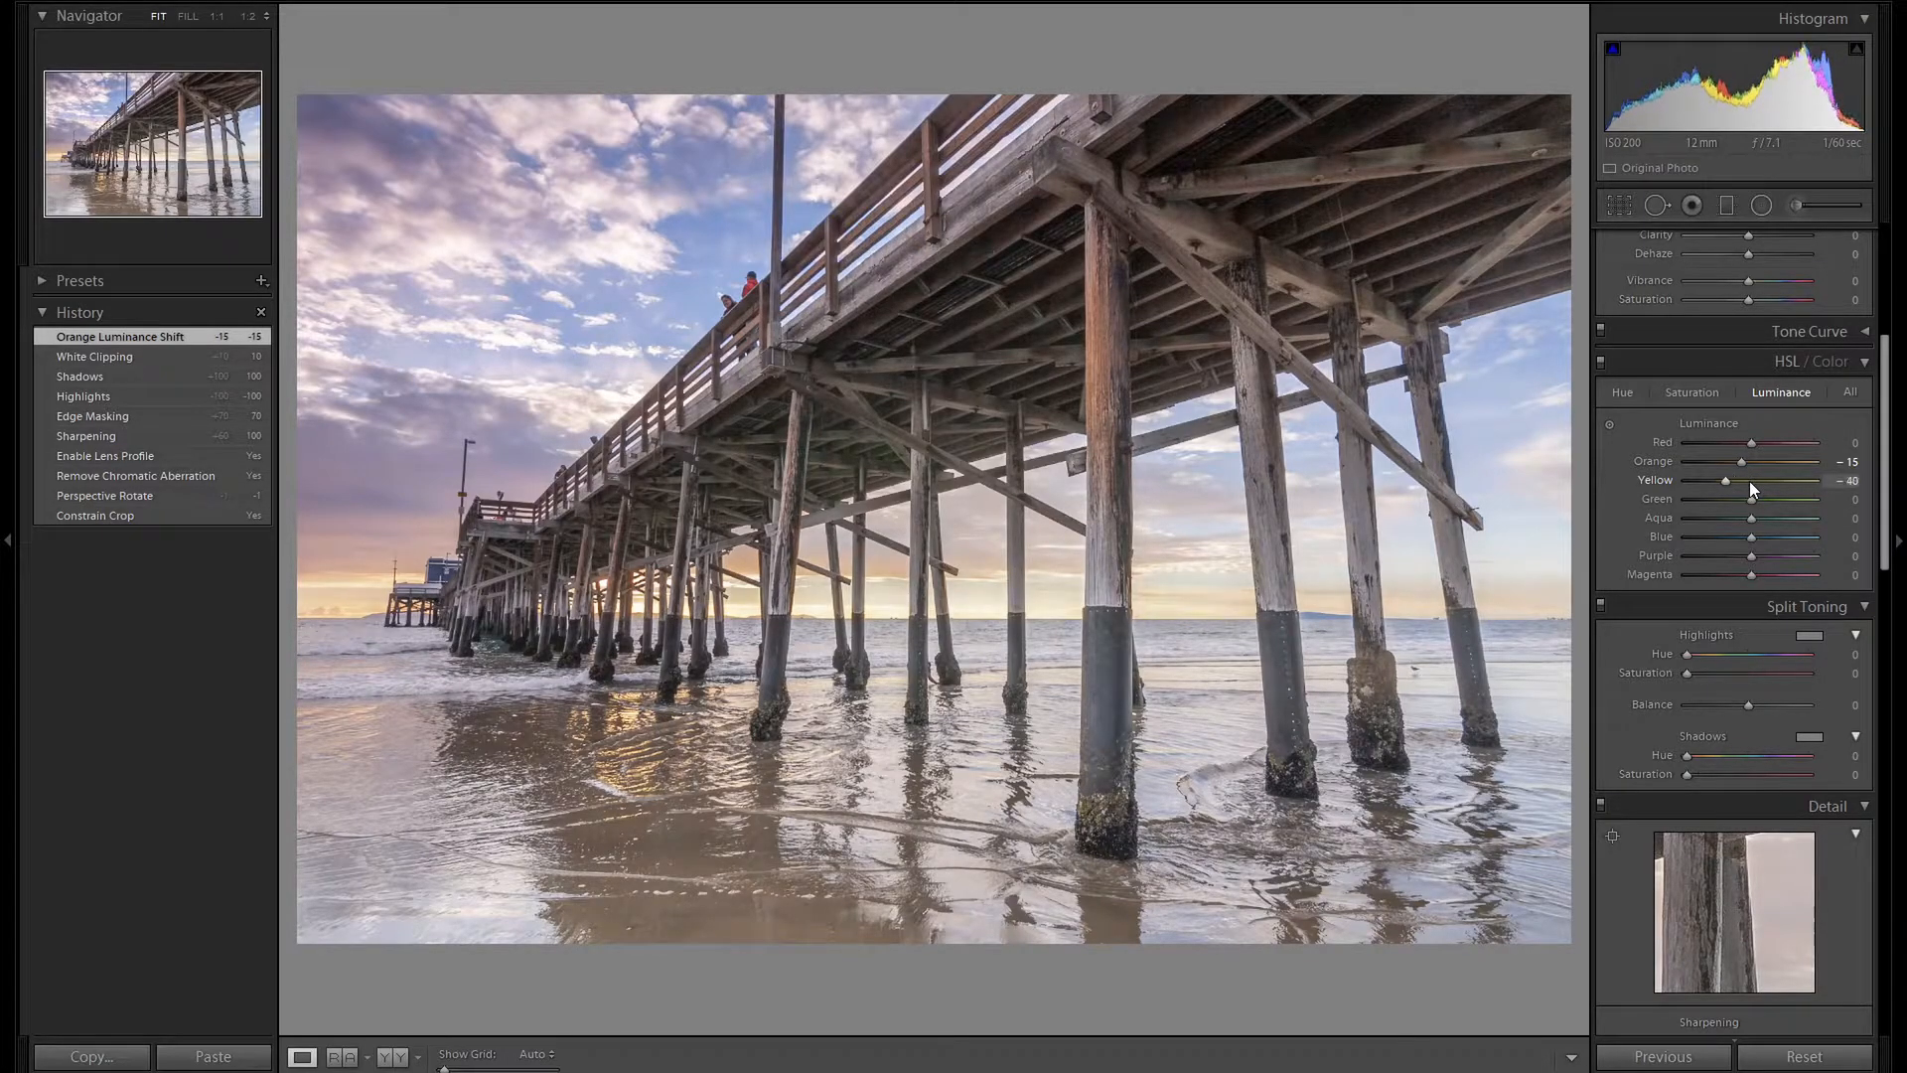
key(Down)
key(Down)
key(Down)
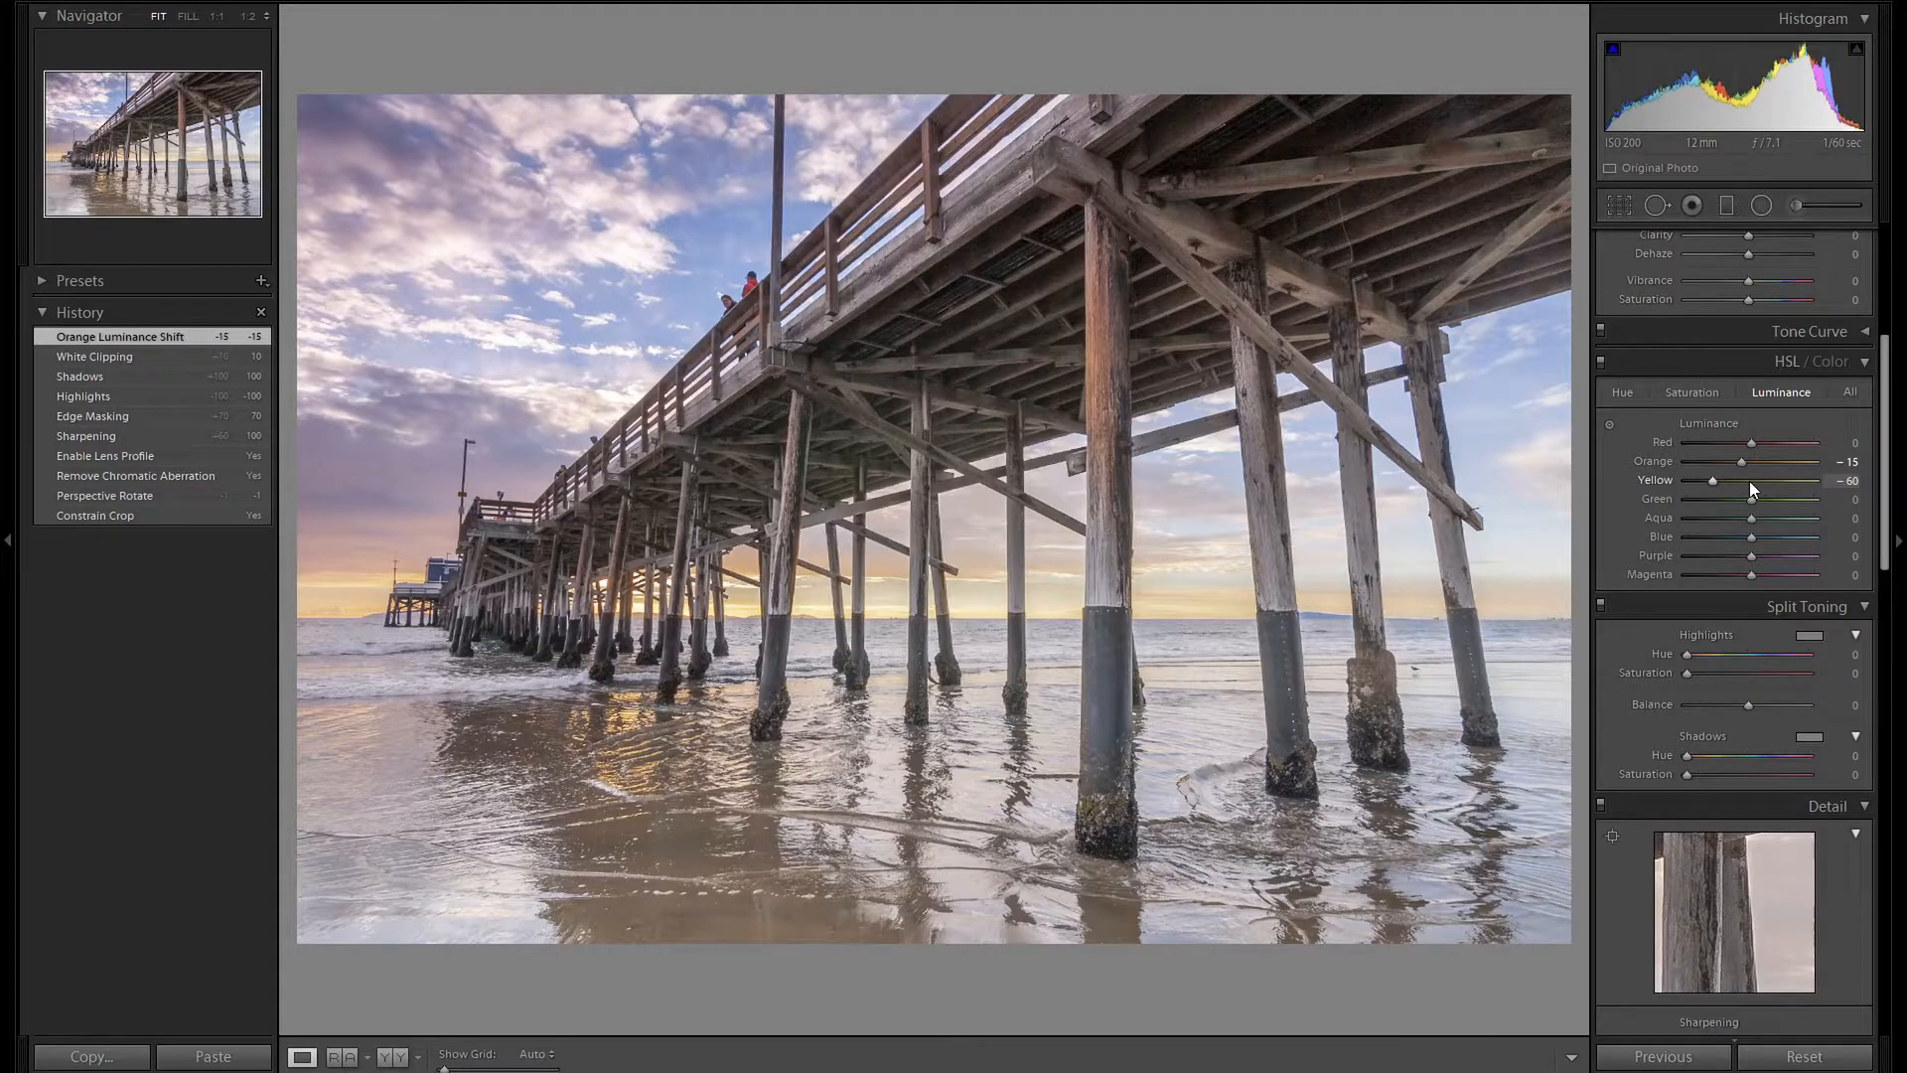
key(Down)
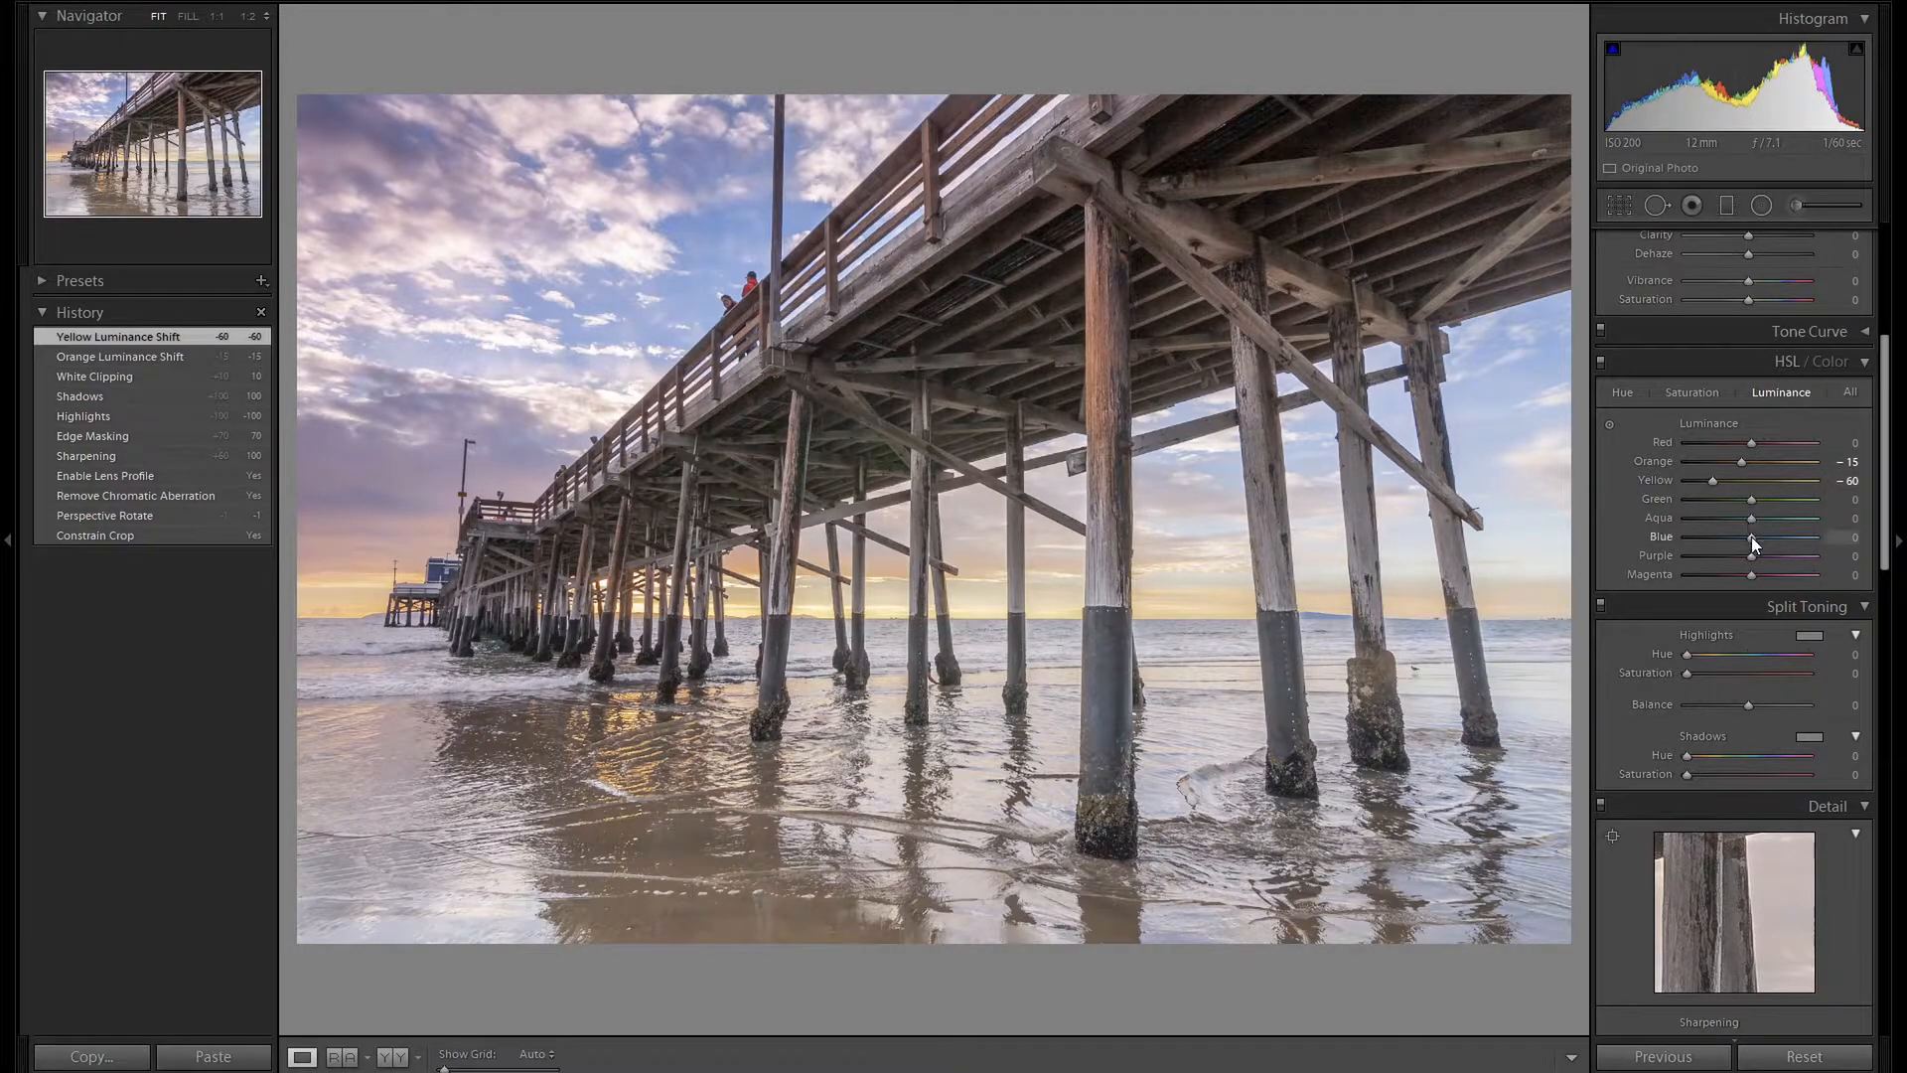
Lower the luminance of the blue and magenta tones to -20 each.
key(Down)
key(Down)
key(Down)
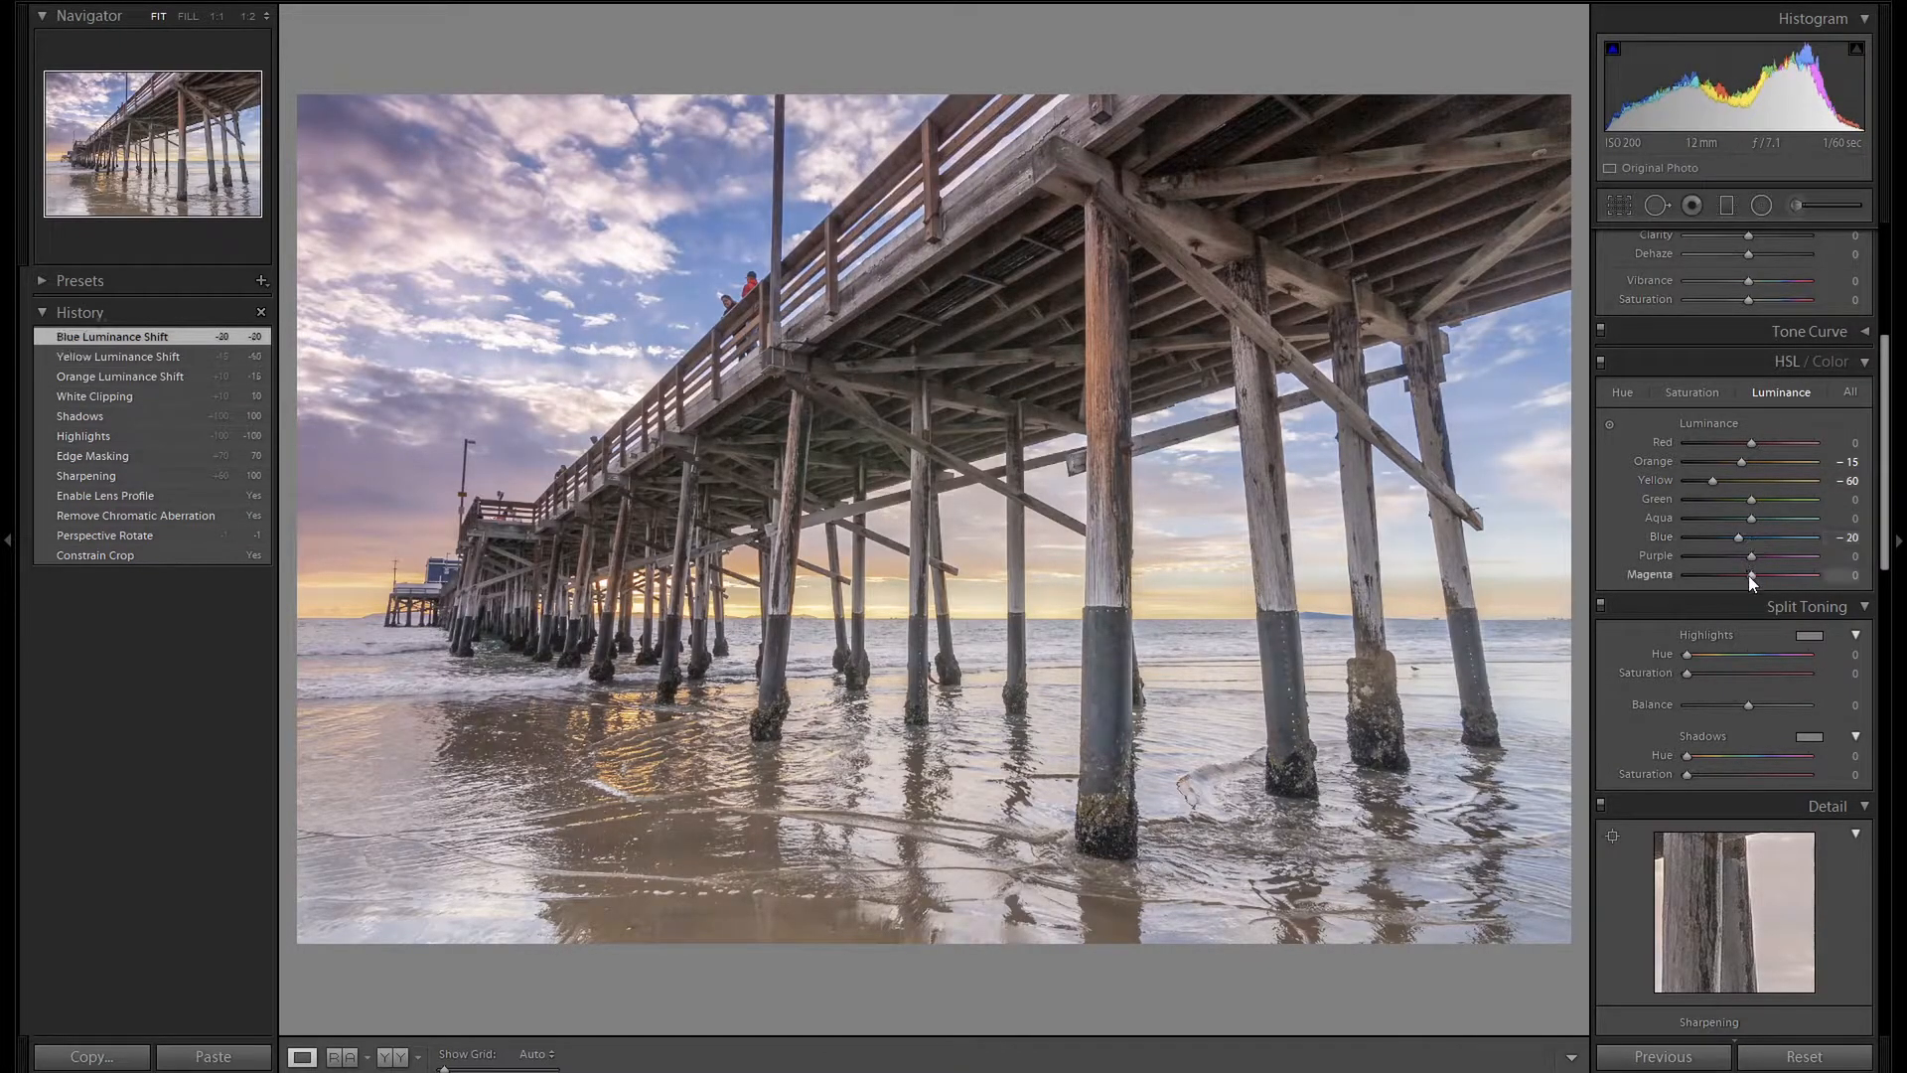
key(Down)
key(Down)
key(Down)
Raise the HSL saturation of orange to +15, yellow to +15 and blue to +10.
click(1702, 394)
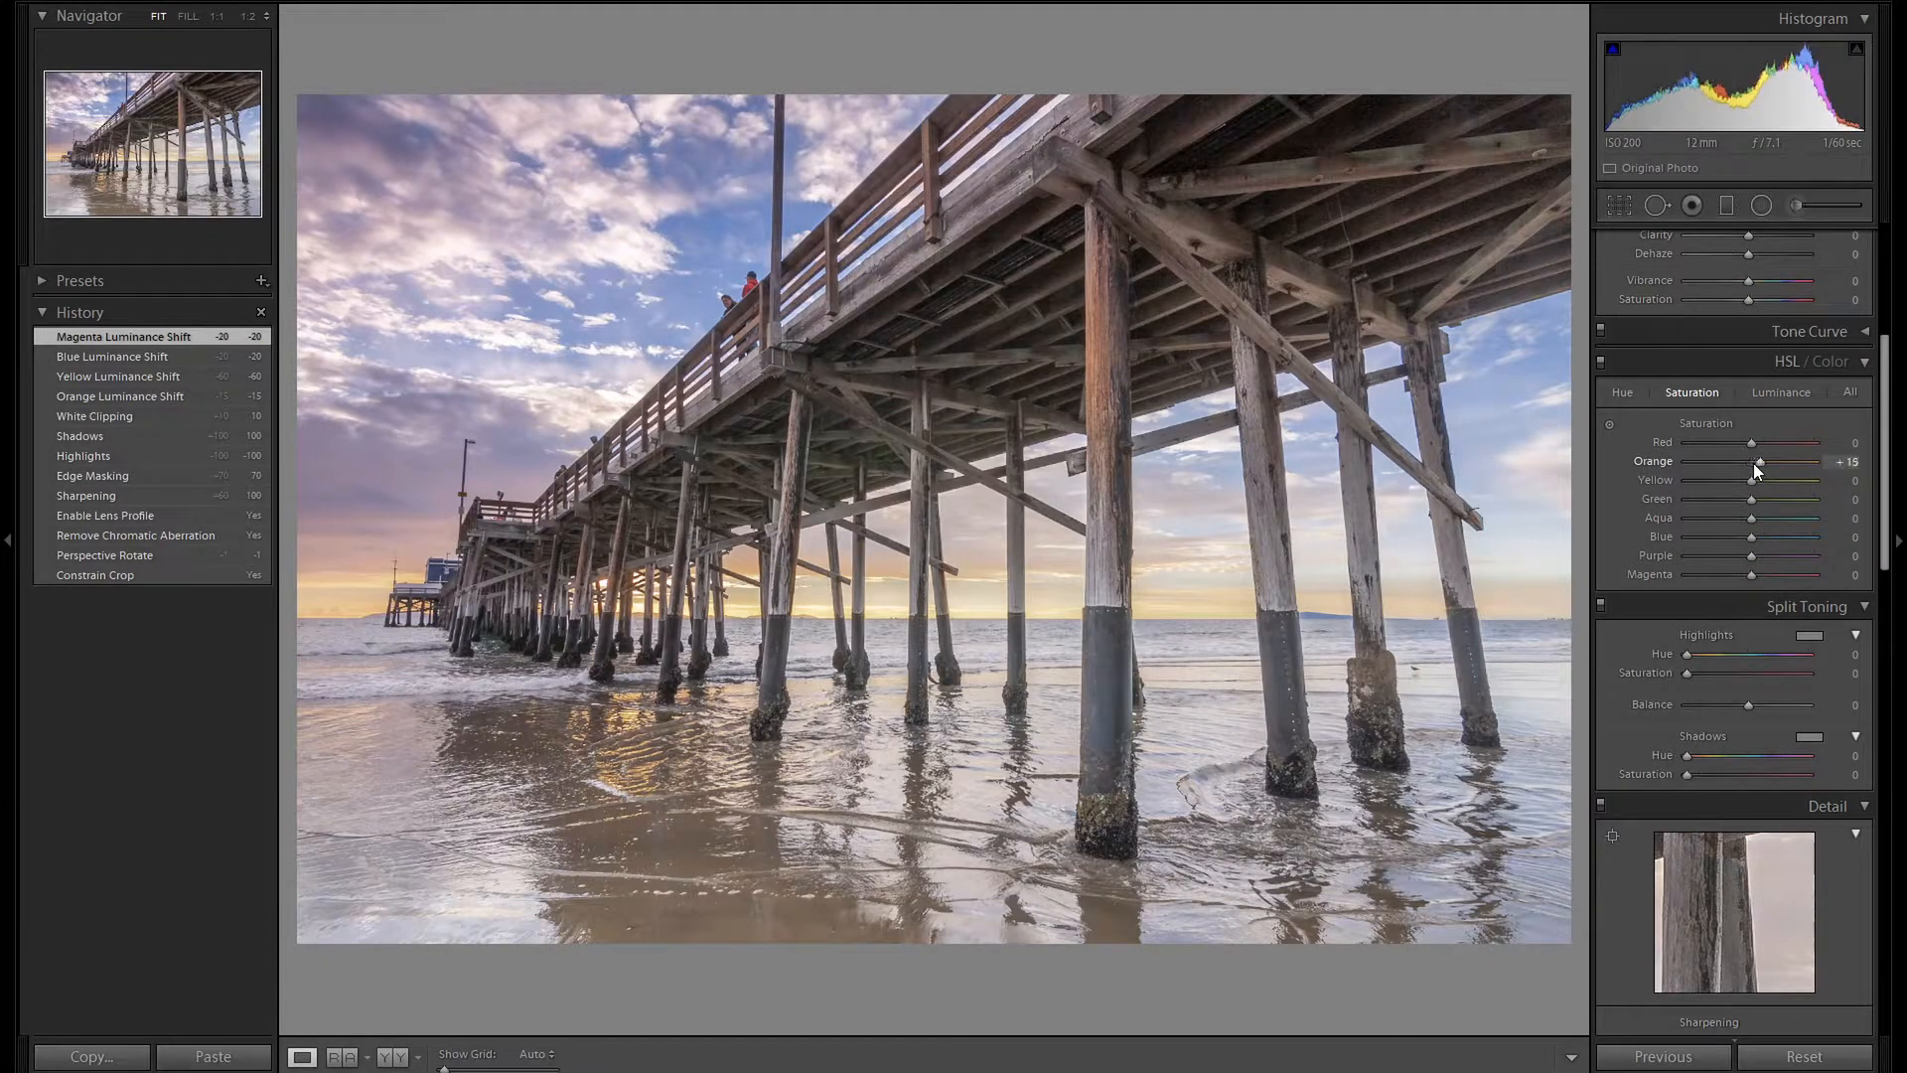
key(Up)
key(Up)
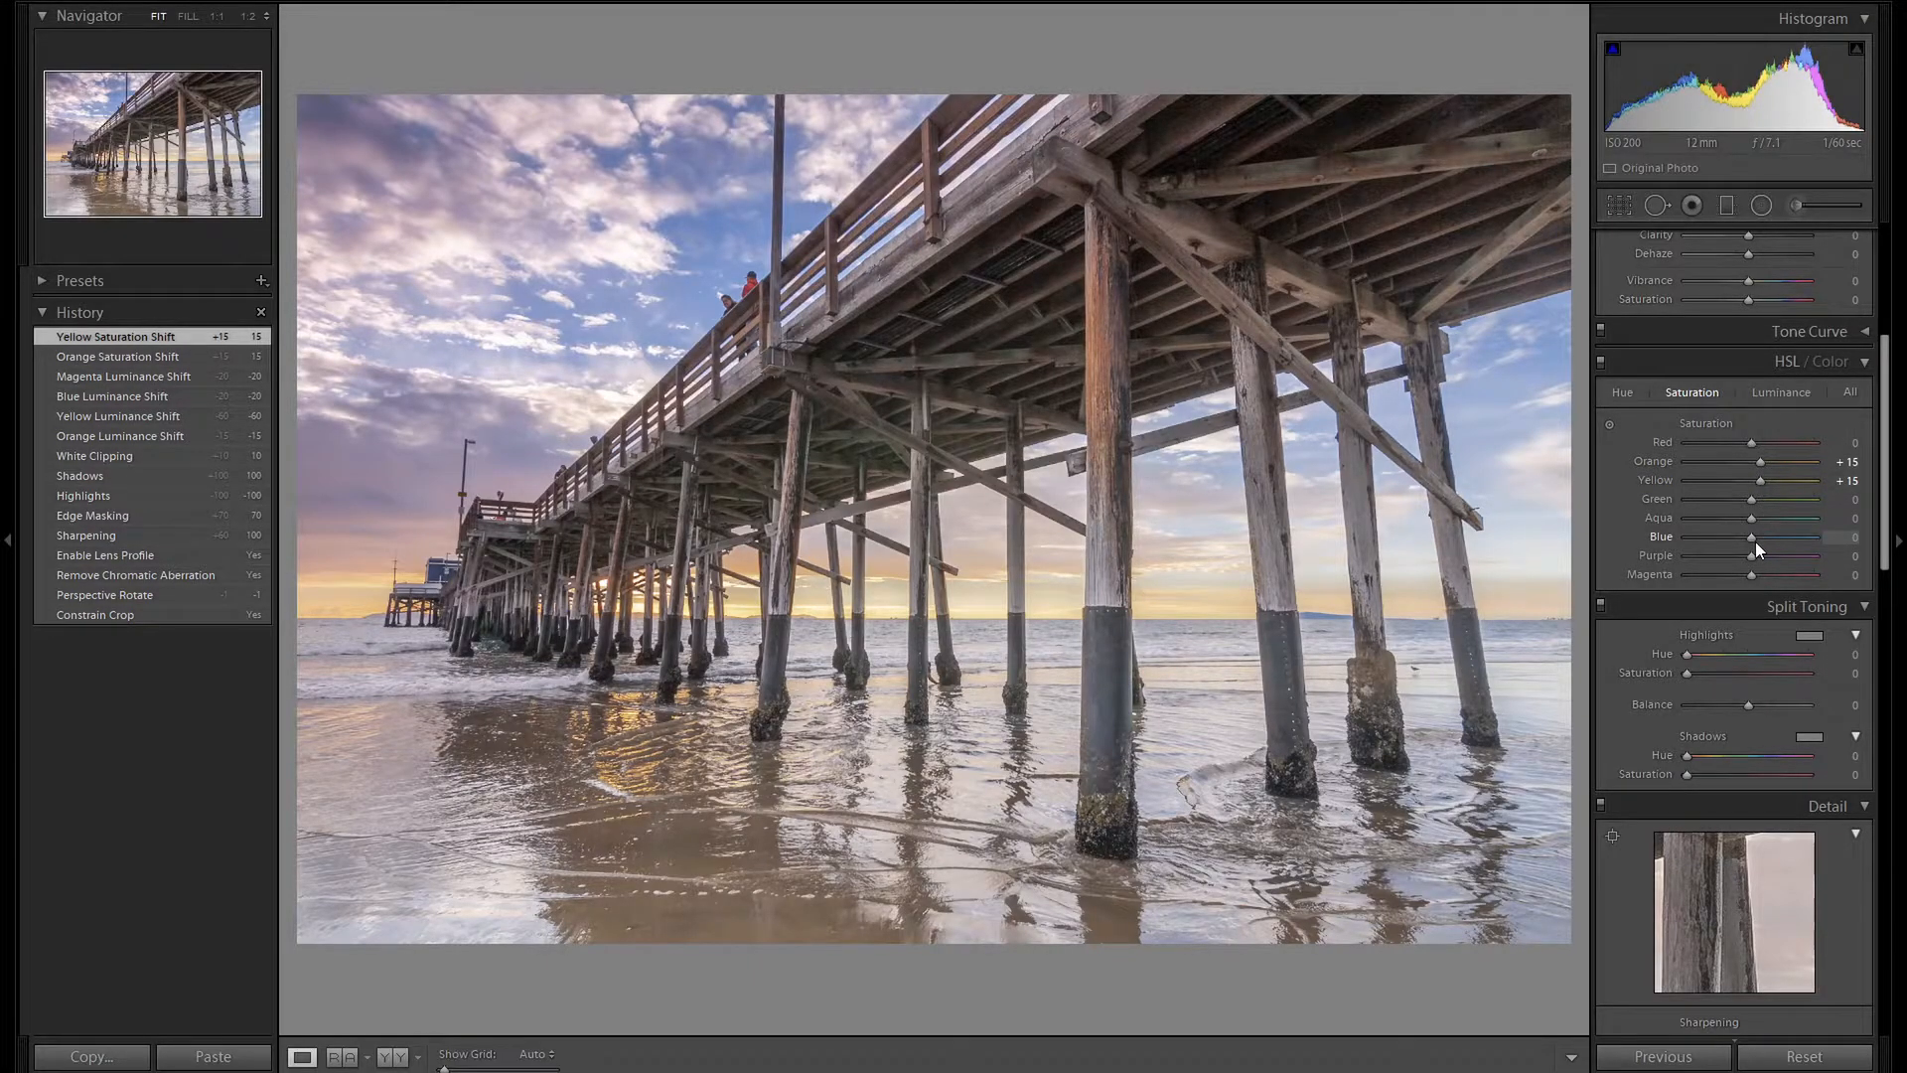
key(Up)
key(Up)
Reset the Adjustment Brush effects and paint a mask over the pier's deck and underside, using a smaller brush for the far end.
click(1804, 207)
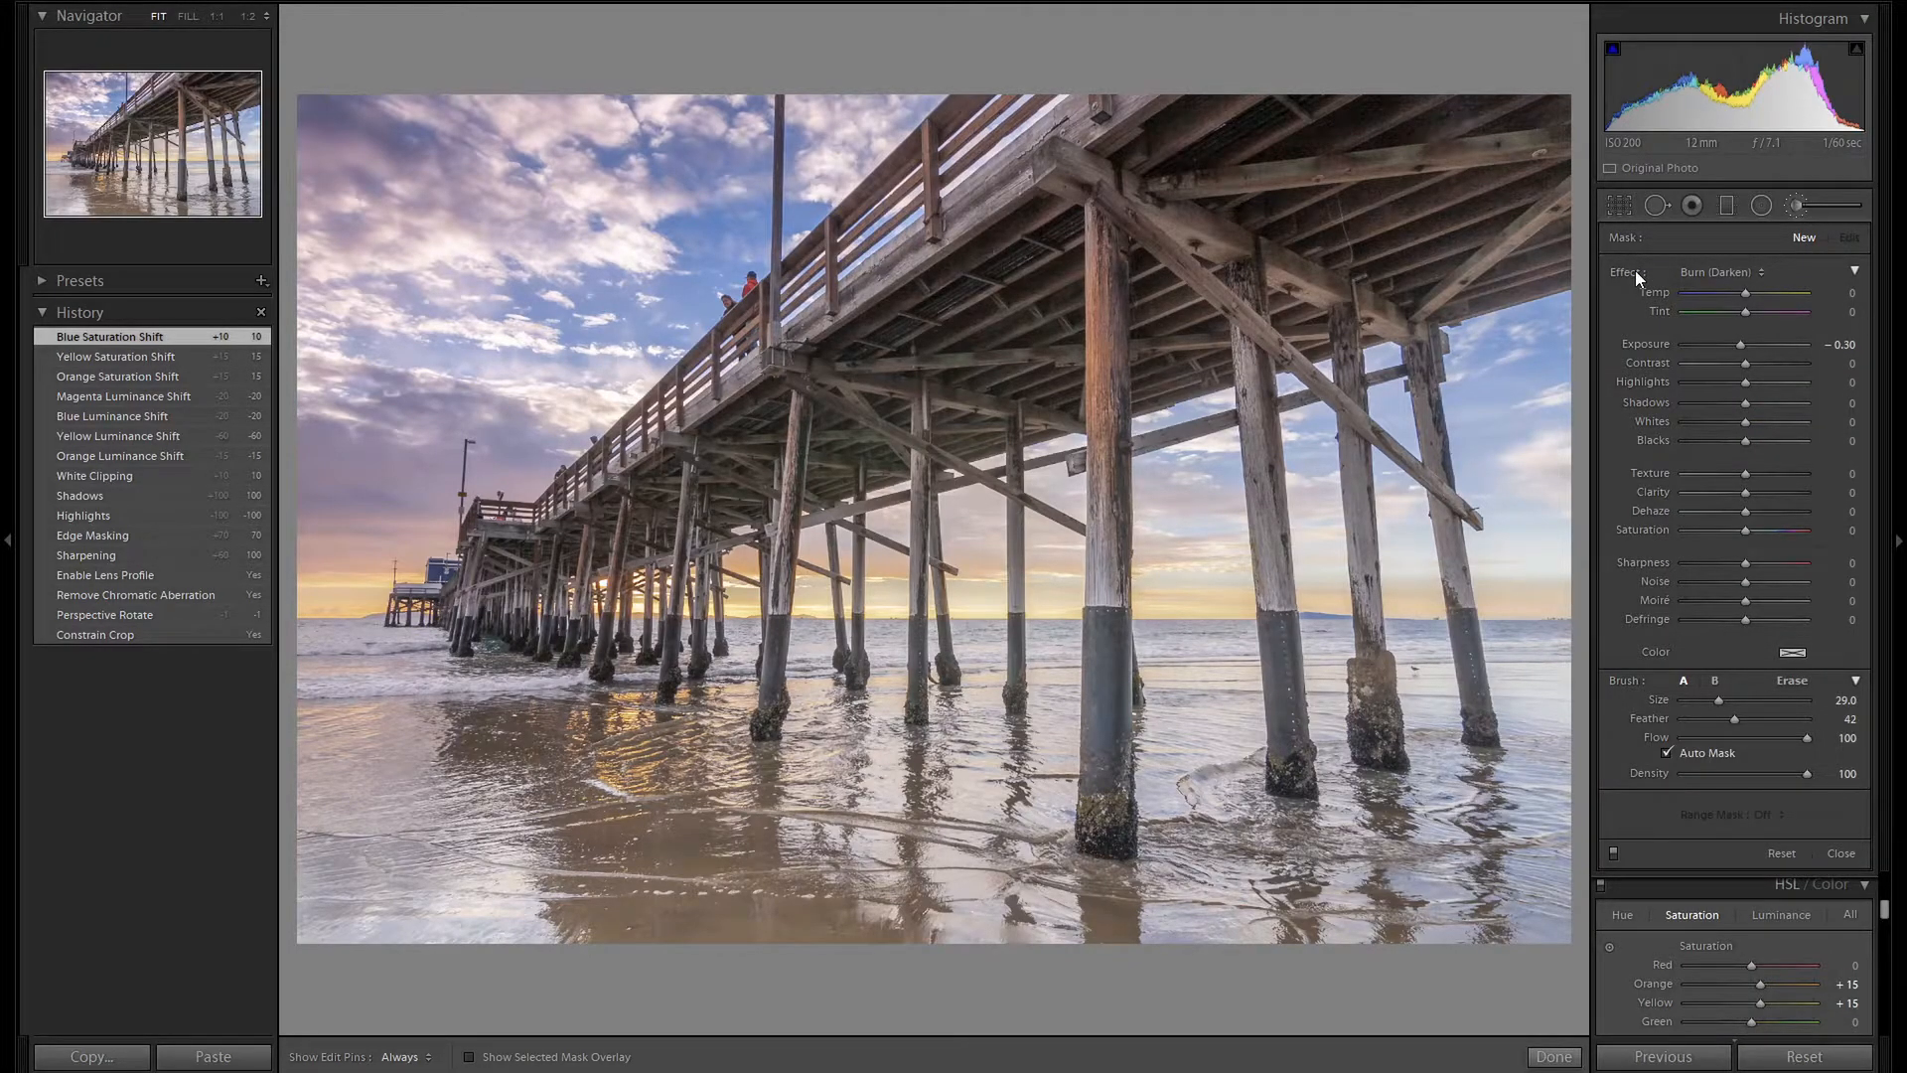
double_click(1635, 270)
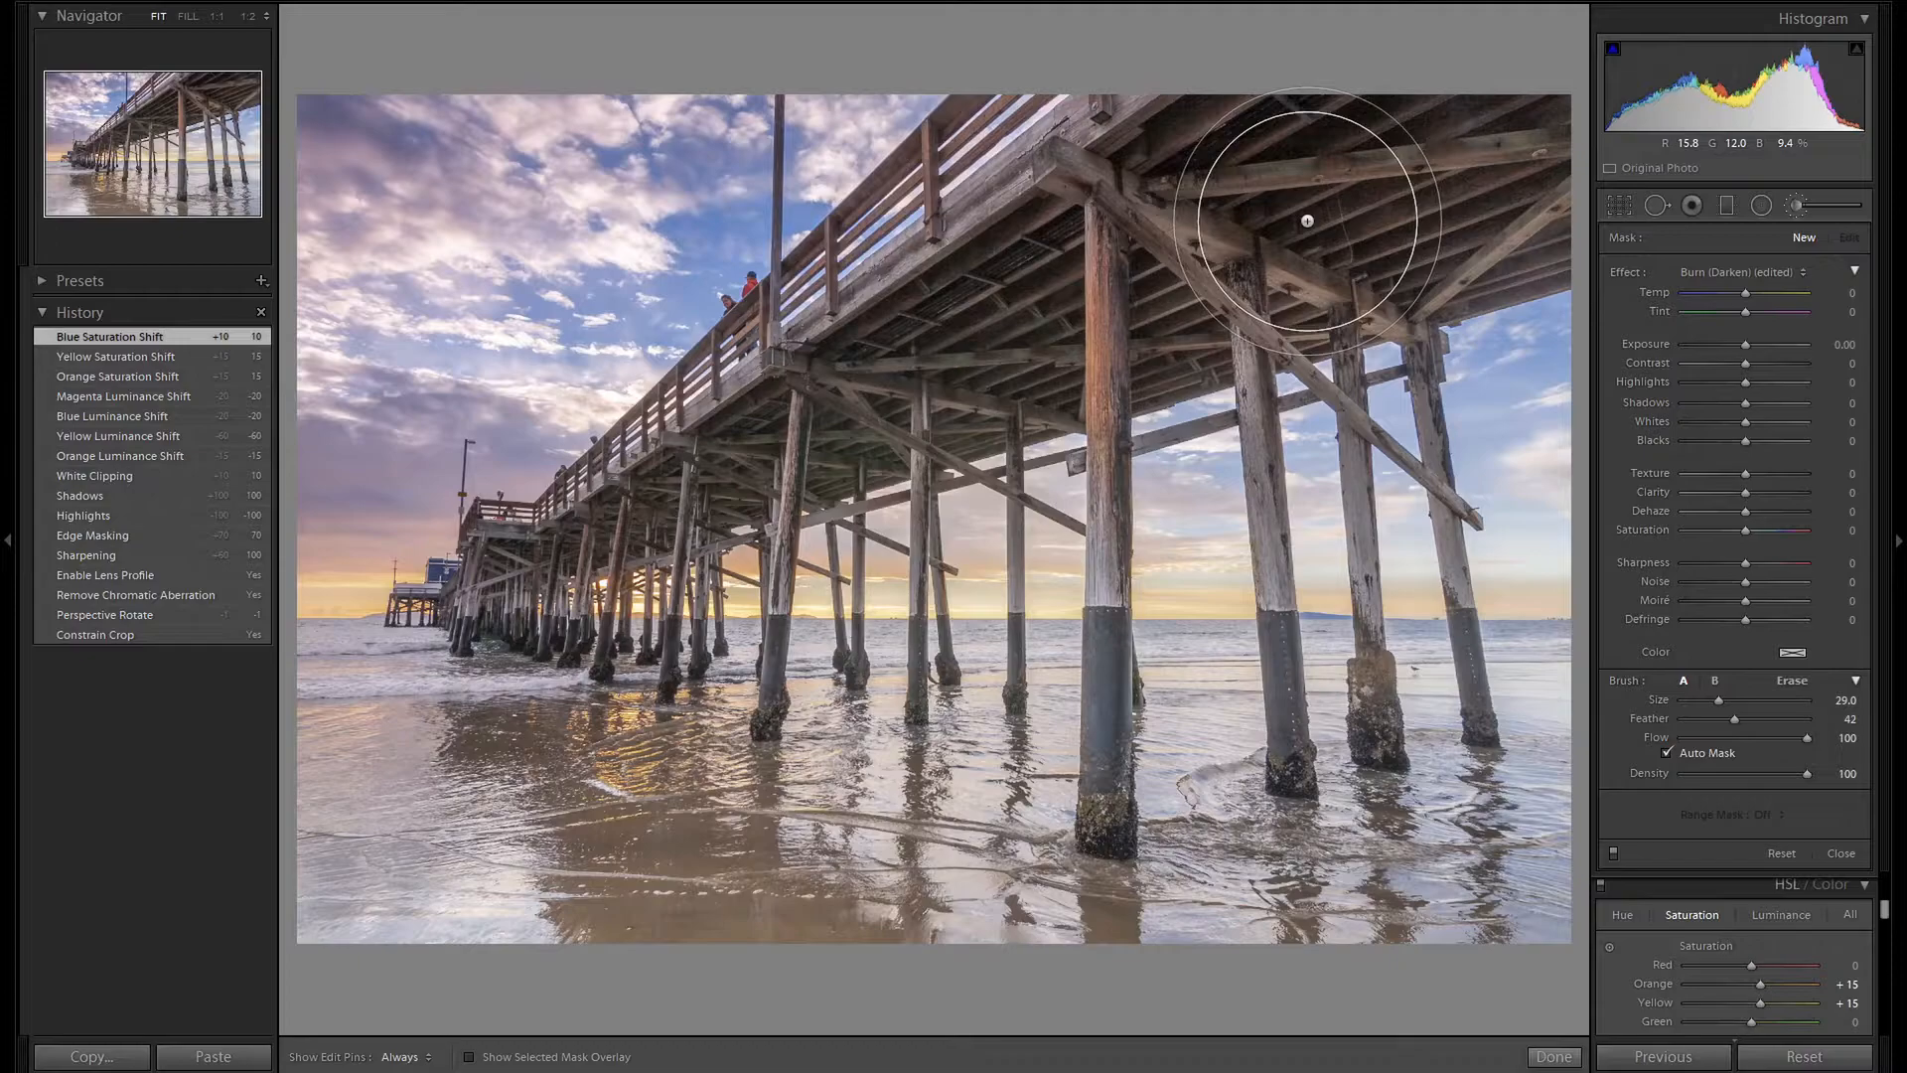
key(h)
mouse_move(1301, 188)
mouse_down()
mouse_move(1140, 227)
mouse_move(847, 388)
mouse_move(1146, 272)
mouse_move(1467, 238)
mouse_move(1524, 164)
mouse_move(1500, 150)
mouse_move(1223, 202)
mouse_move(1093, 248)
mouse_move(760, 433)
mouse_up()
scroll(755, 436, down, 6)
mouse_move(683, 481)
mouse_down()
mouse_move(459, 588)
mouse_move(539, 566)
mouse_up()
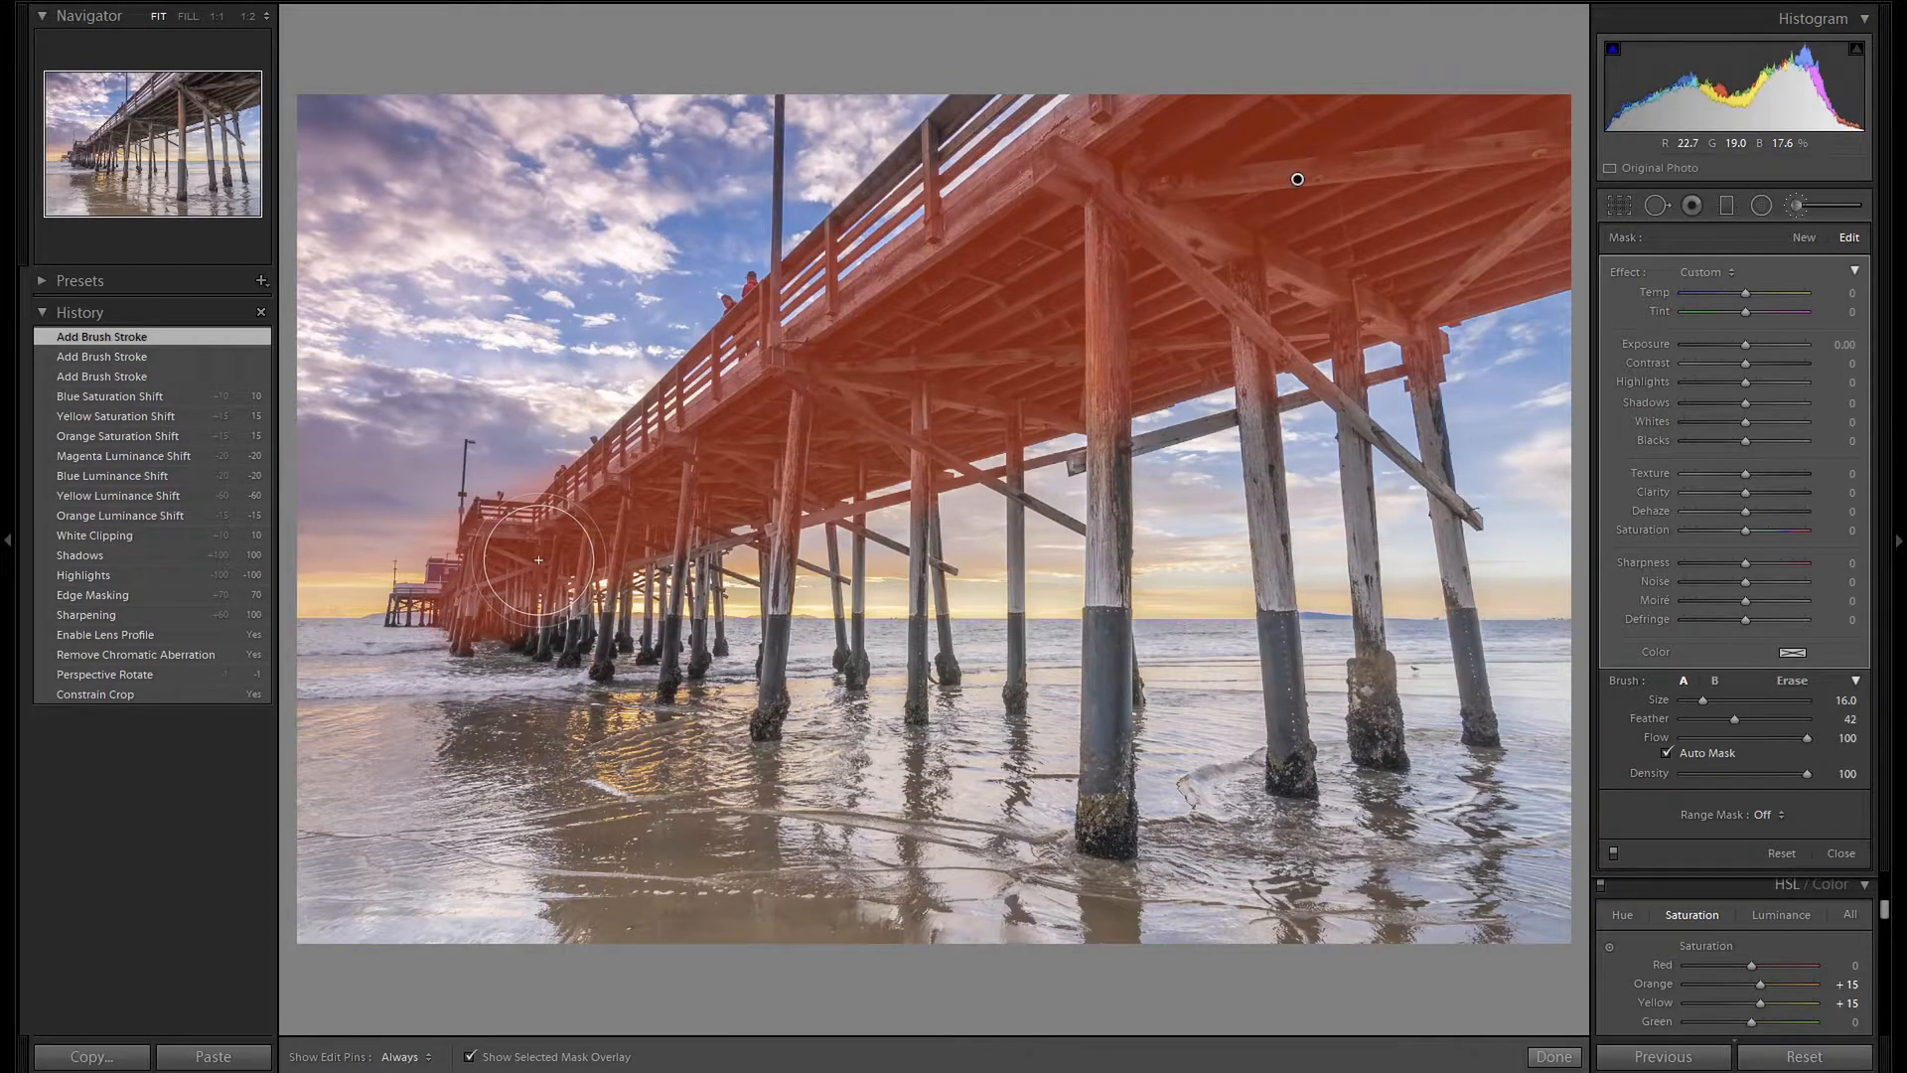
Hide the mask overlay, set the pier mask's Texture to 36 and Exposure to -0.20, and finish the brush adjustment.
key(o)
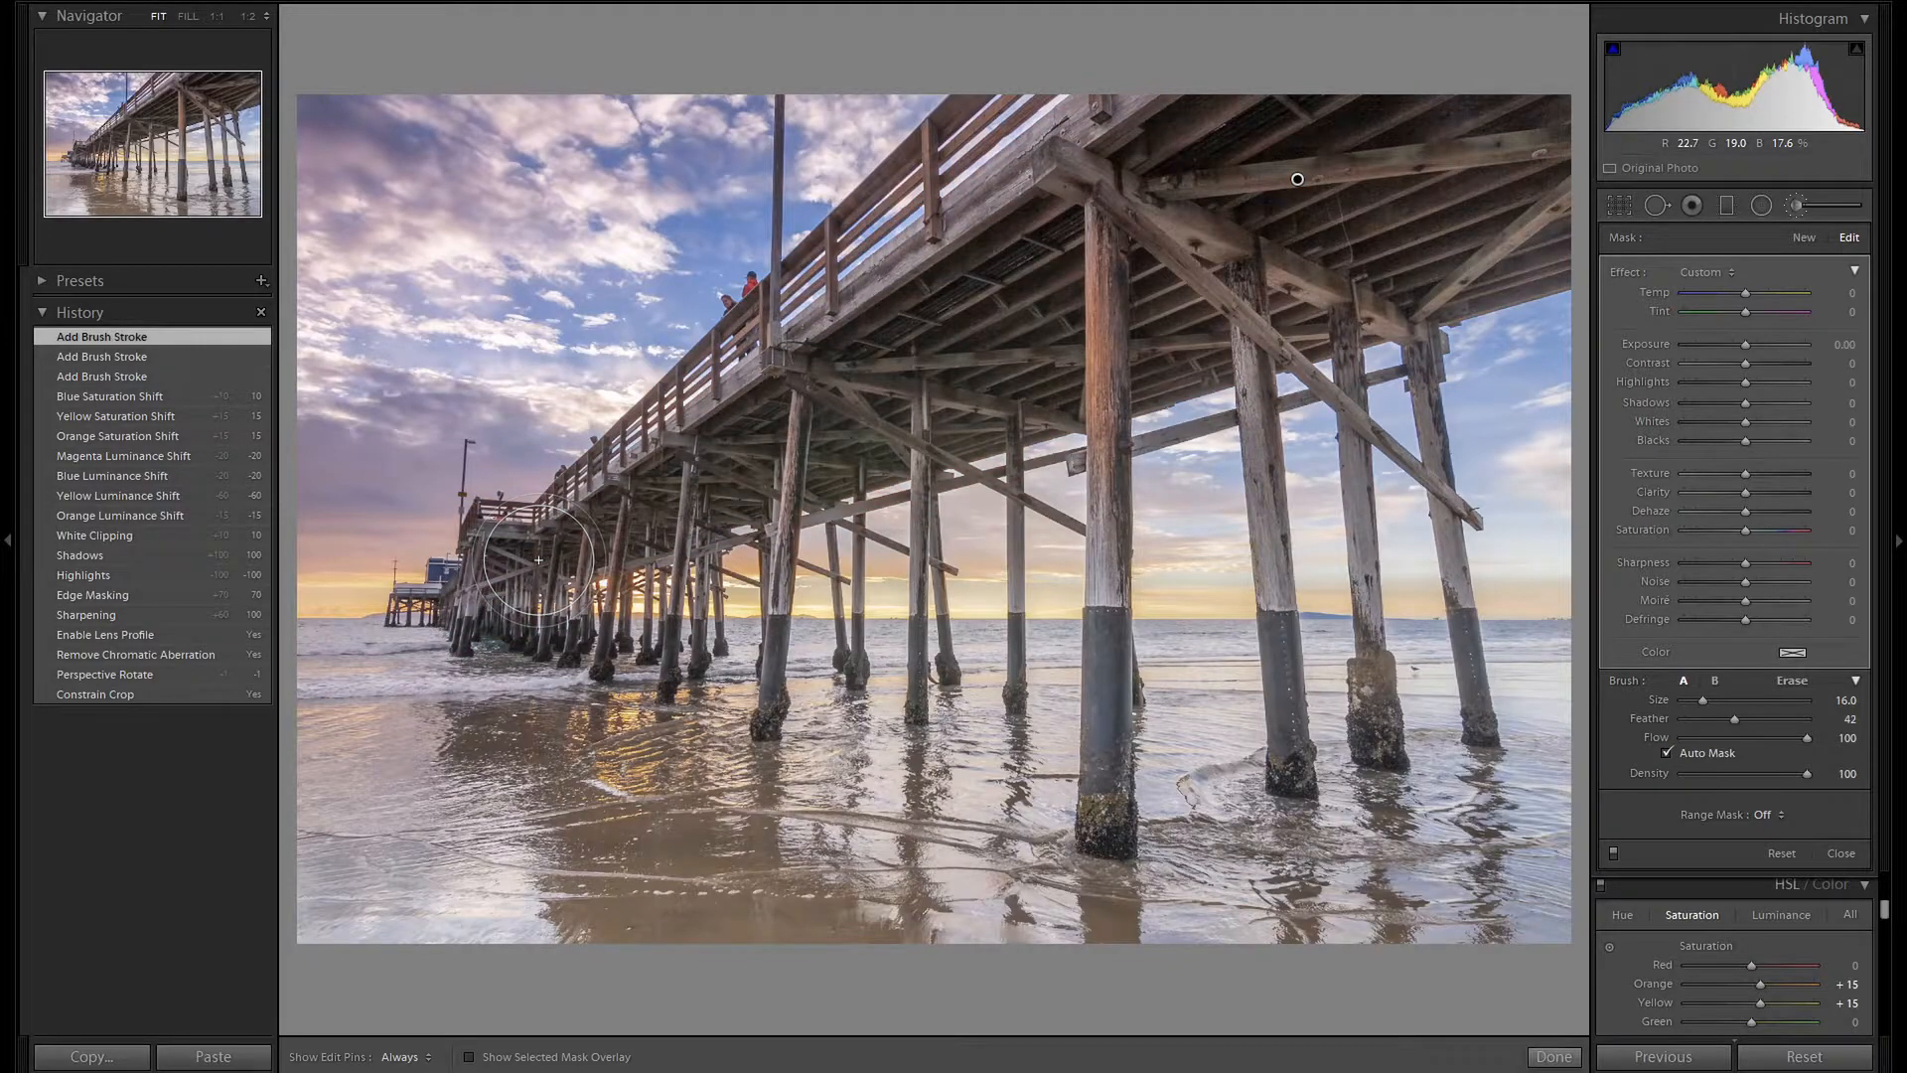
drag(1746, 473, 1764, 475)
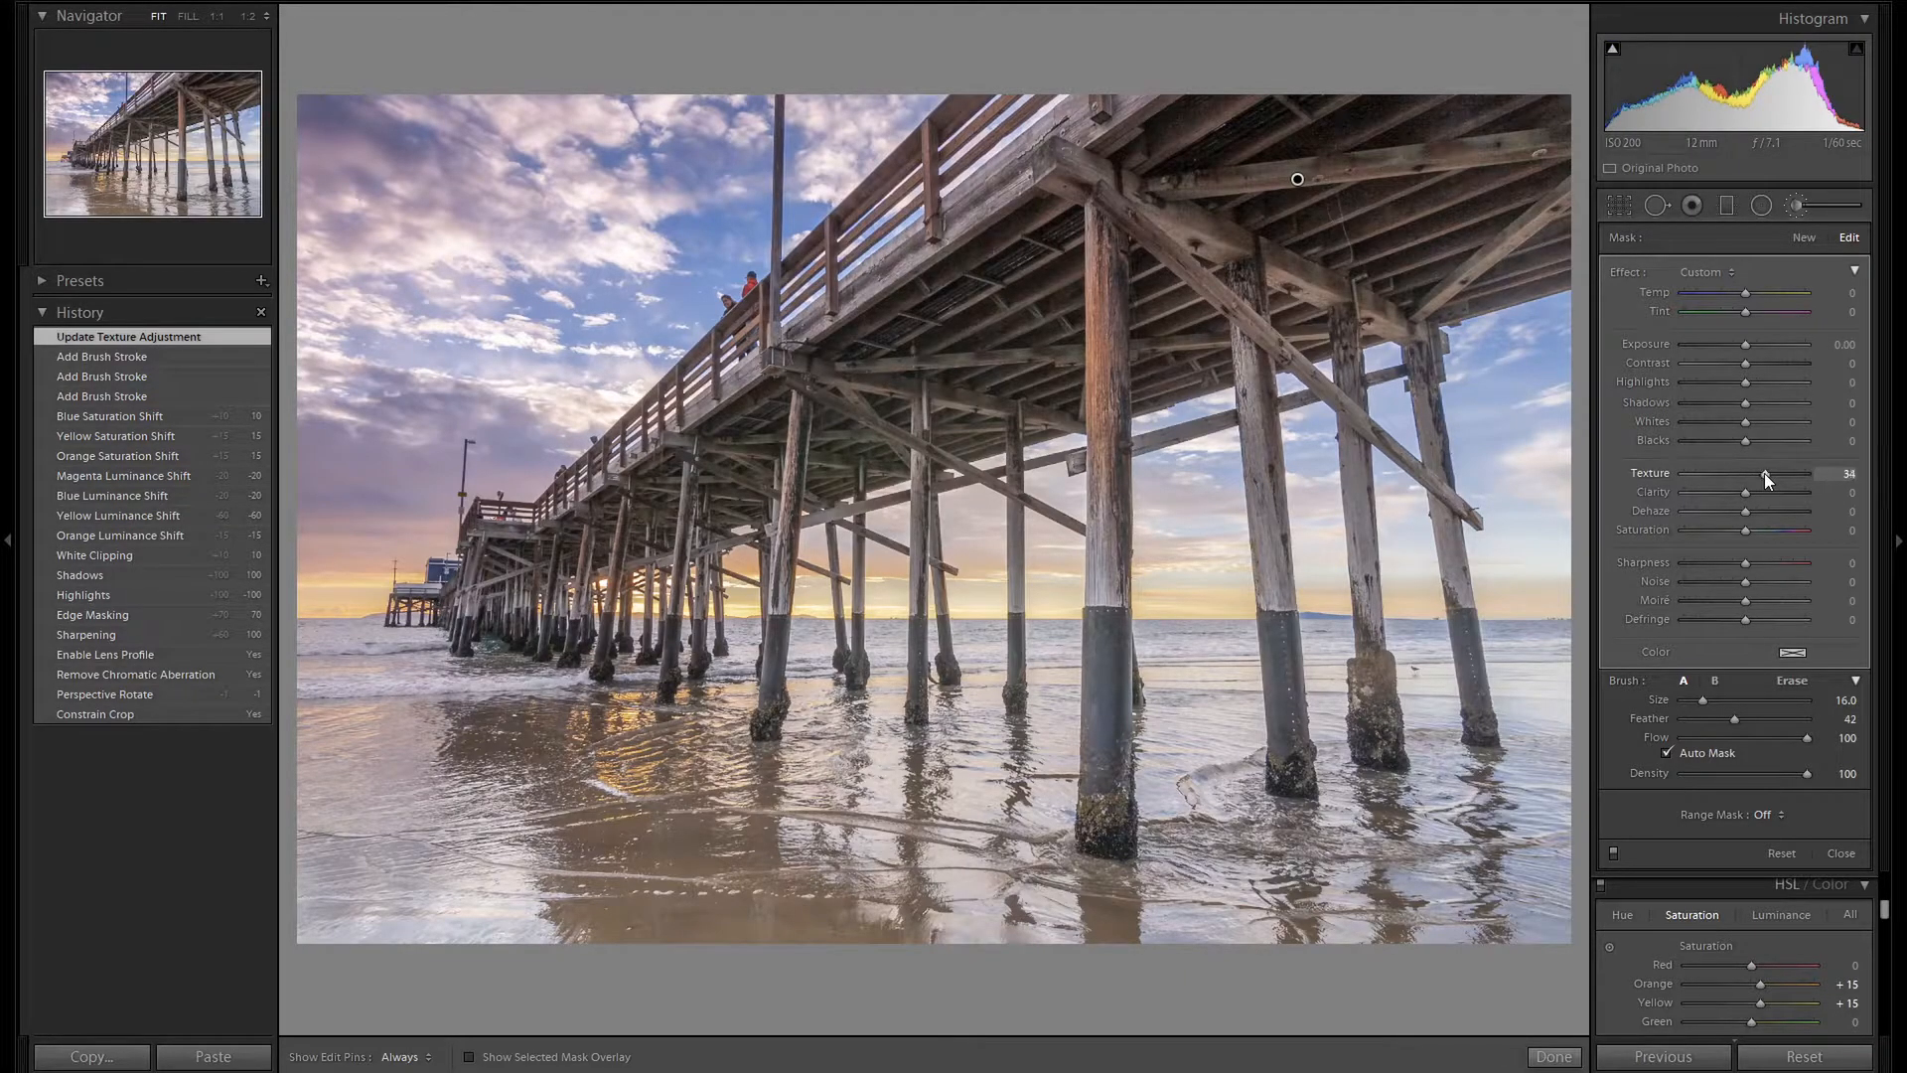
drag(1764, 473, 1764, 427)
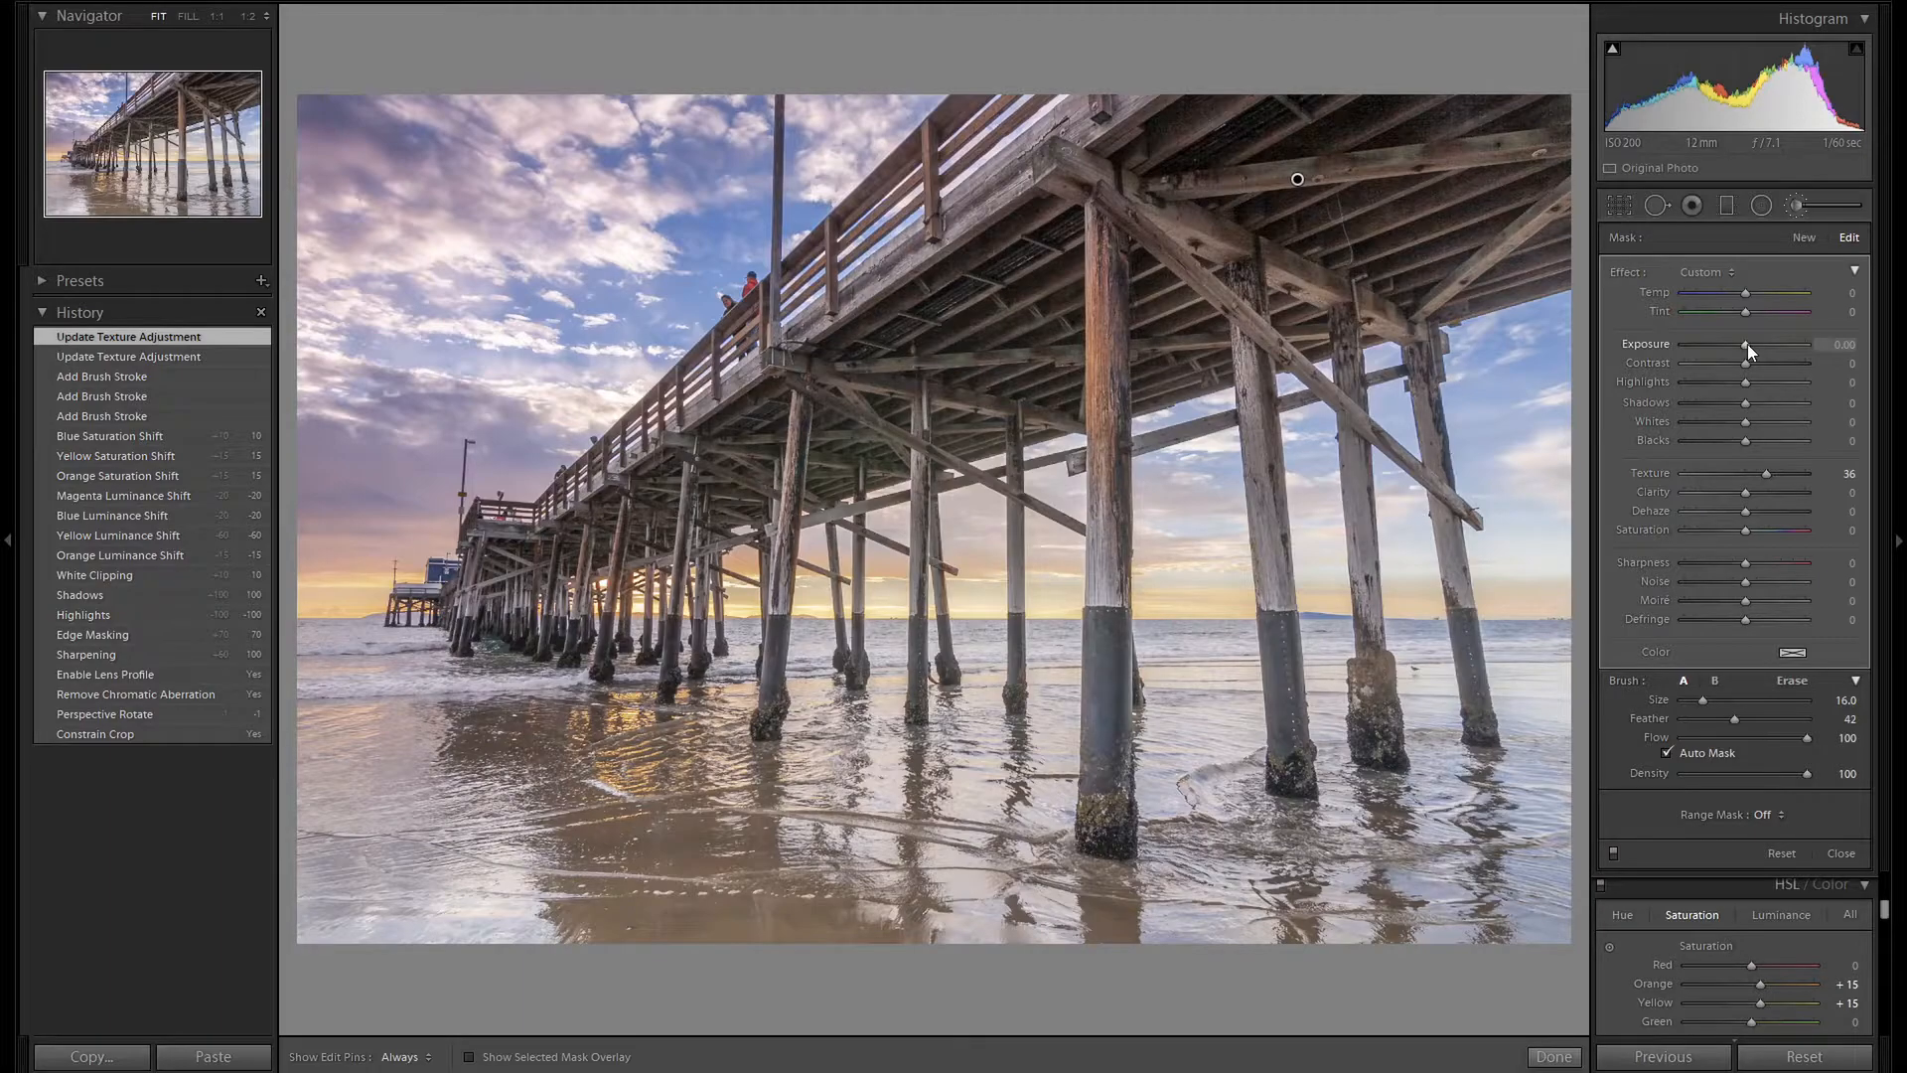
key(Down)
key(Down)
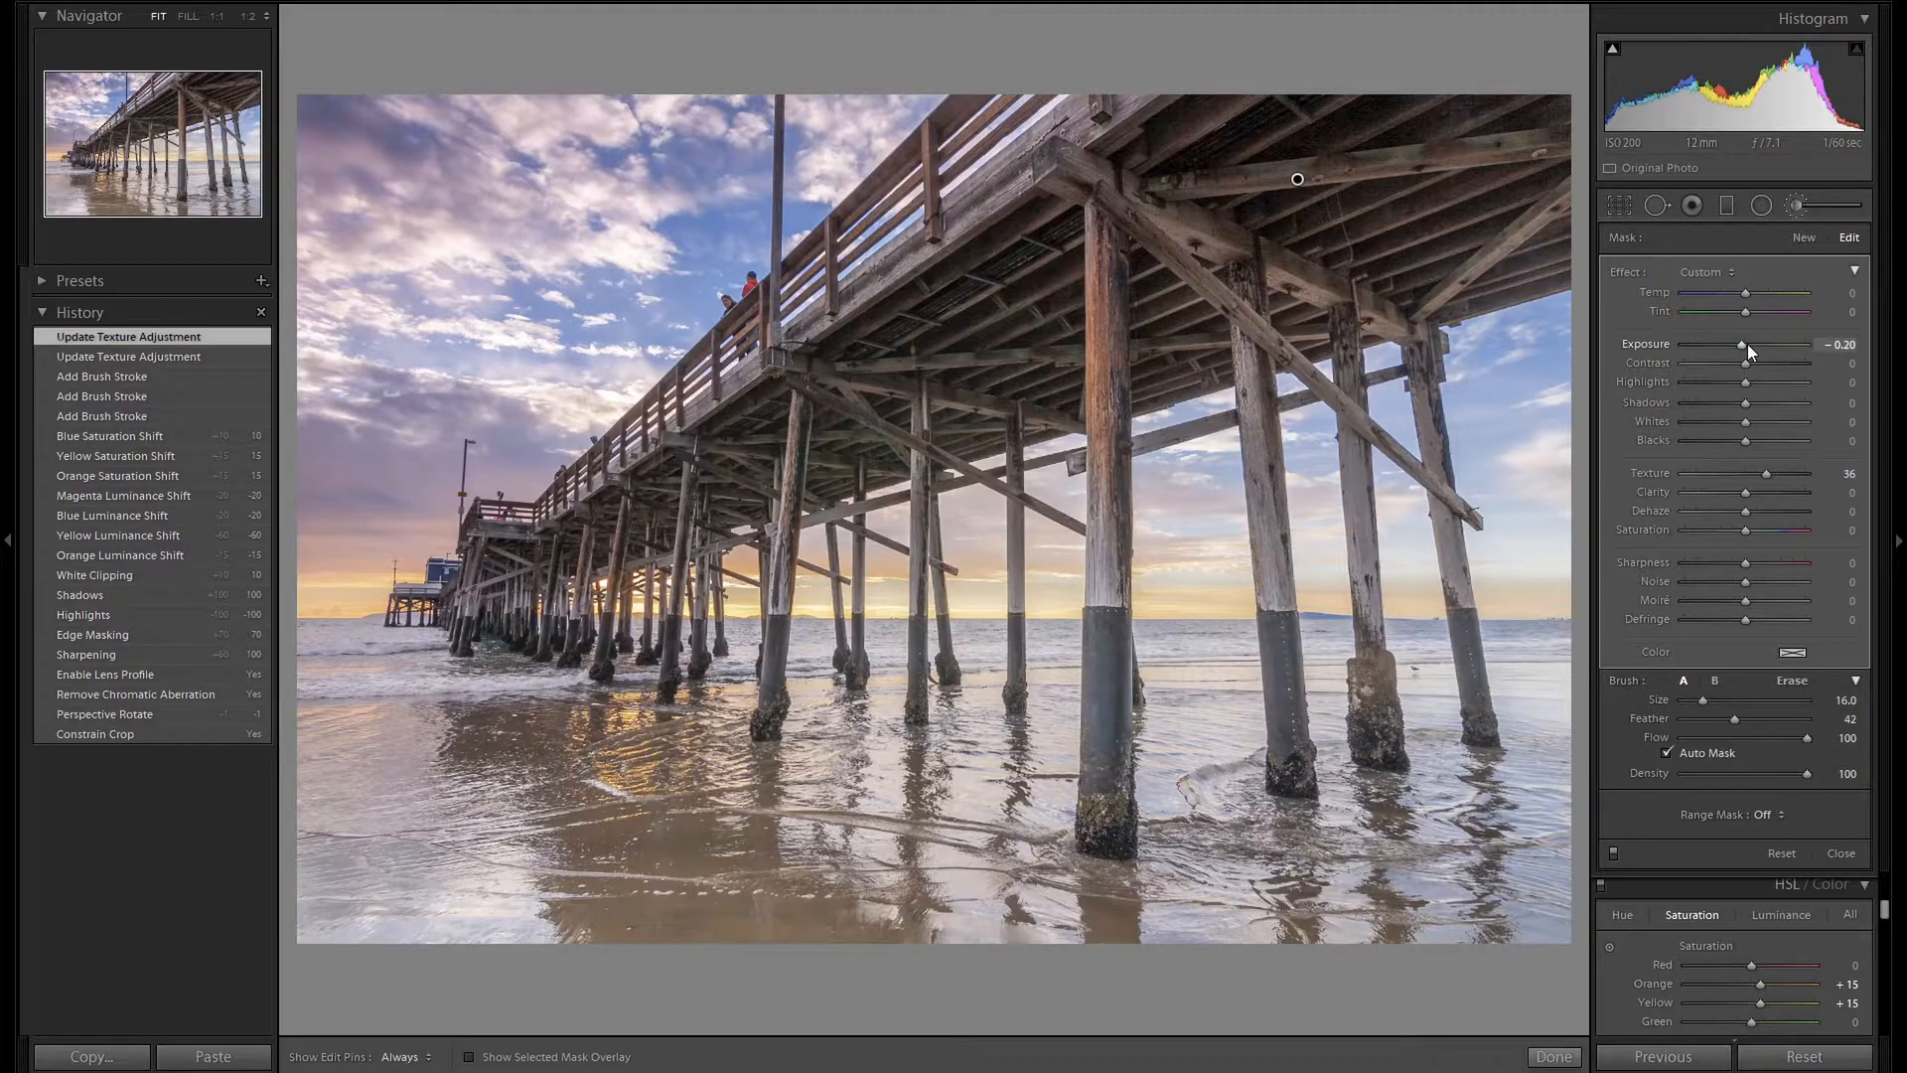
key(Return)
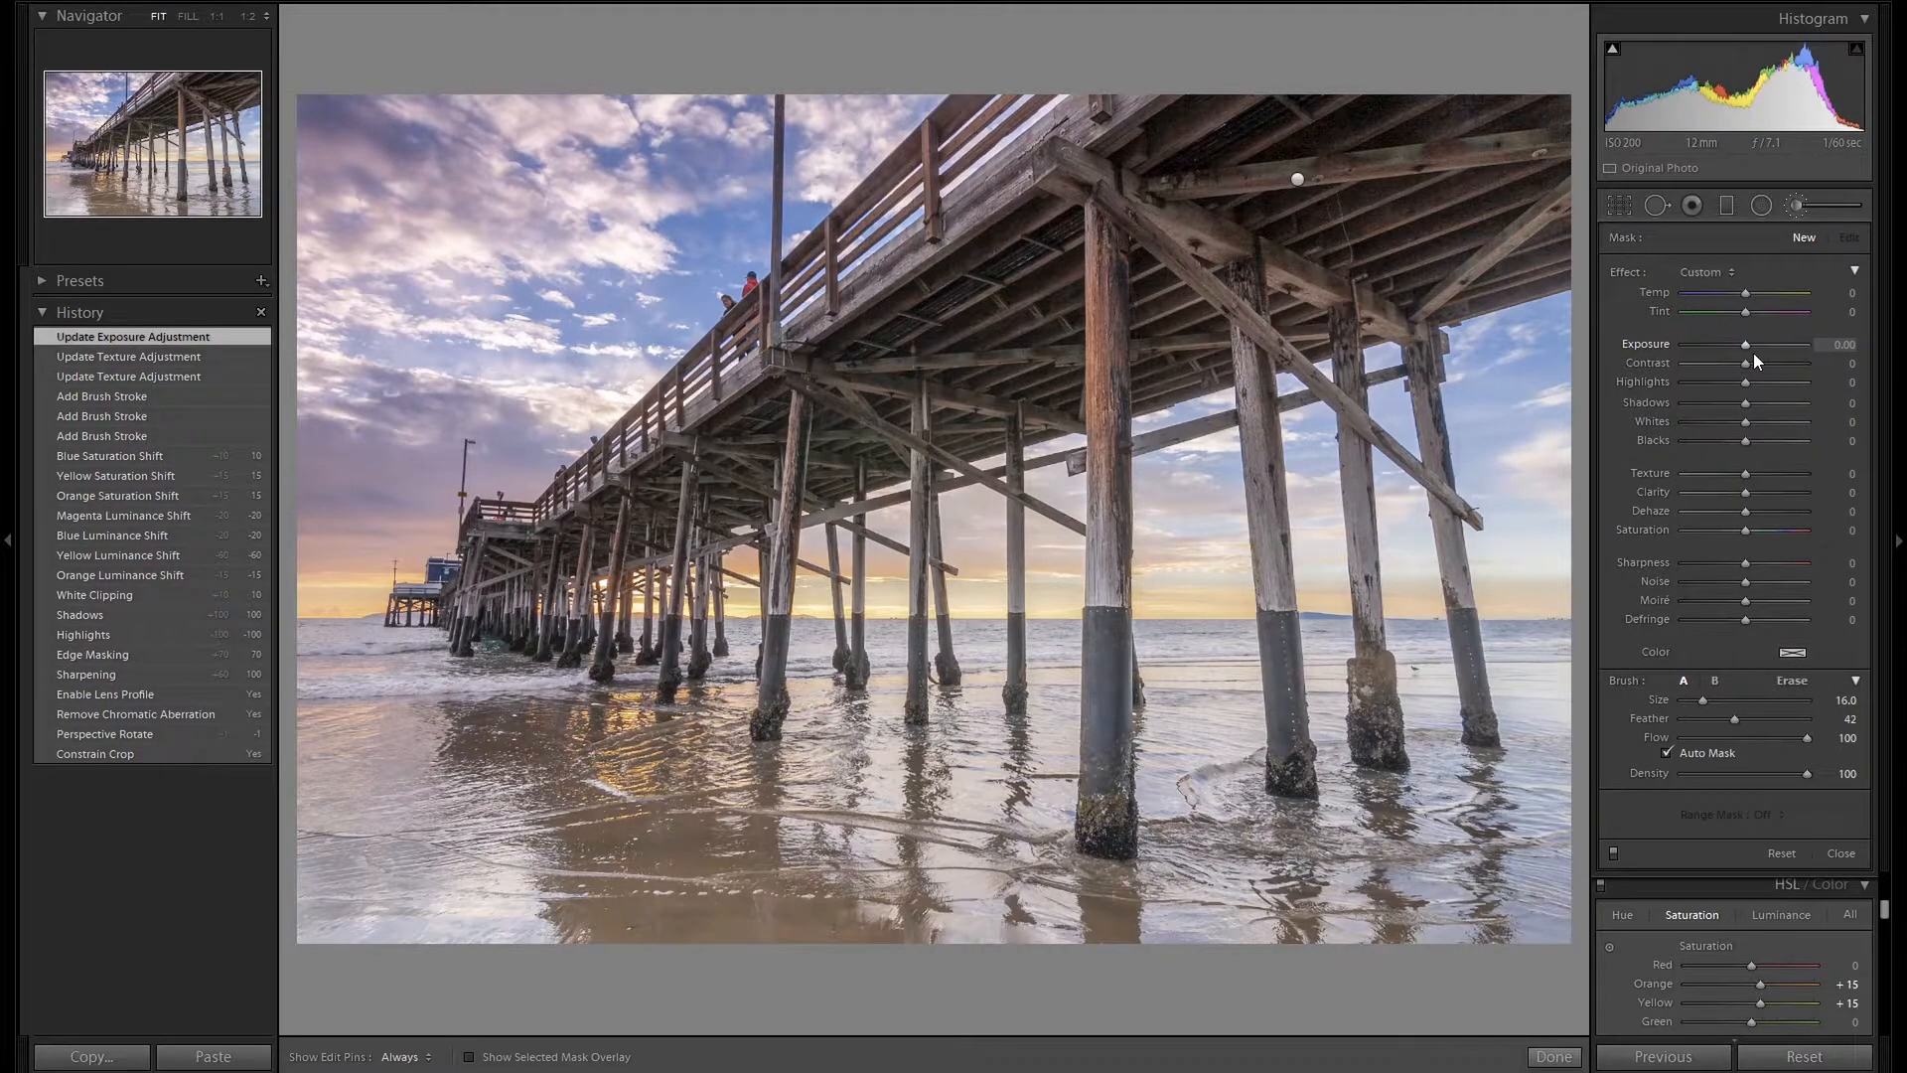
click(1798, 204)
Check the pier photo's composition with the crop overlay, then close the crop tool without changing the crop.
click(1621, 205)
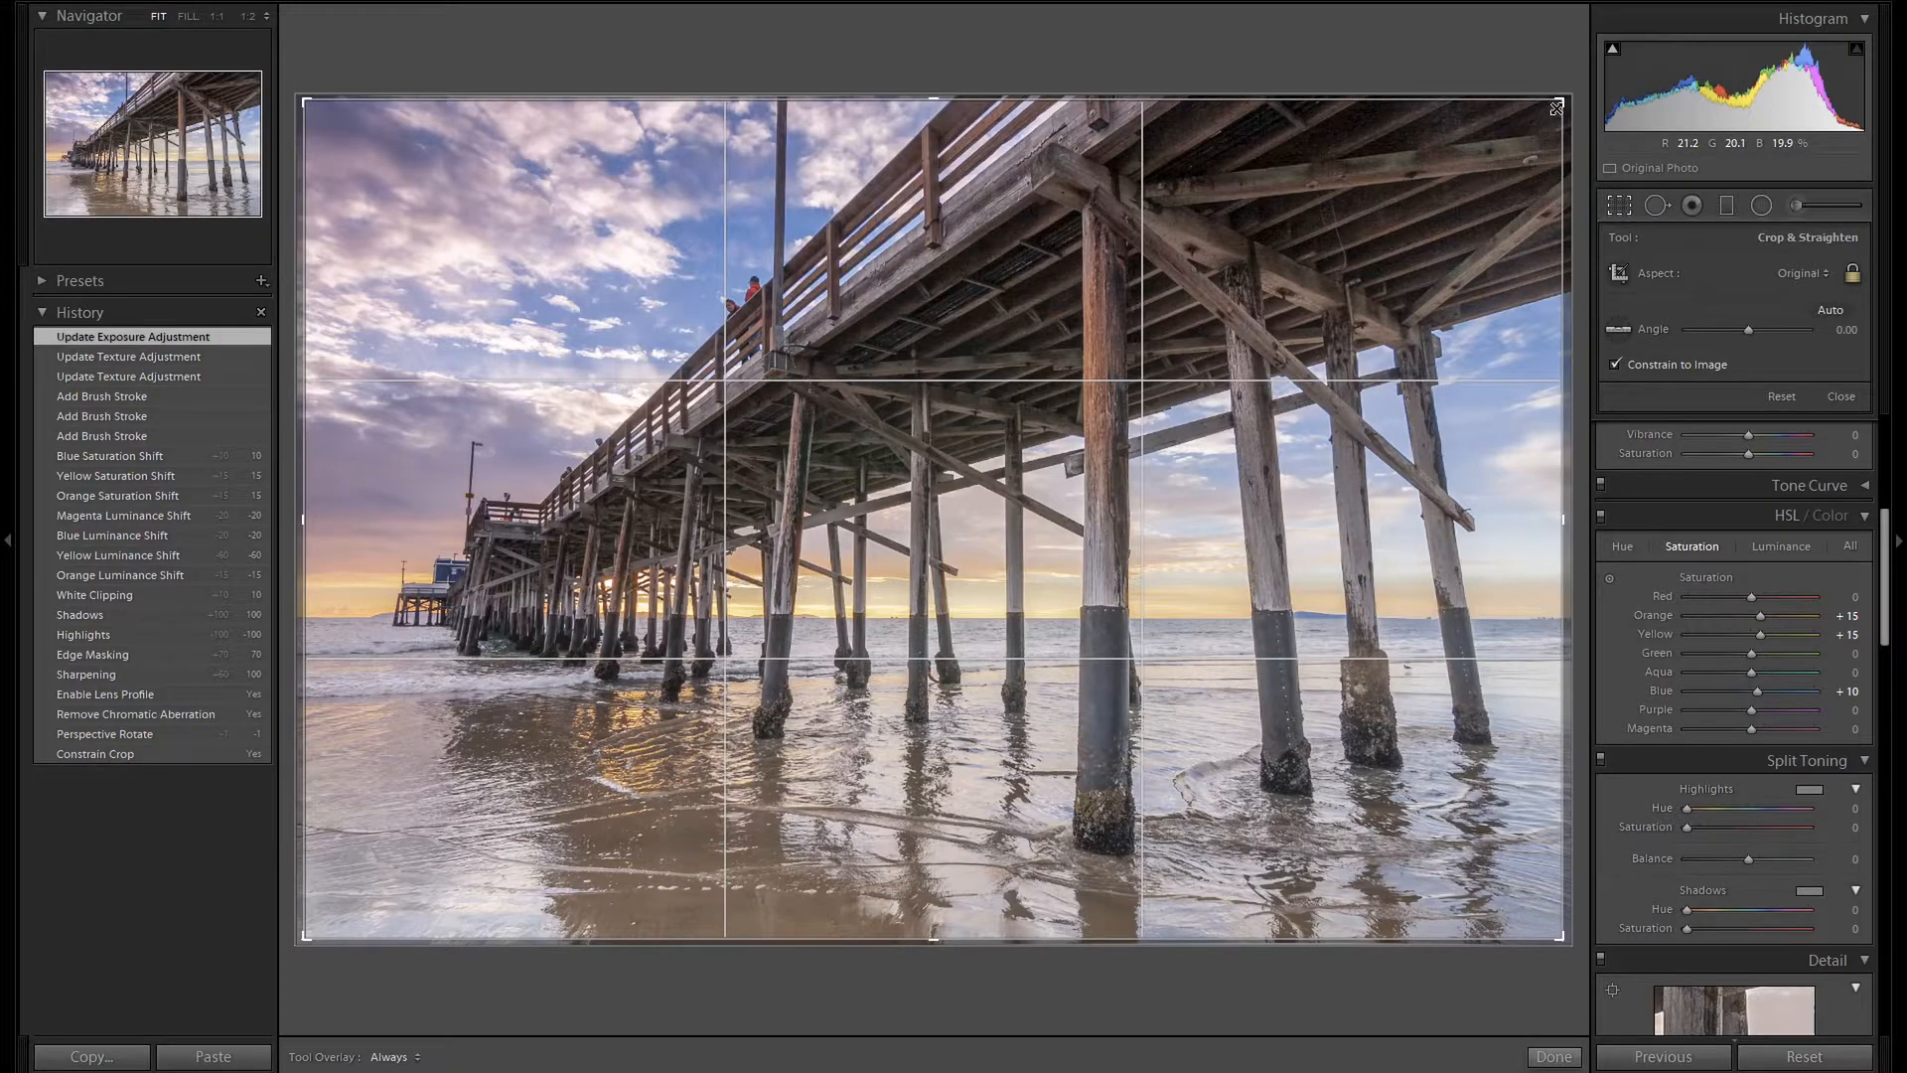
key(r)
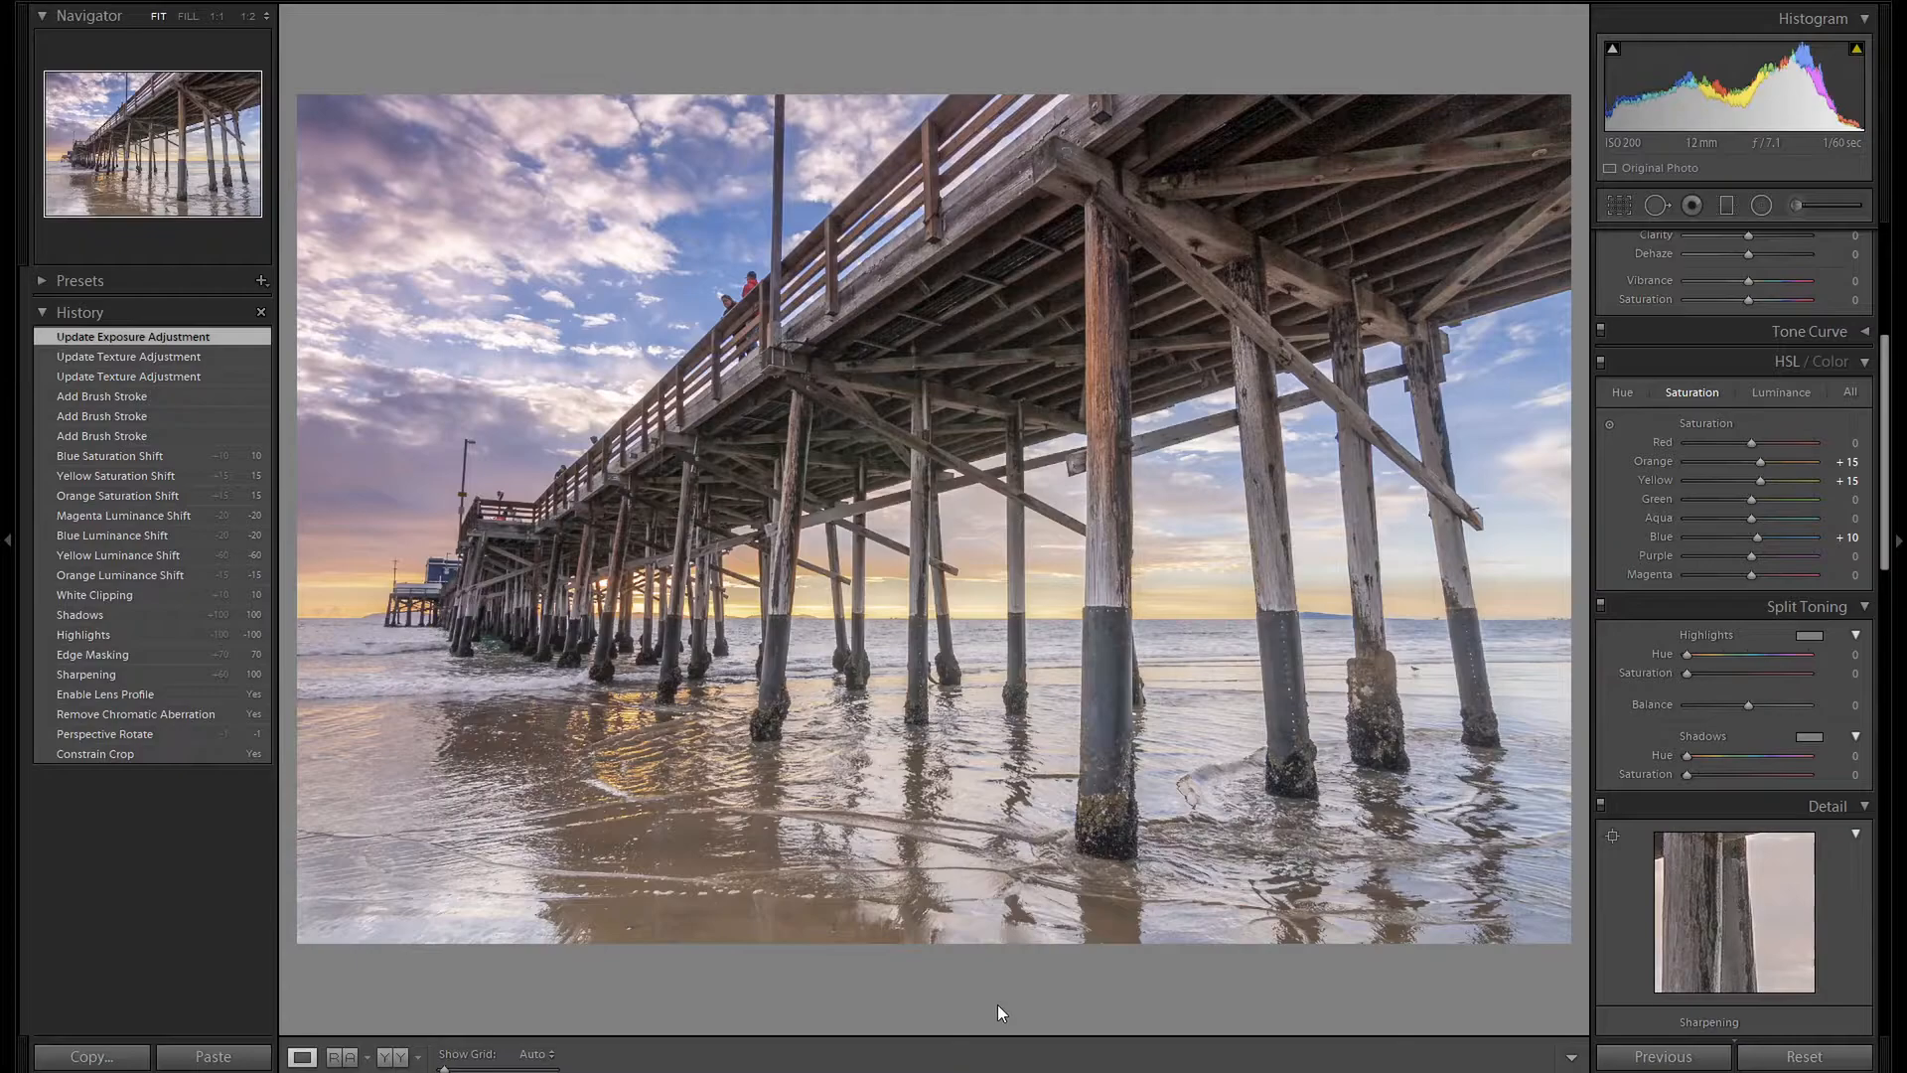
Copy the edited pier photo's settings without local adjustments, transform, spot removal and crop, and paste them onto IMG_1181.CR2.
click(123, 1058)
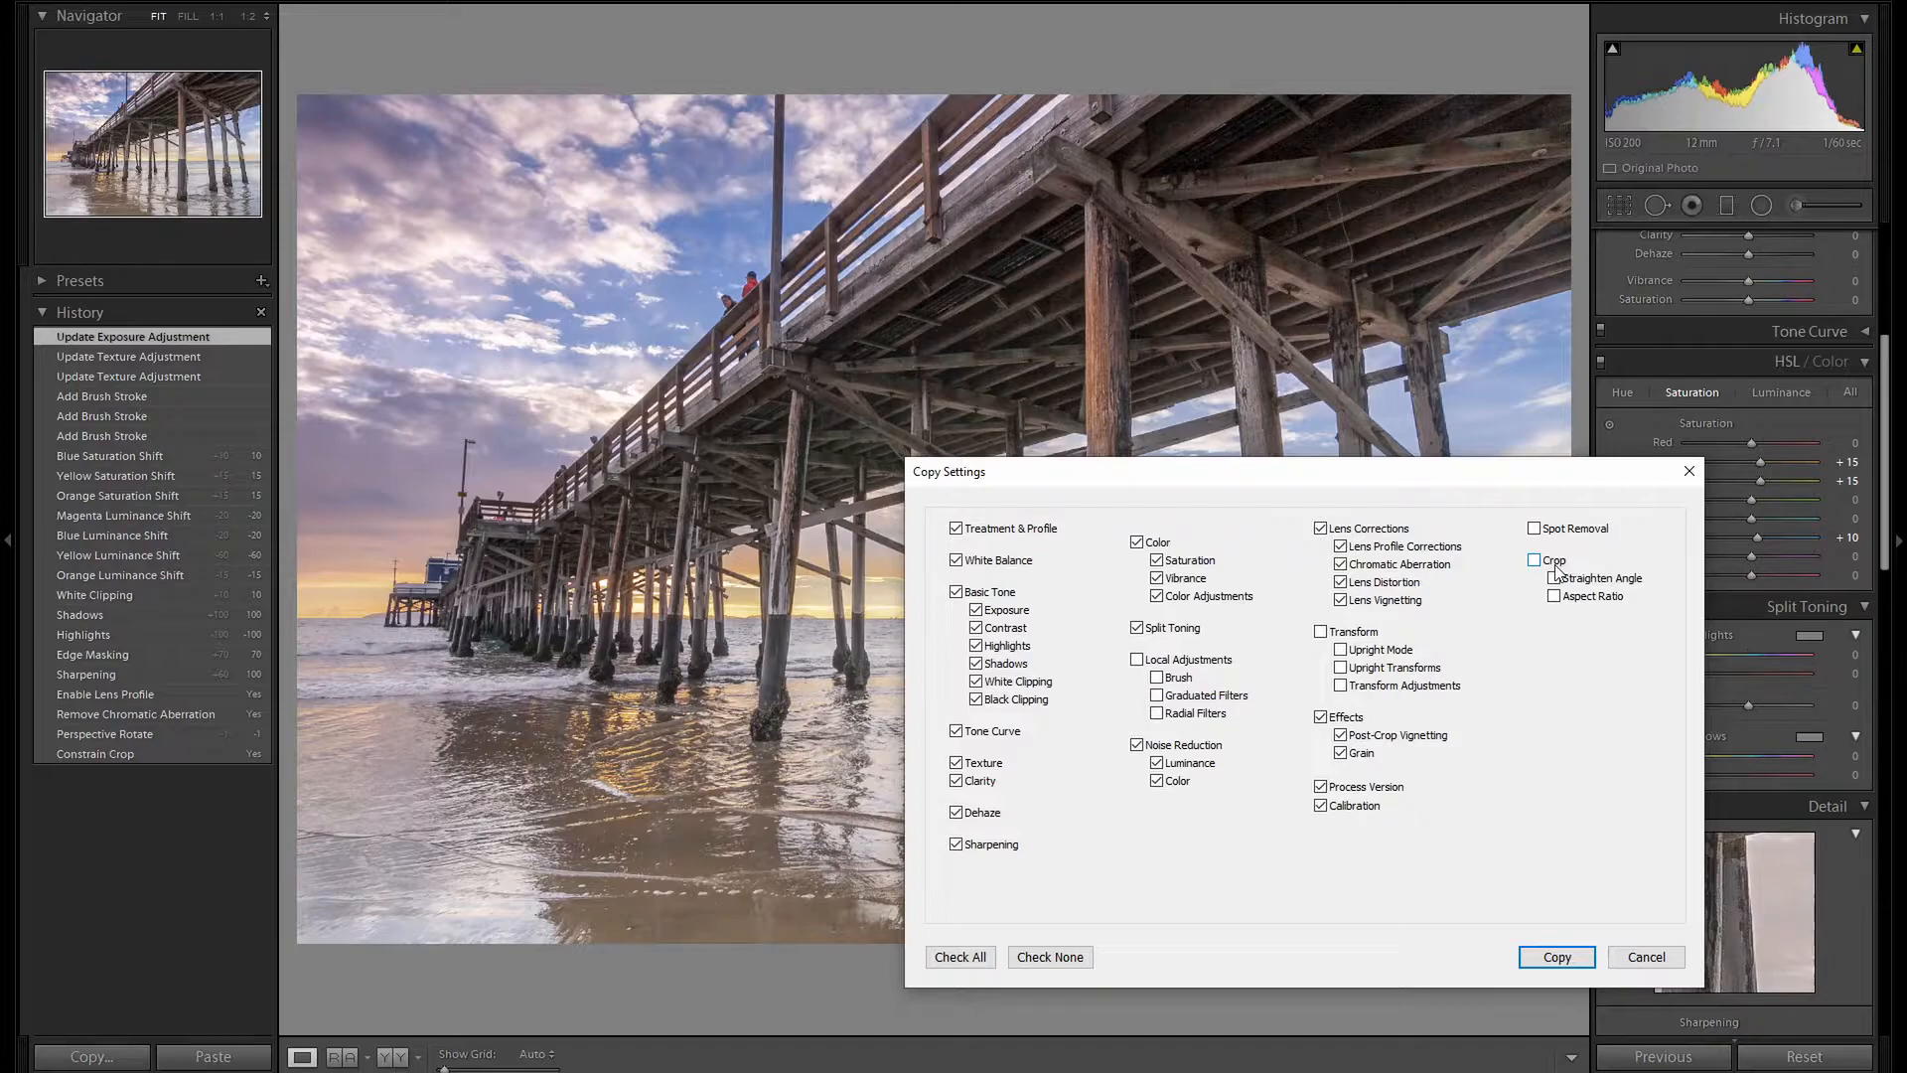
click(1580, 961)
click(979, 1069)
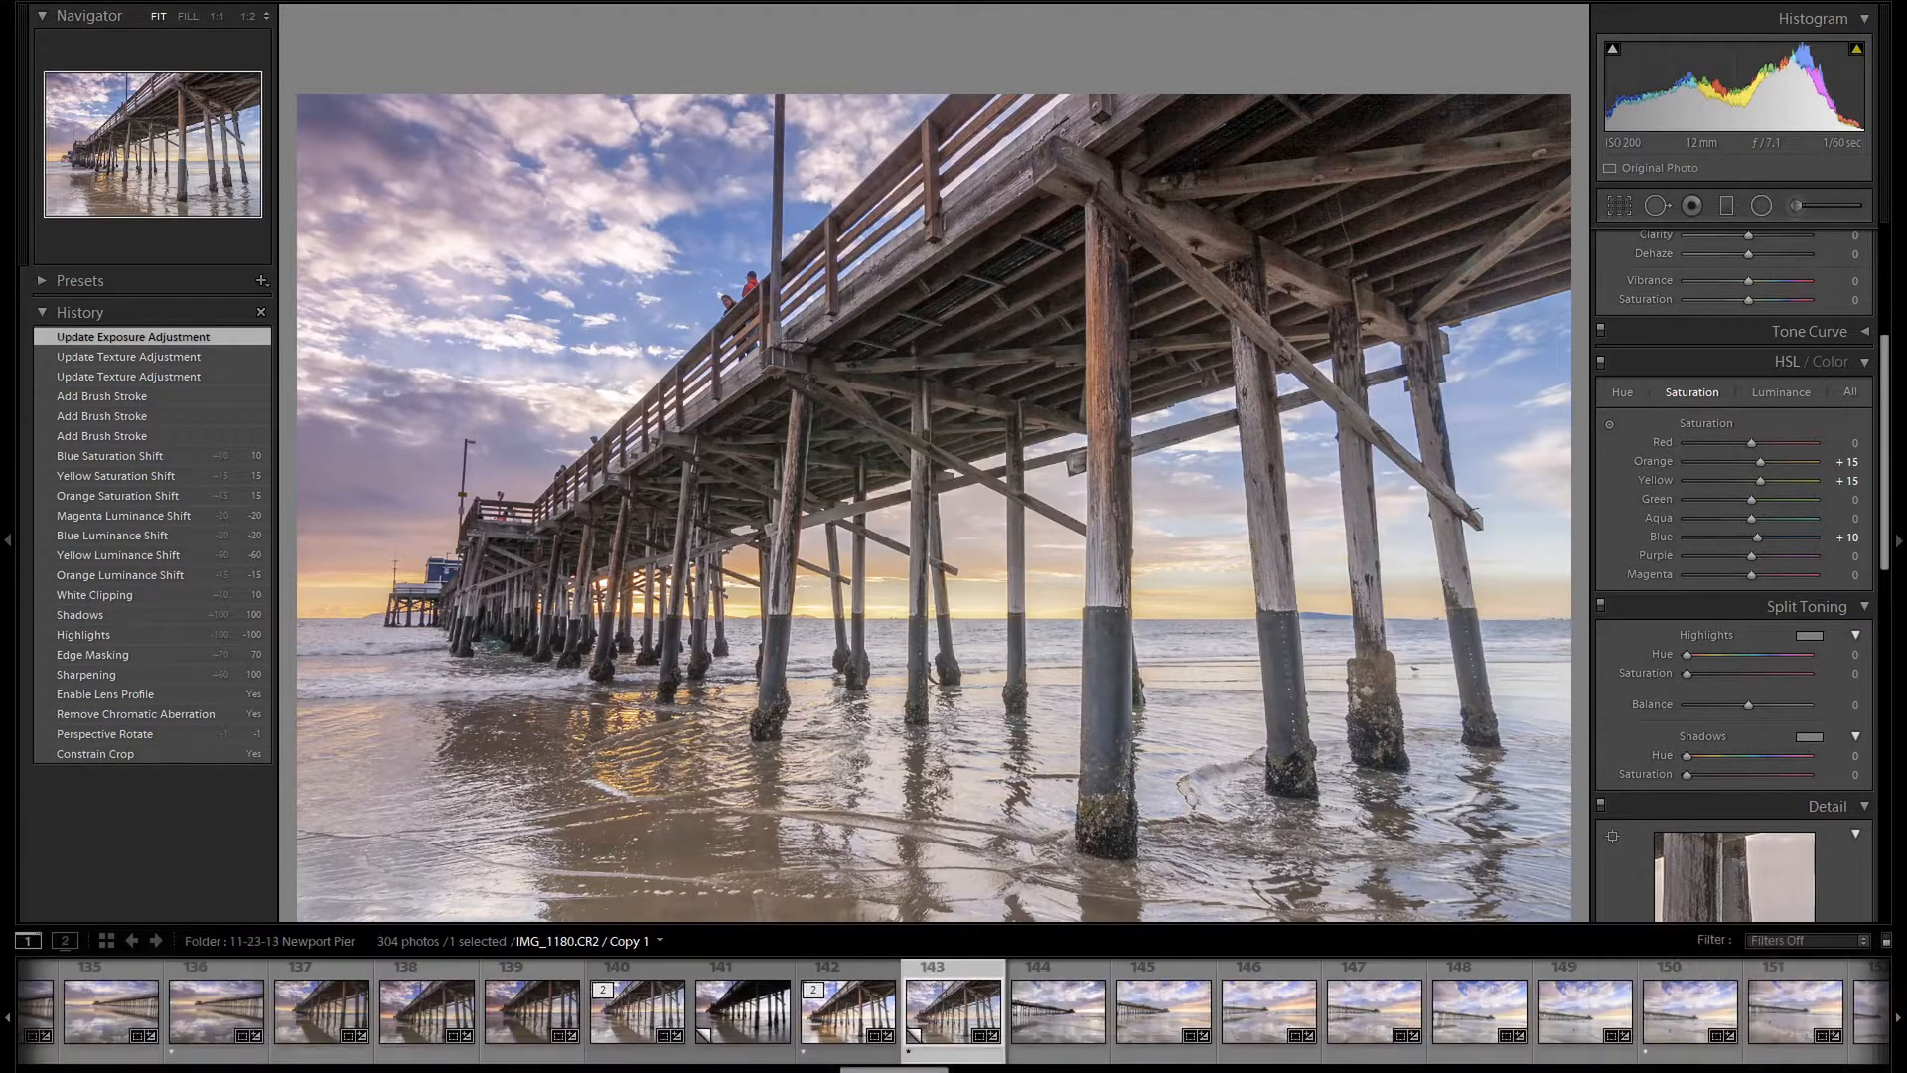
click(1049, 1015)
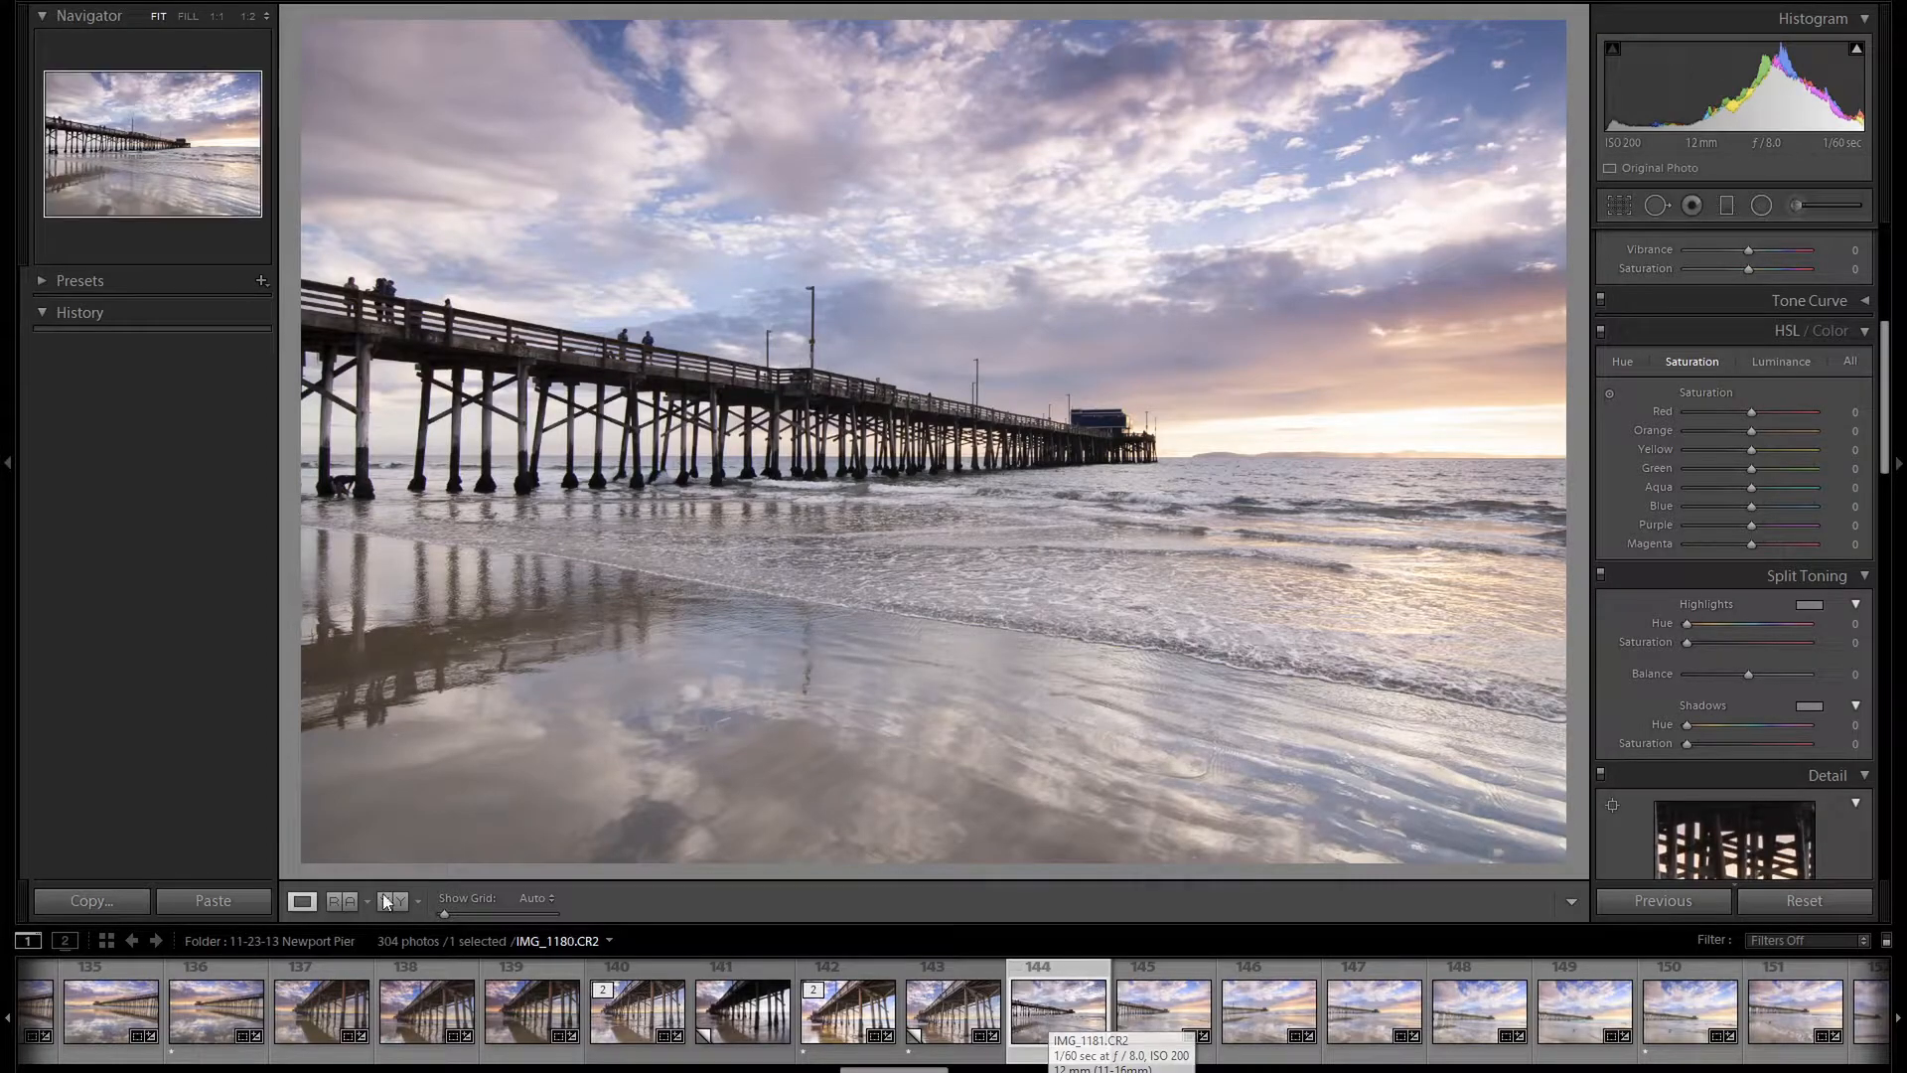
click(208, 901)
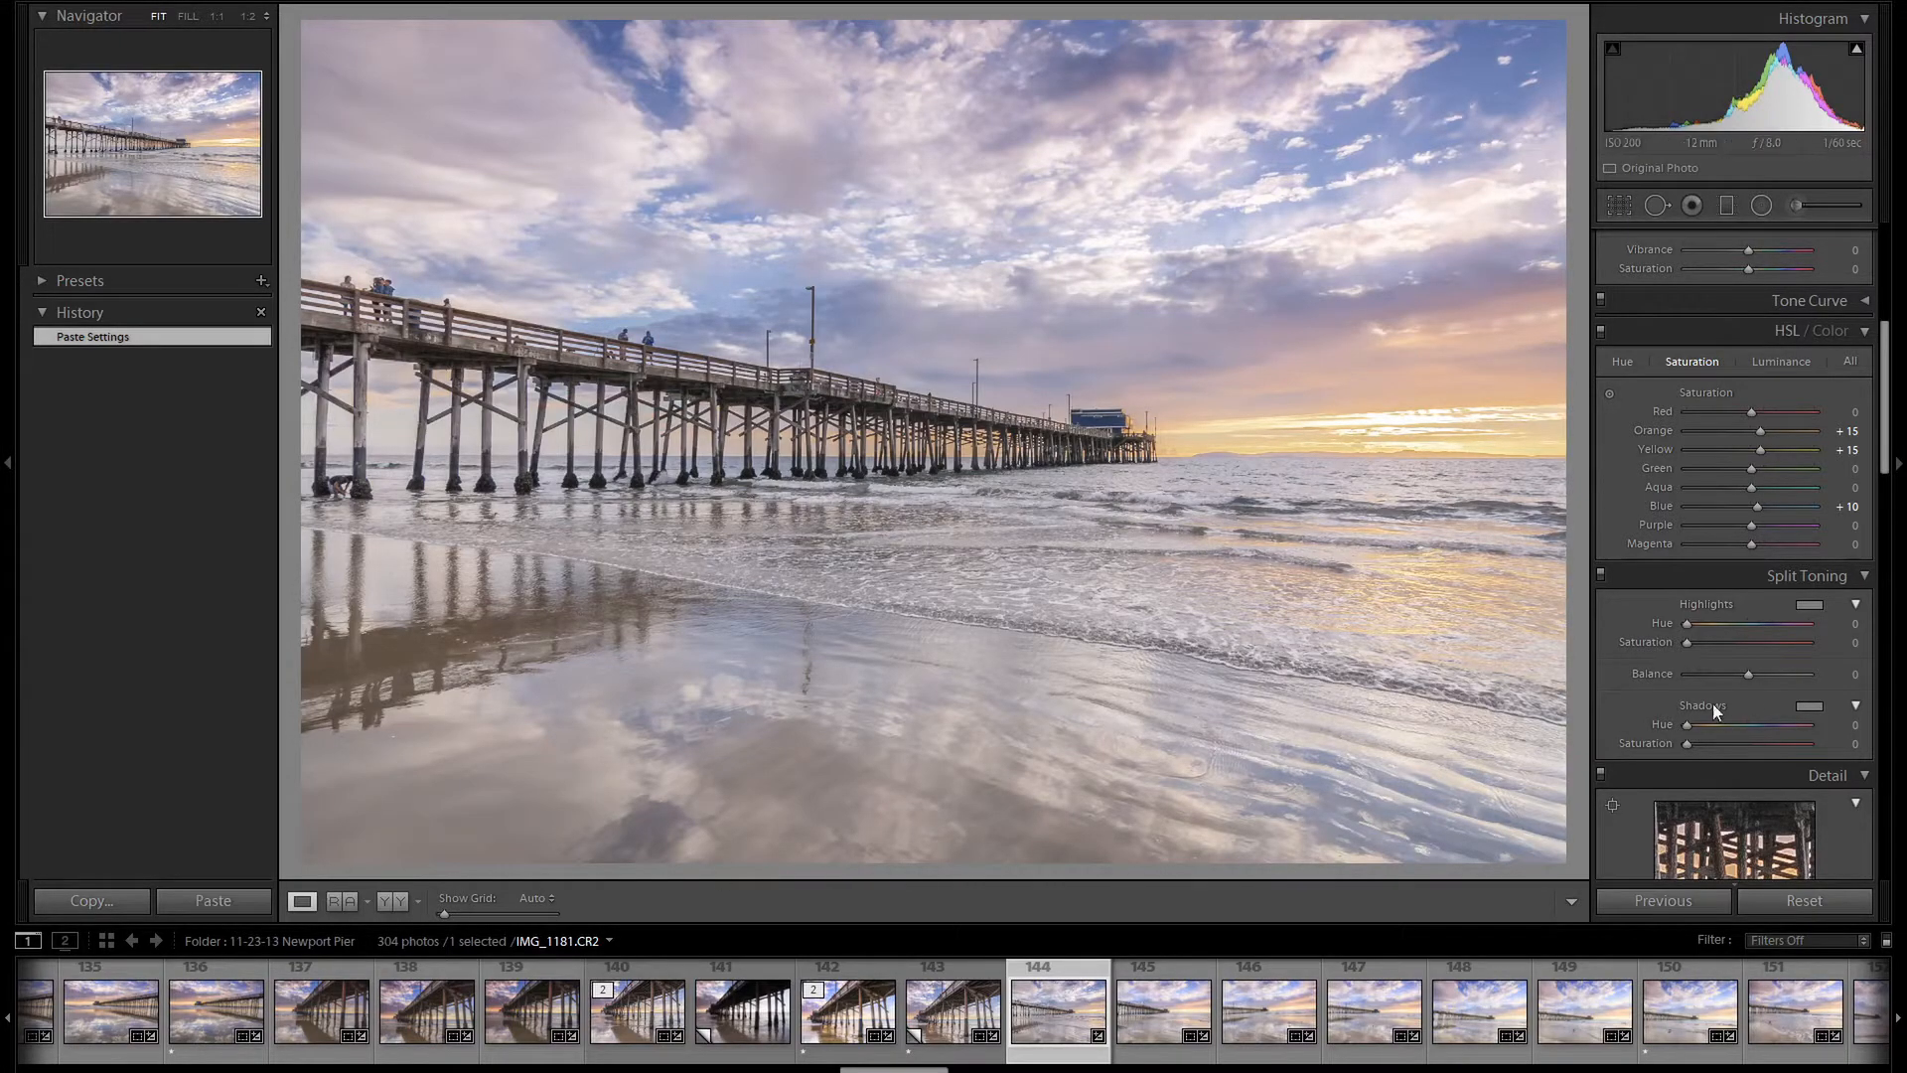
Reduce the Shadows of IMG_1181.CR2 to +90.
scroll(1828, 735, up, 4)
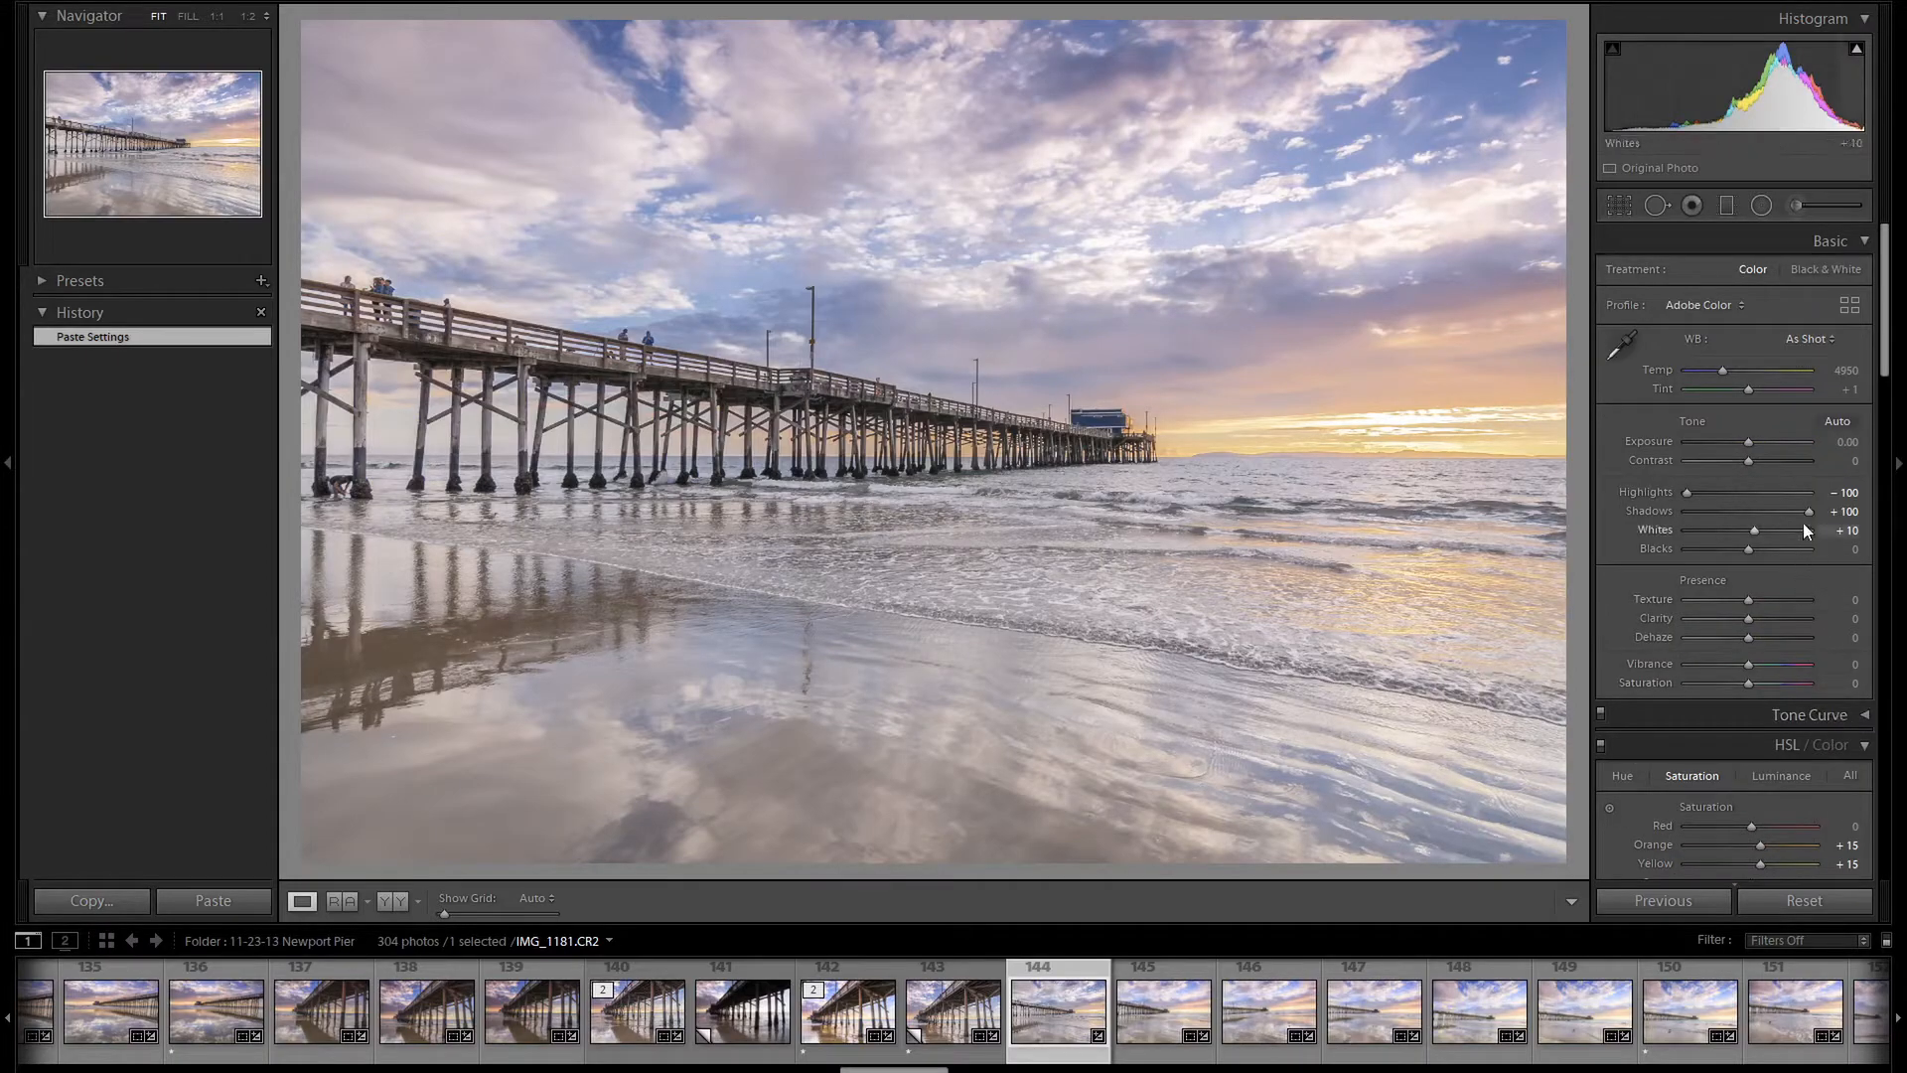
key(Down)
key(Down)
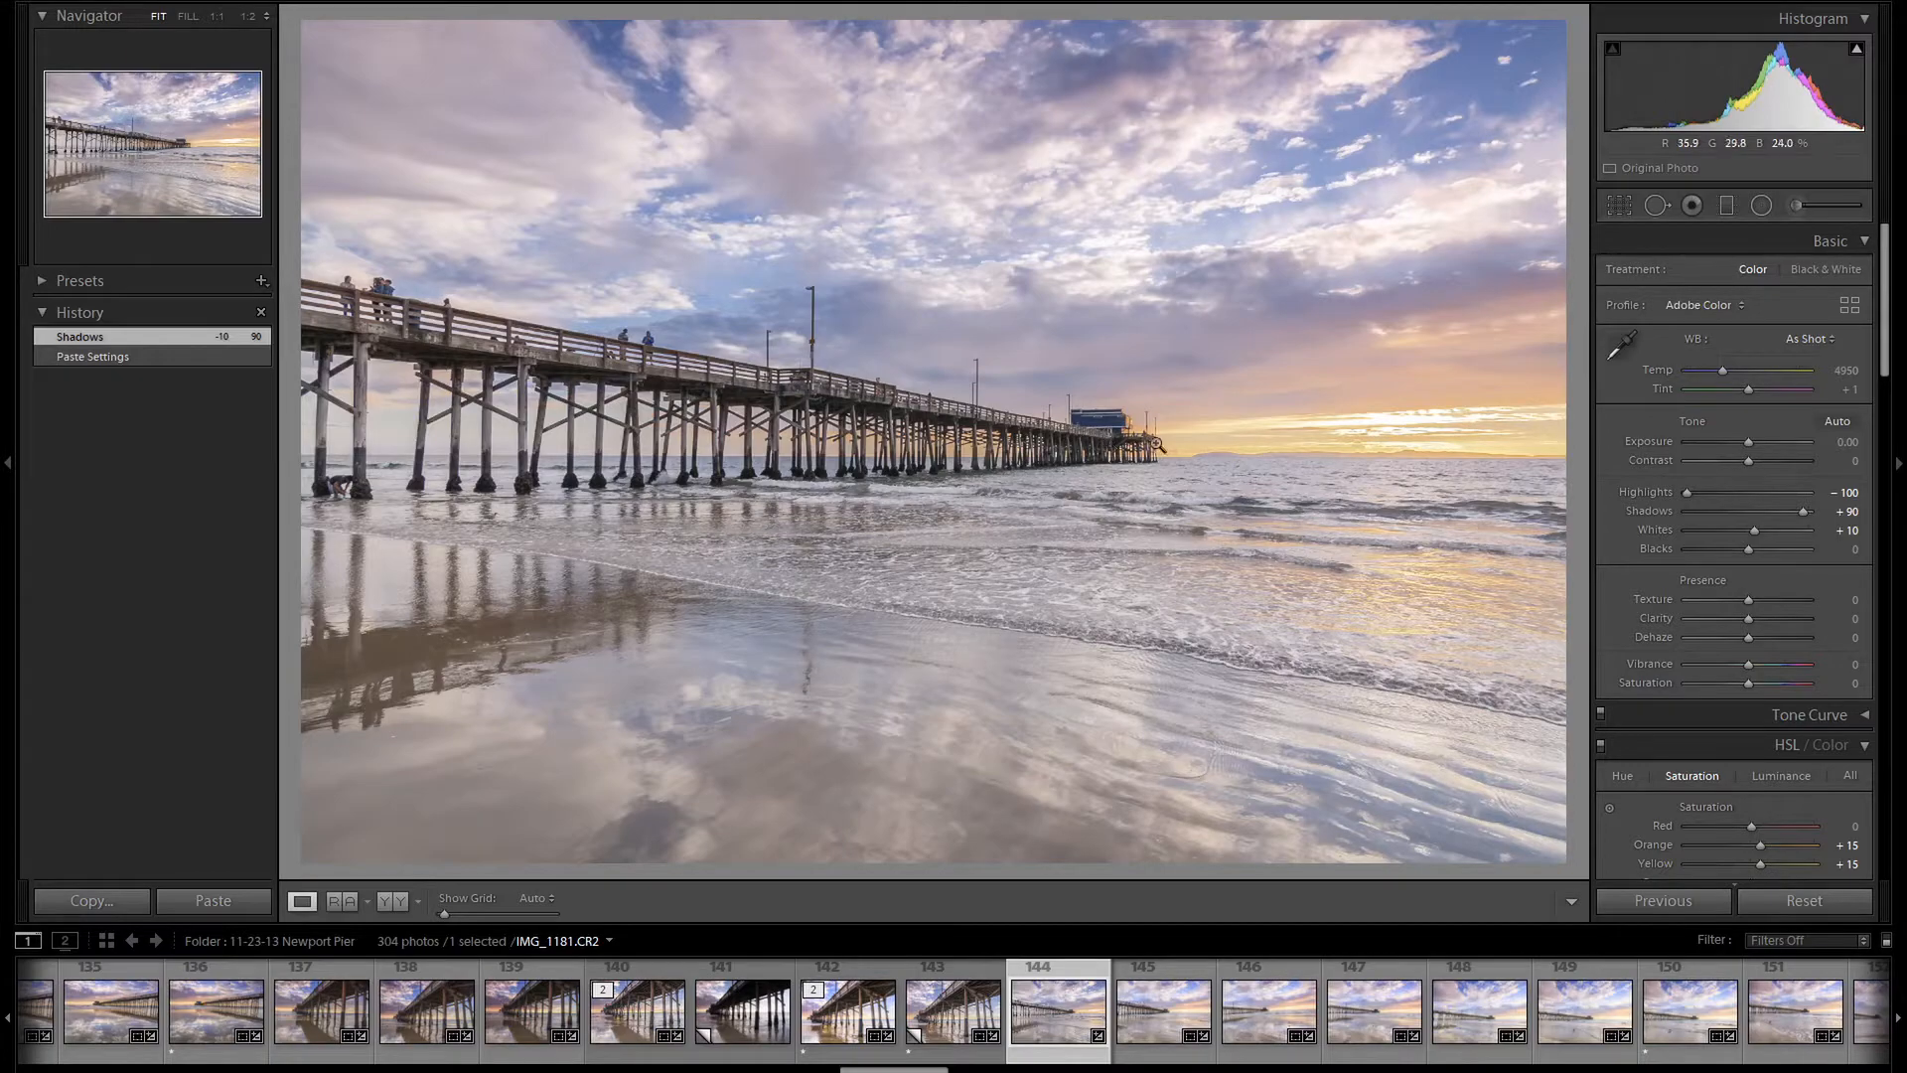
Level the horizon of IMG_1181.CR2 at 1:1 magnification by setting the Transform Rotate value to -0.1, and return to the full view.
click(1258, 465)
scroll(1832, 610, down, 3)
scroll(1834, 608, down, 10)
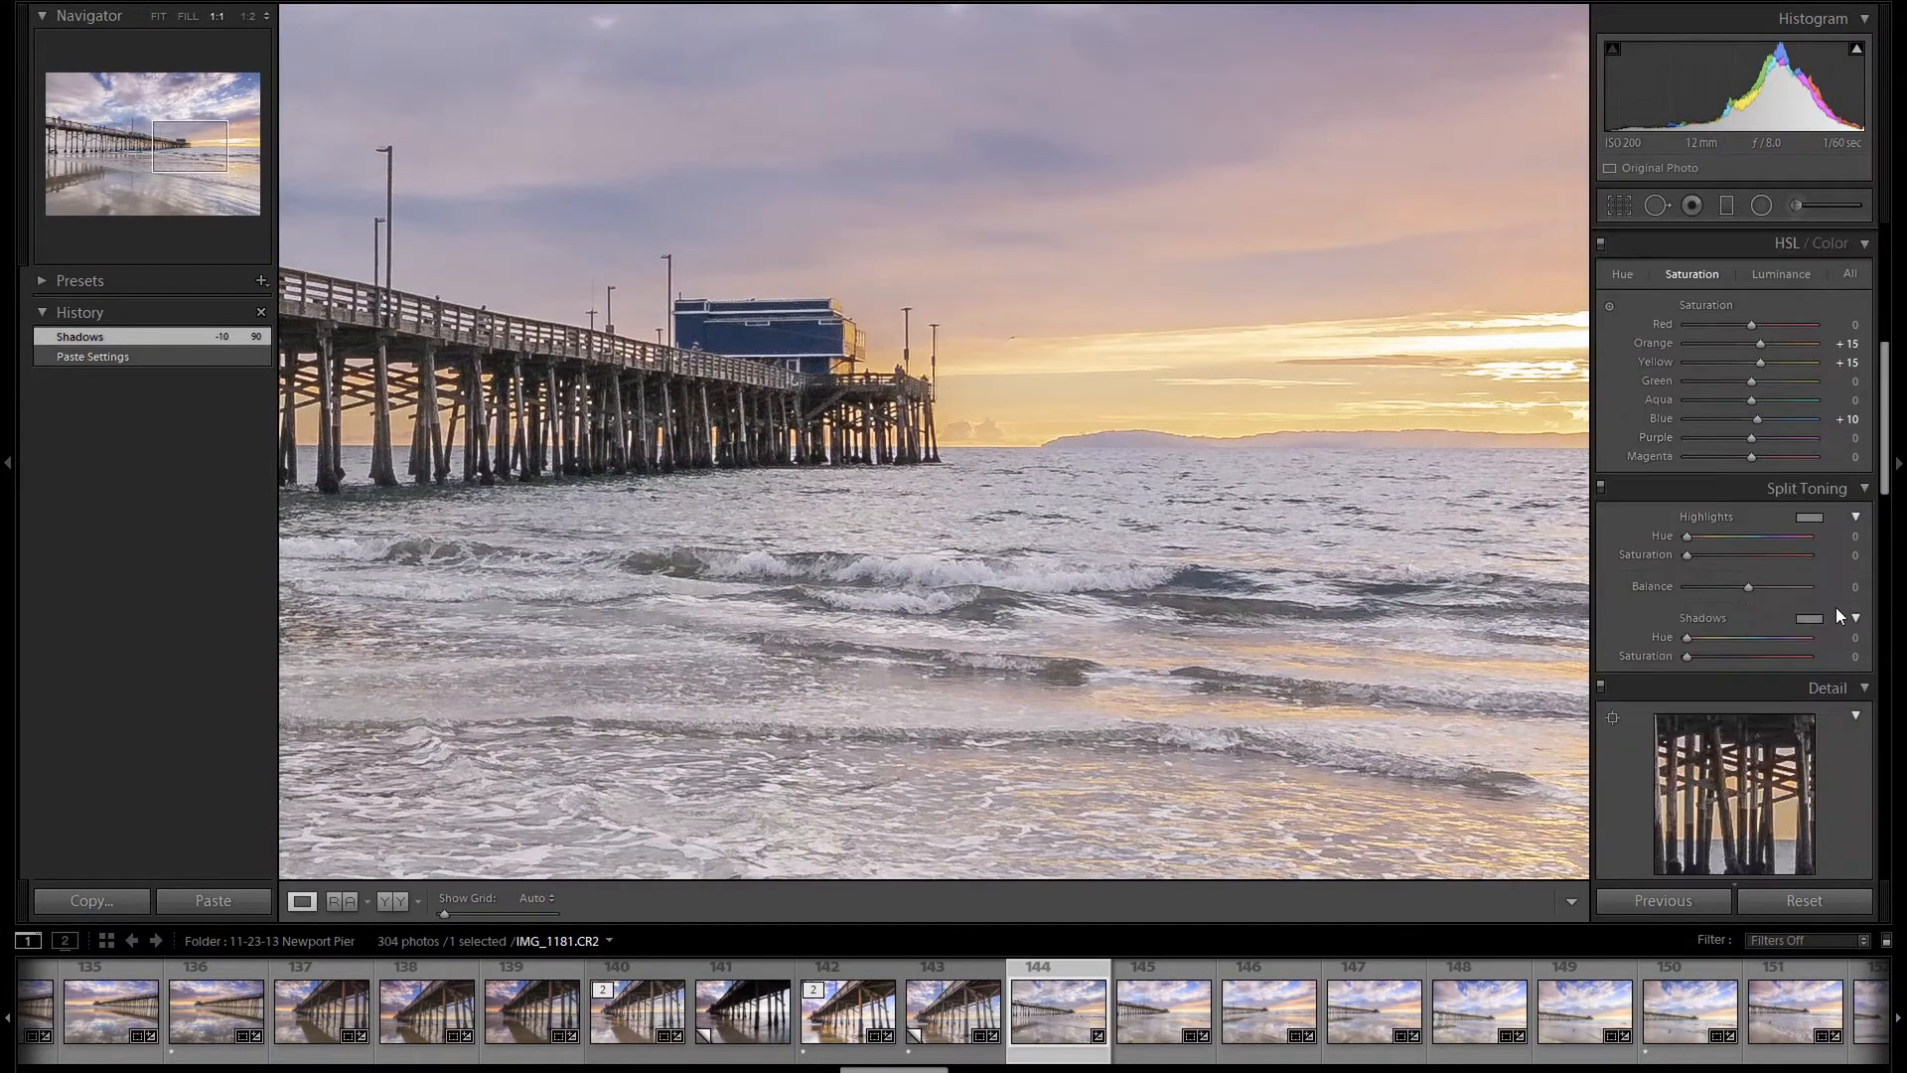
scroll(1839, 610, down, 6)
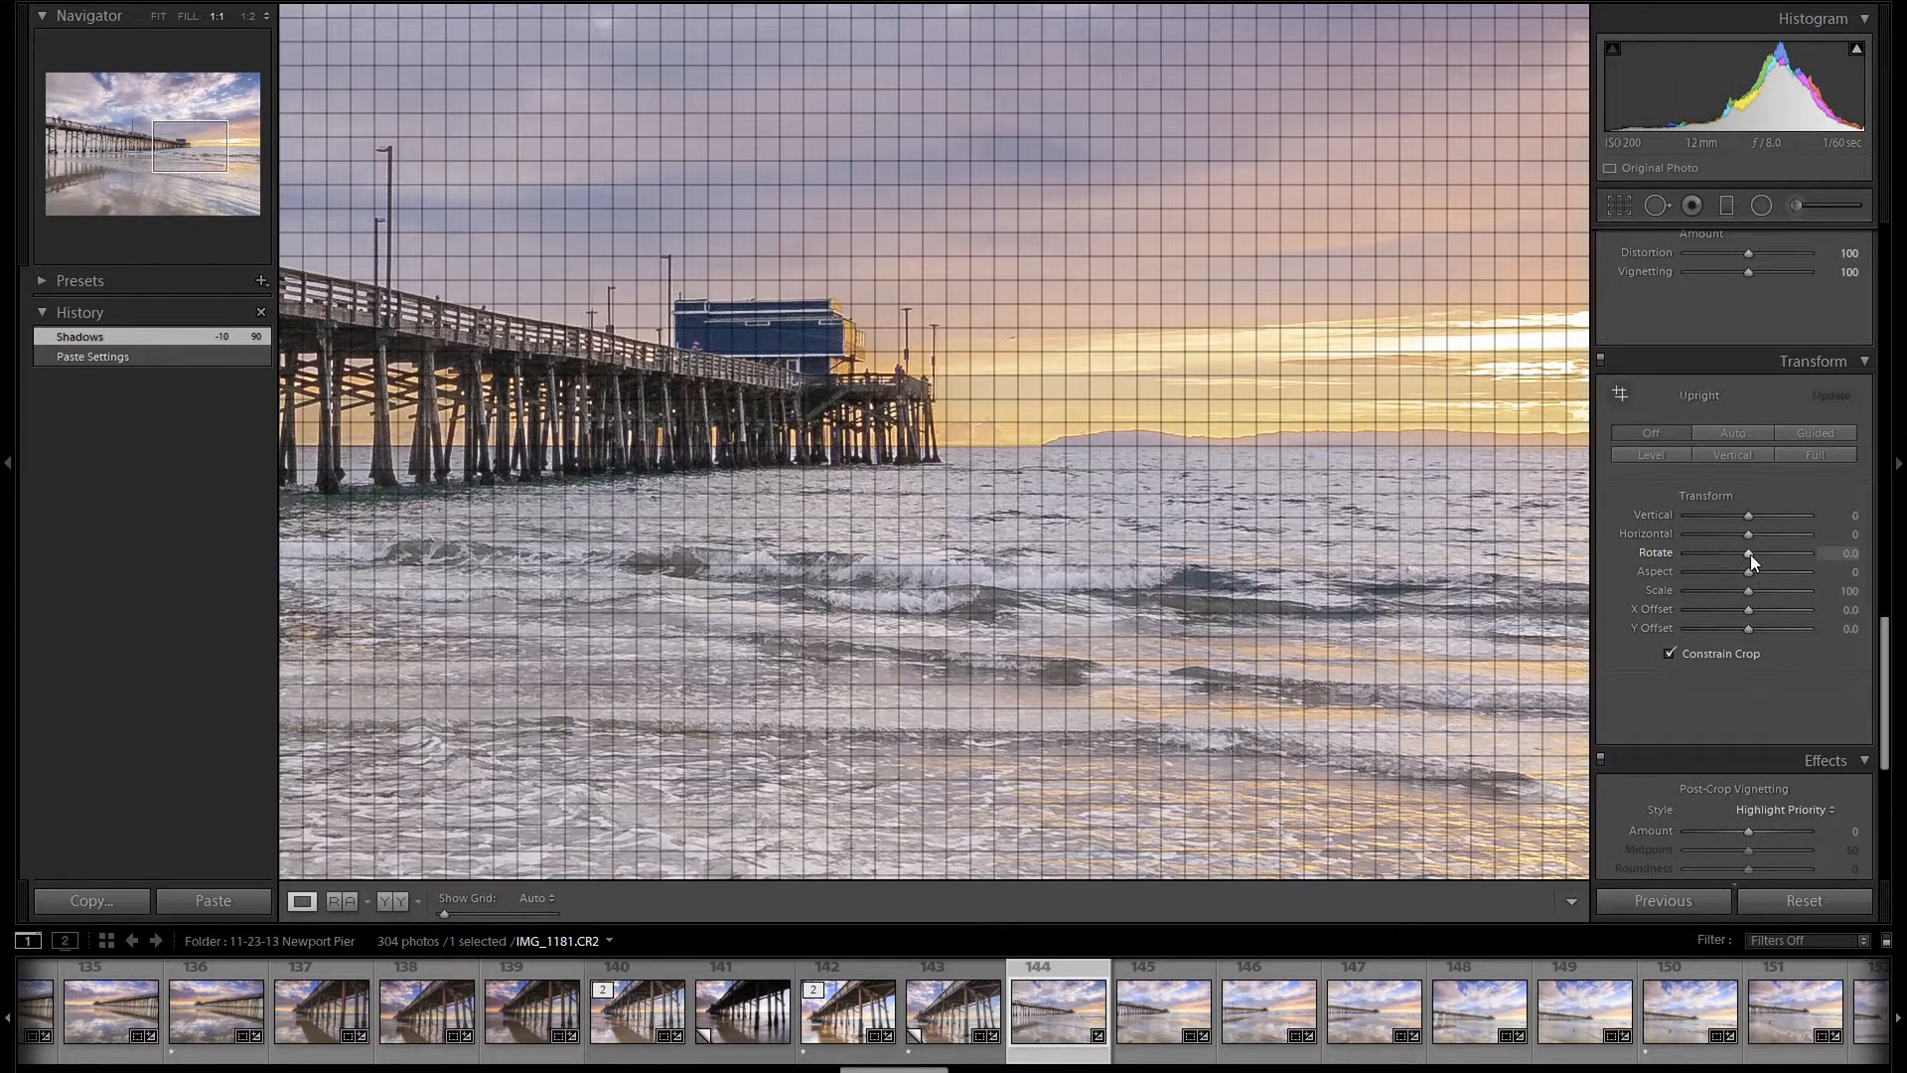
key(Down)
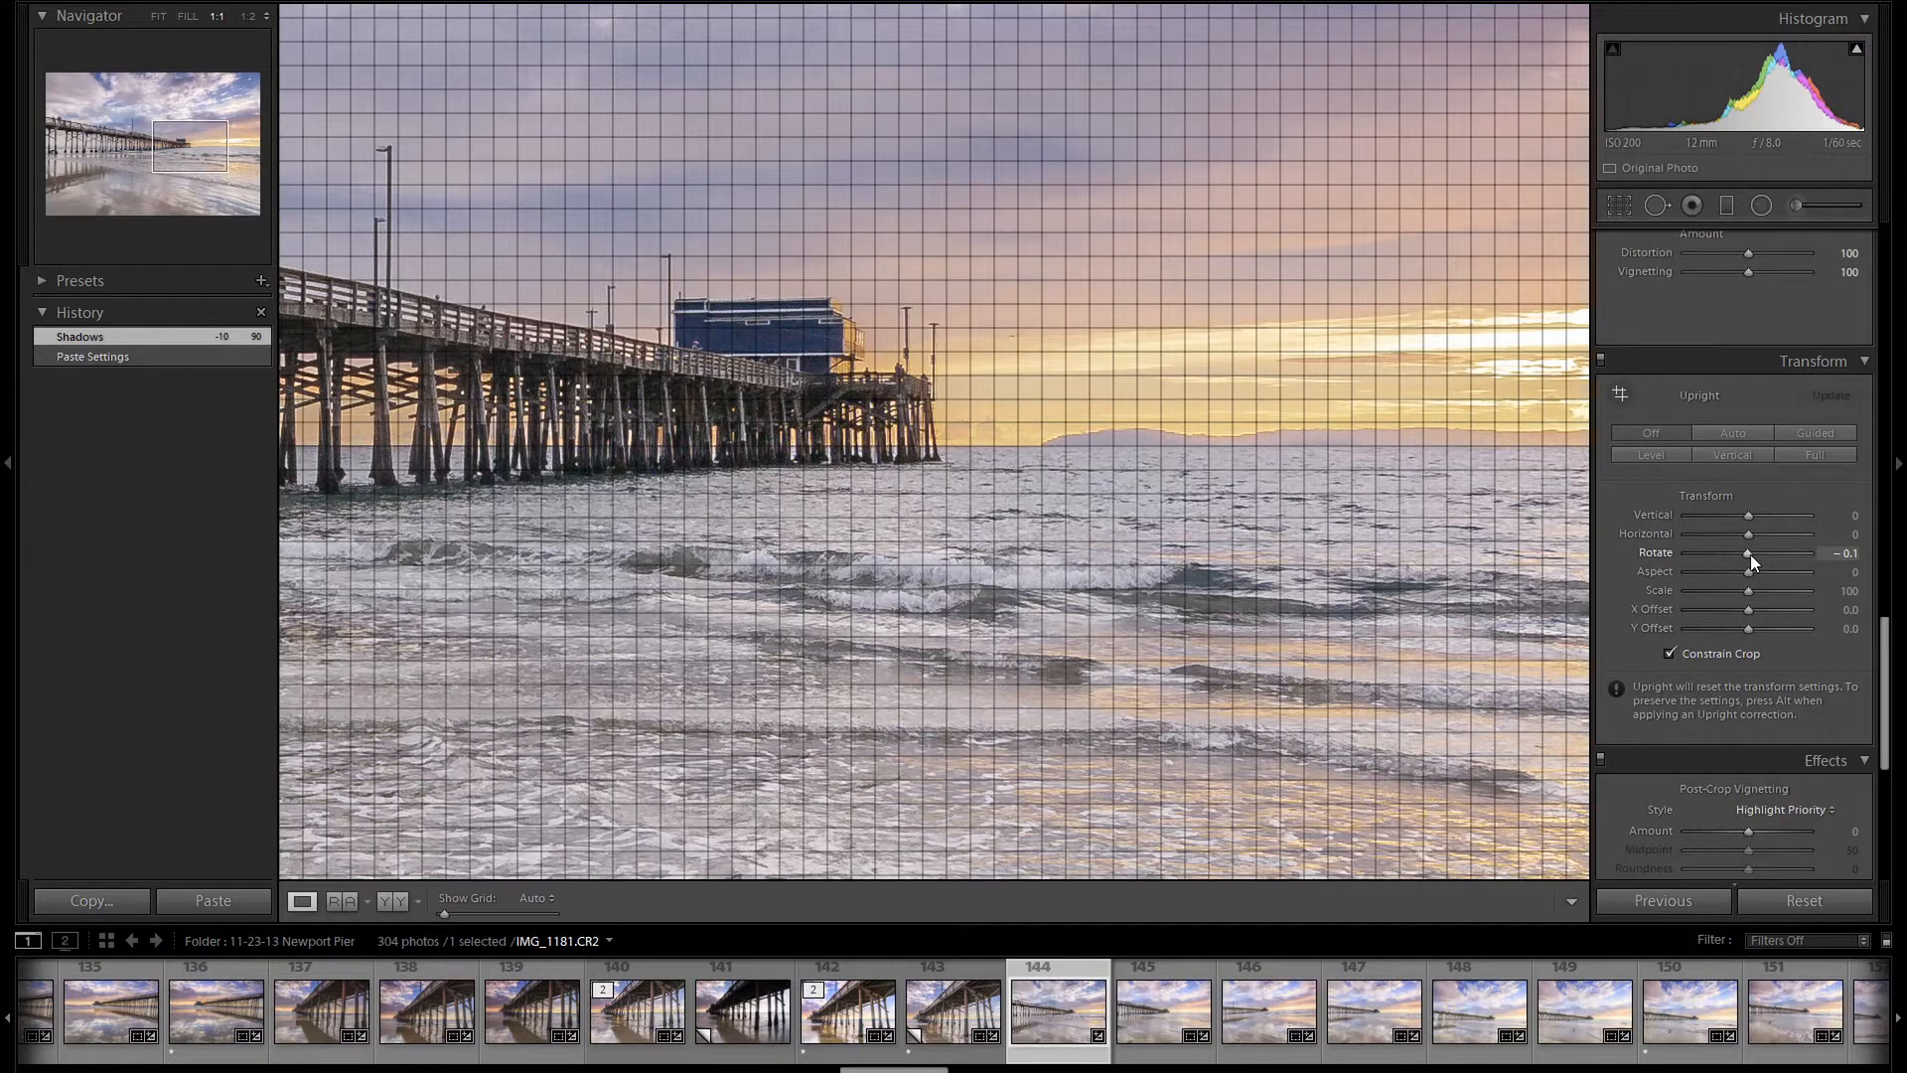
click(1386, 504)
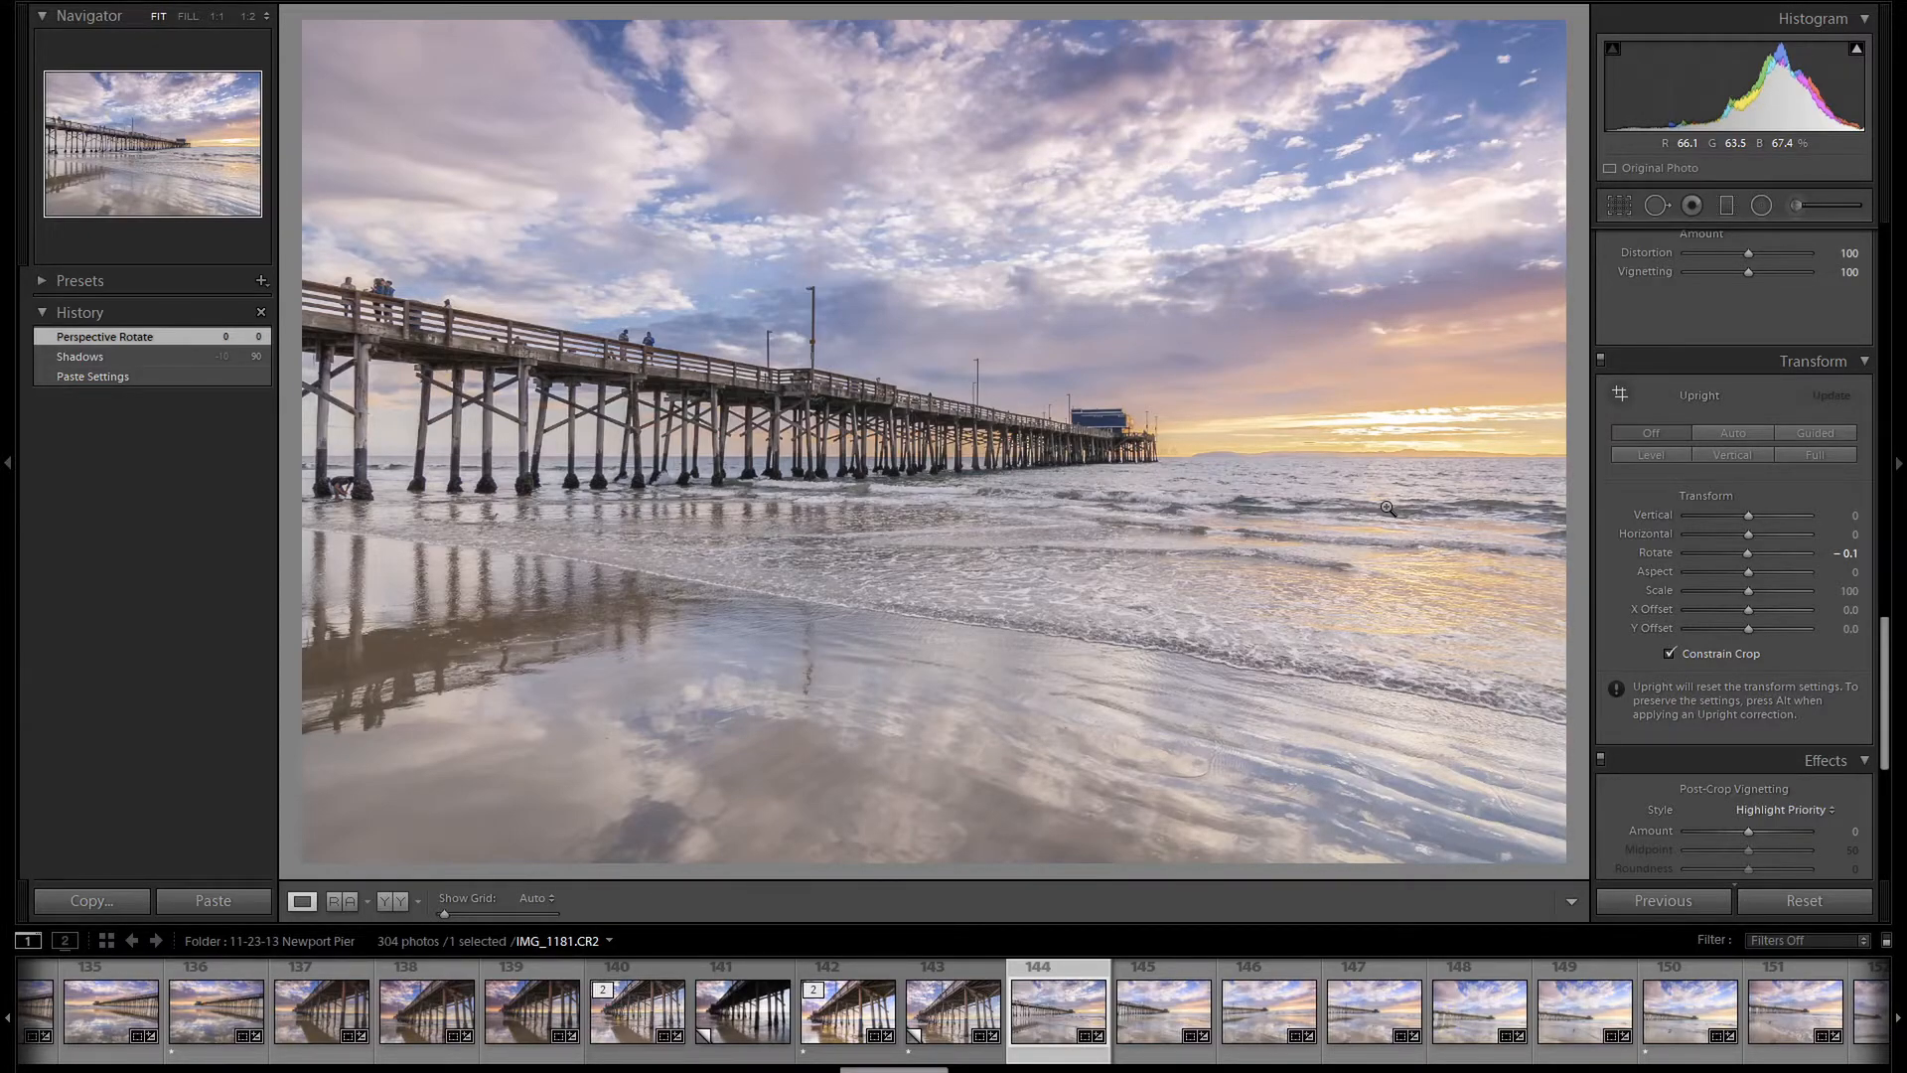
From the edited pier photo, select photos 142 through 150 and synchronize its settings, excluding local adjustments, transform, spot removal and crop.
key(Left)
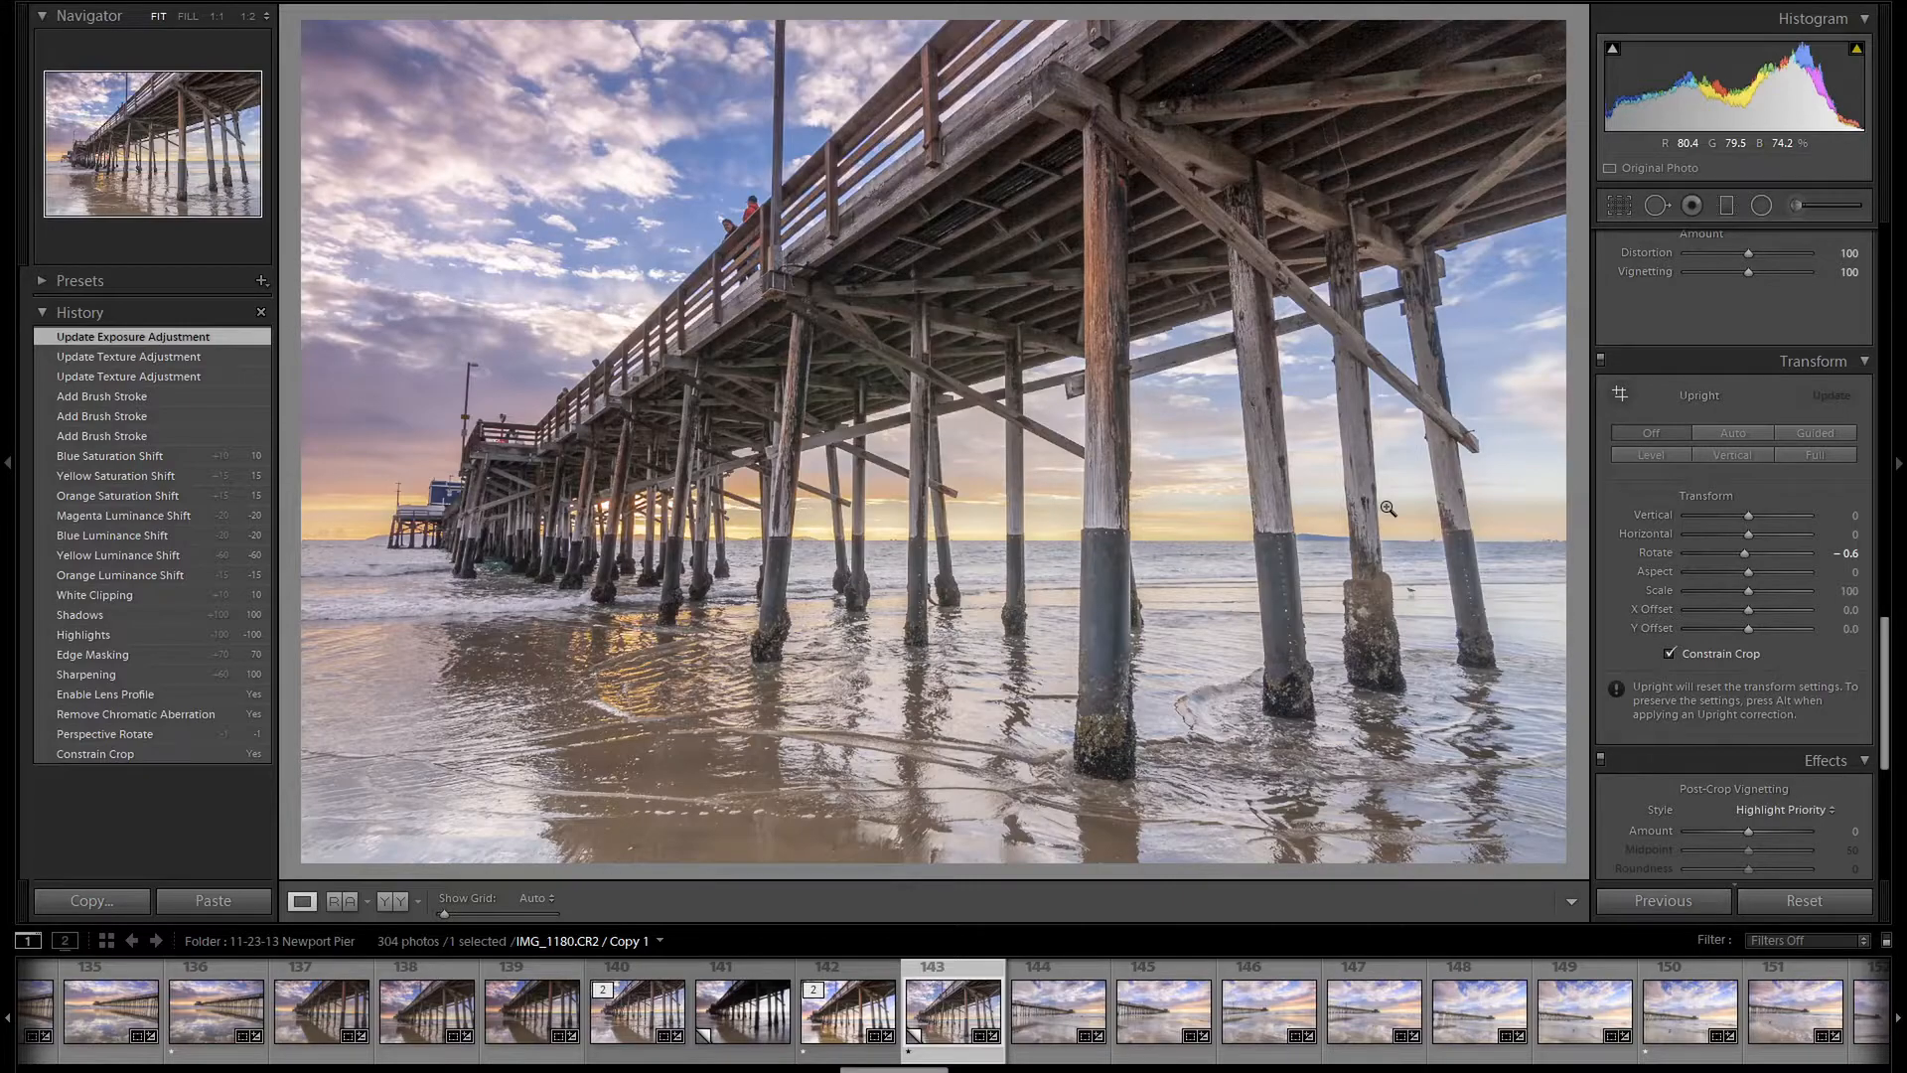
key(Left)
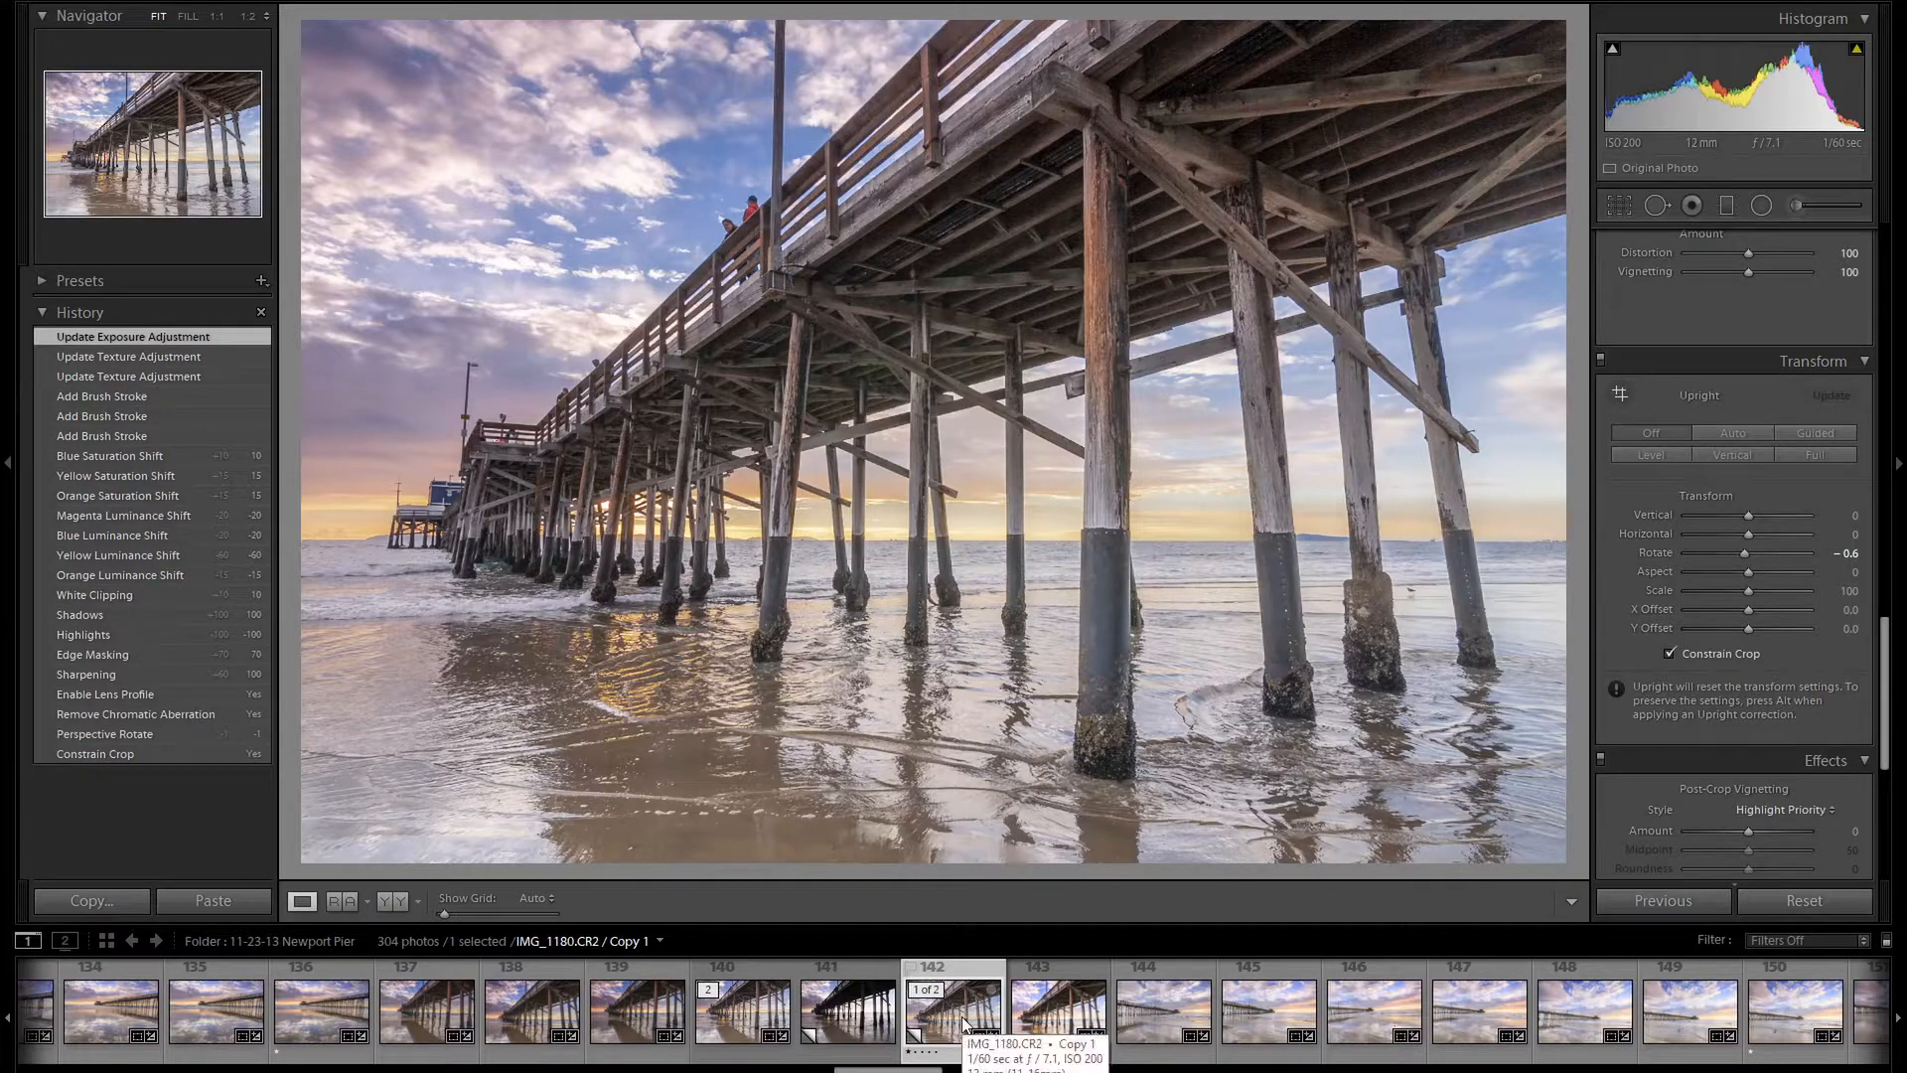
shift+click(1785, 1013)
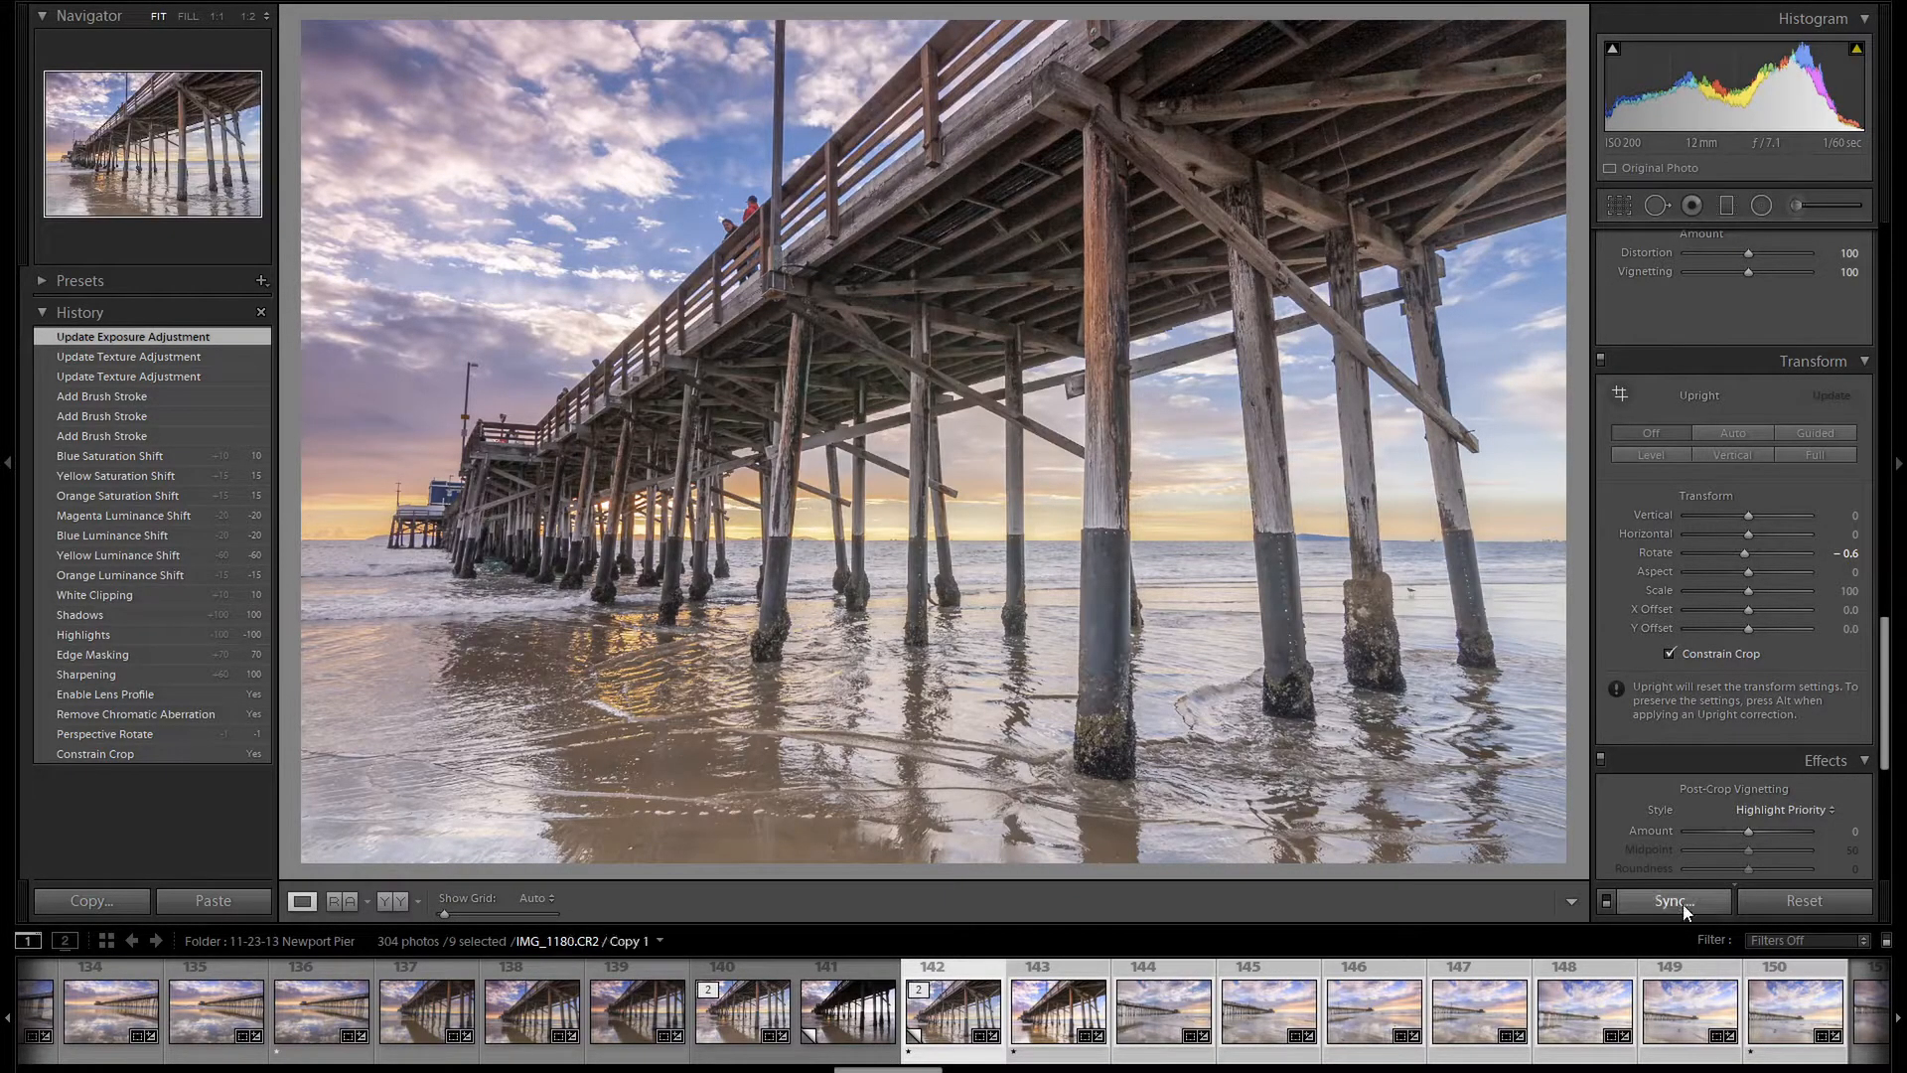
click(1683, 904)
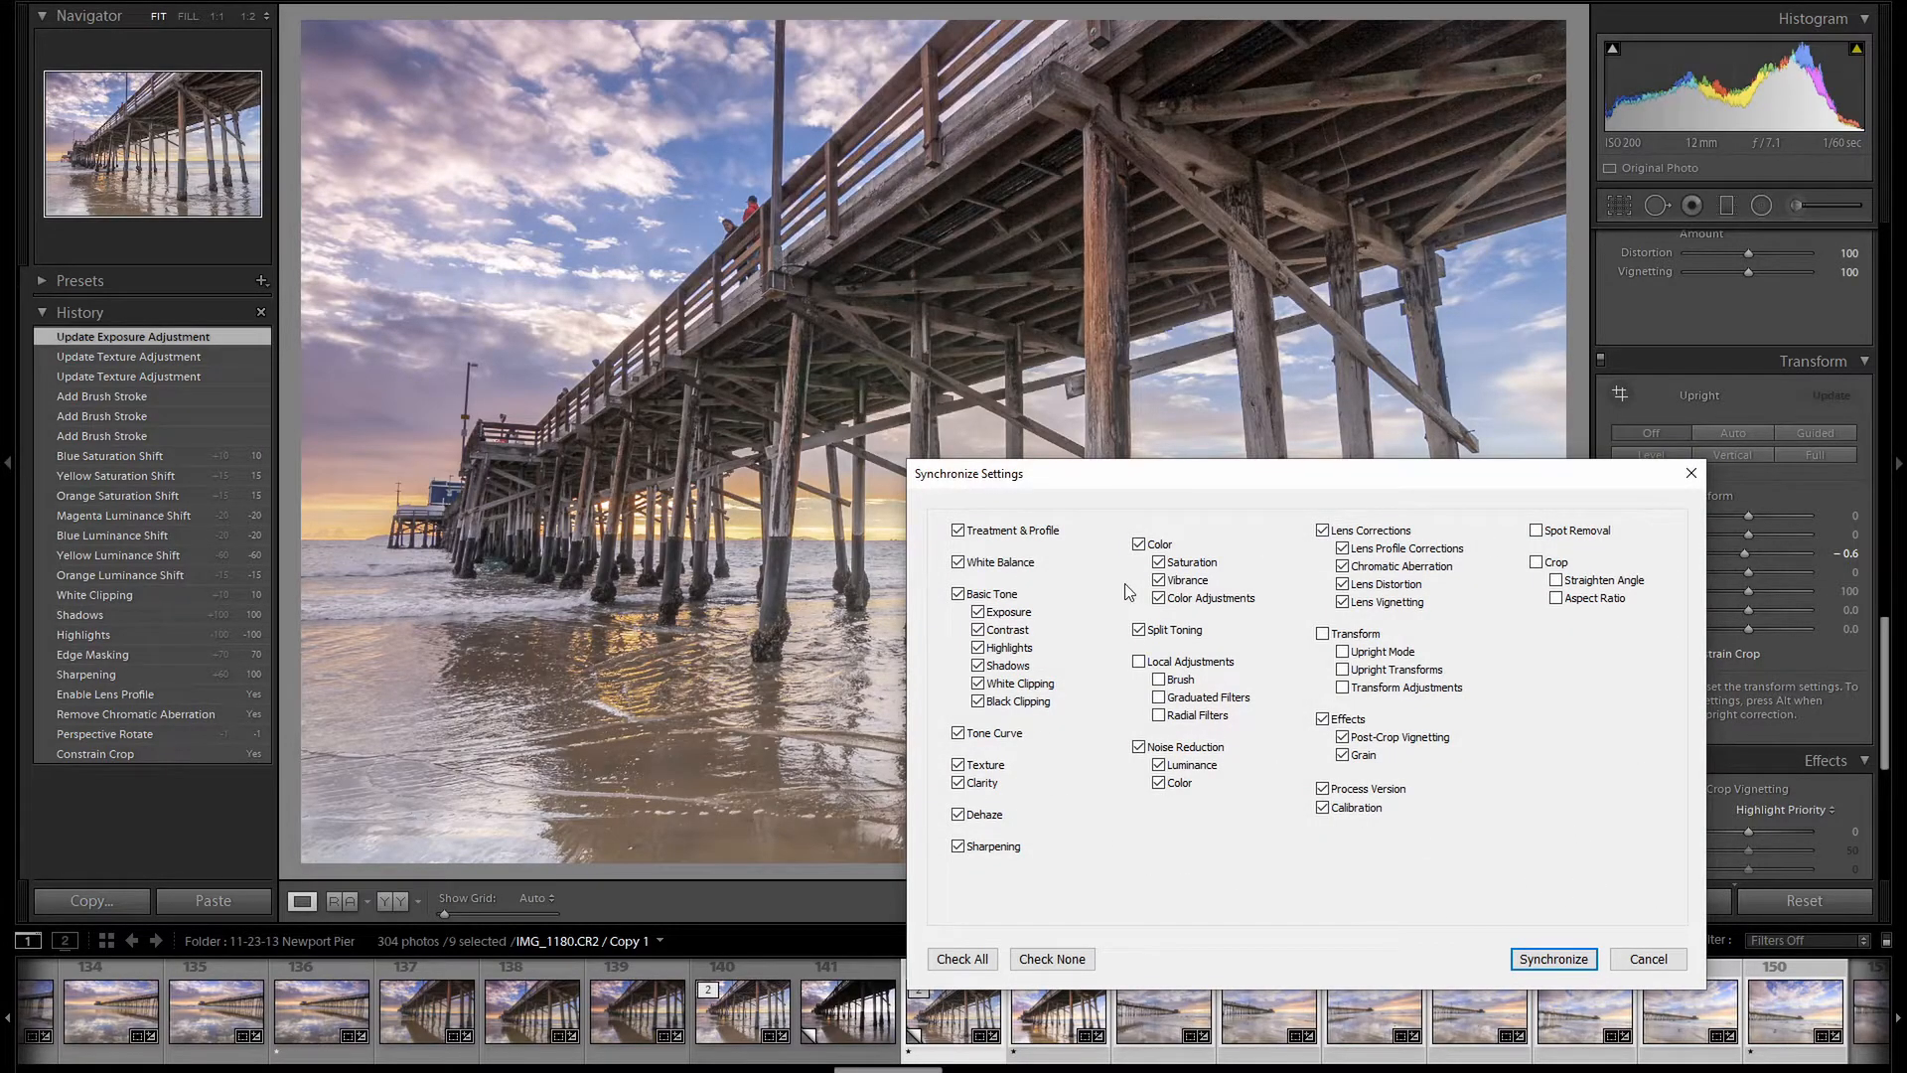
click(1564, 964)
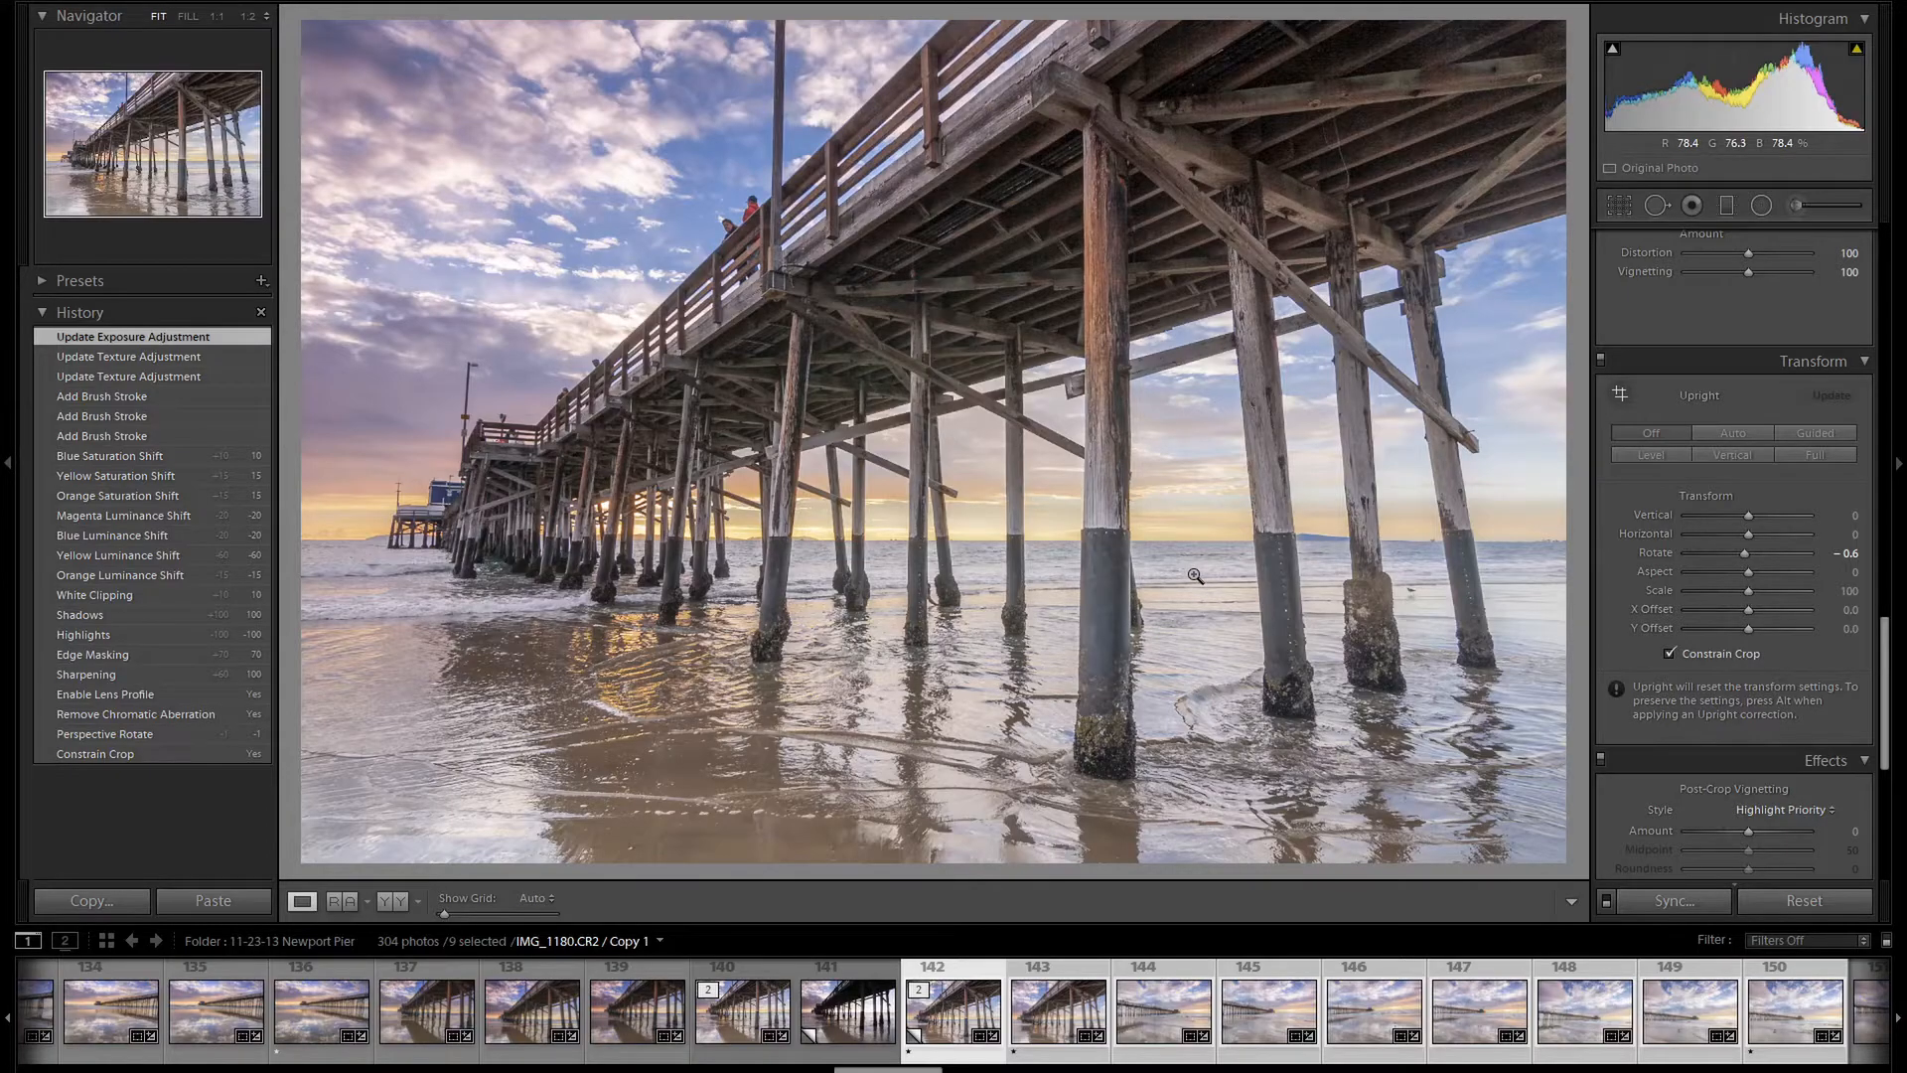
Browse through the synchronized photos up to photo 150 to examine how the settings look on each.
key(Right)
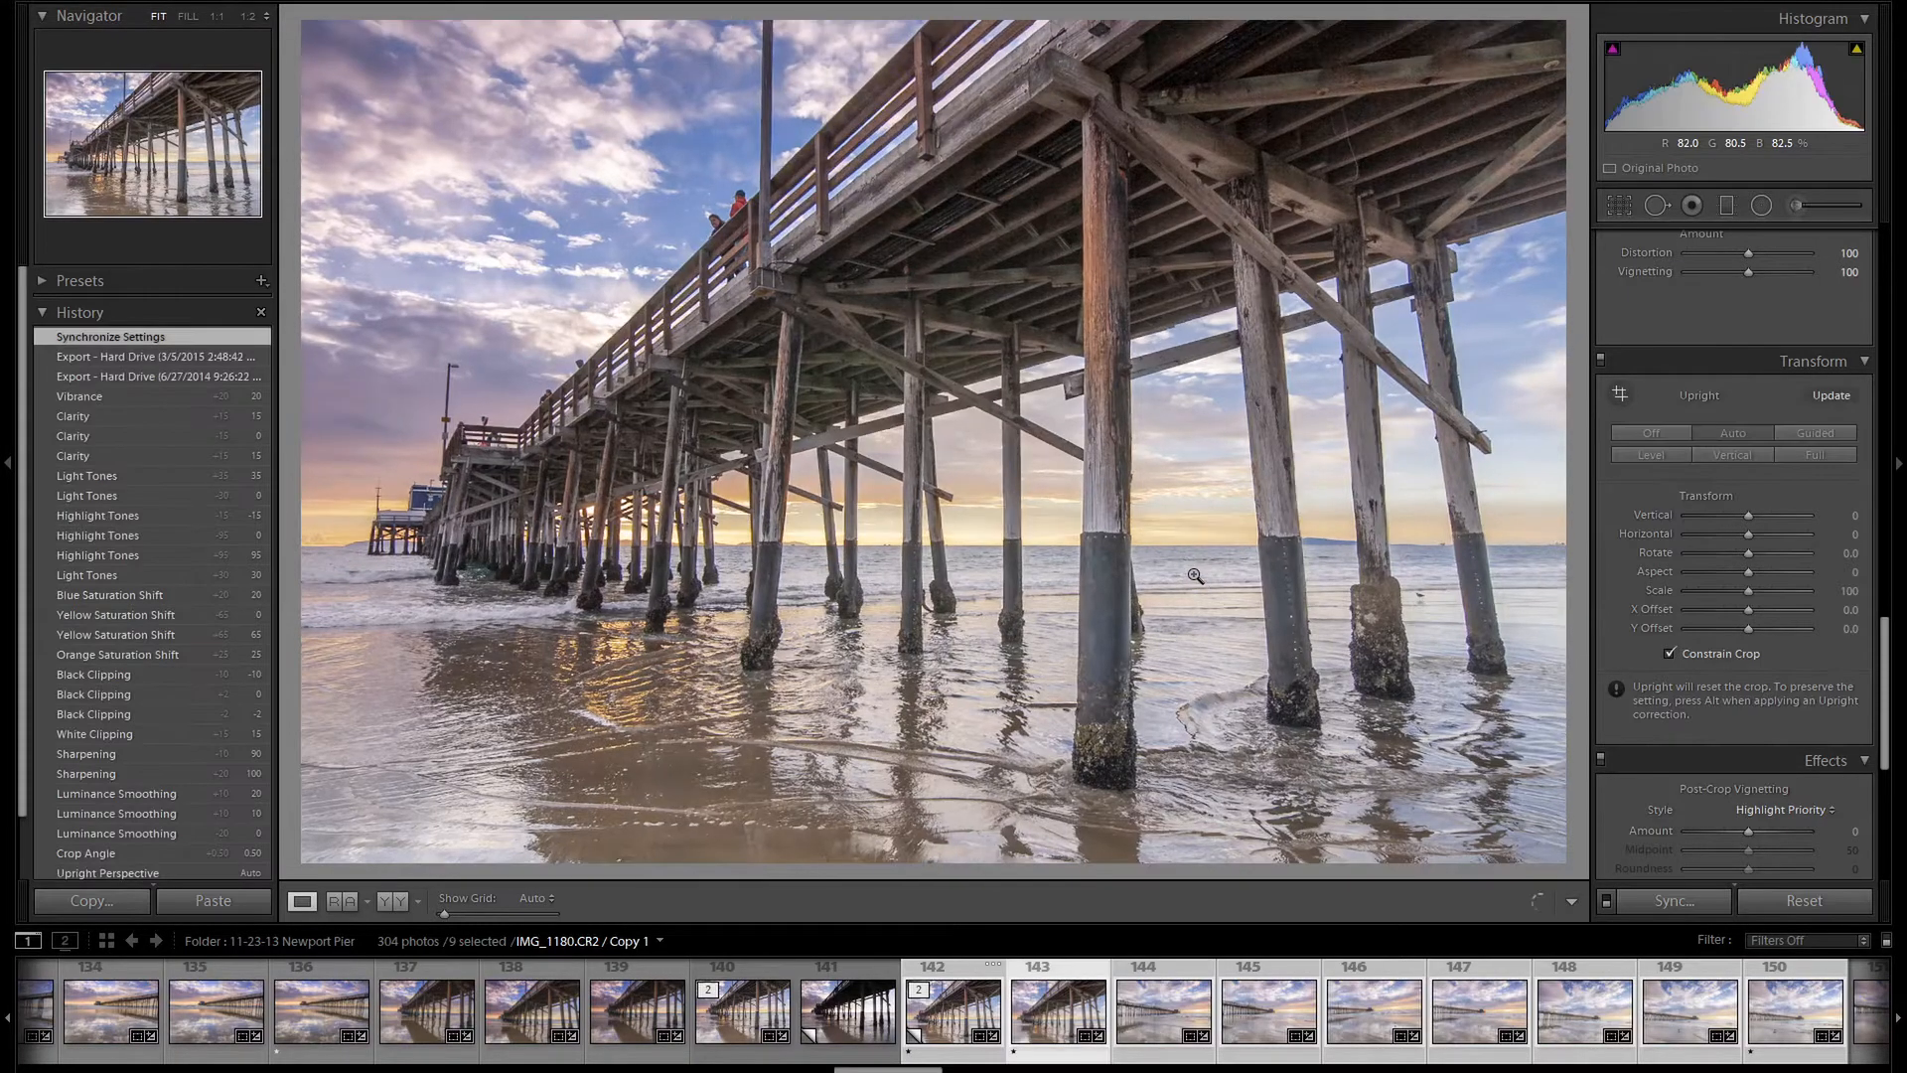
key(Right)
key(Right)
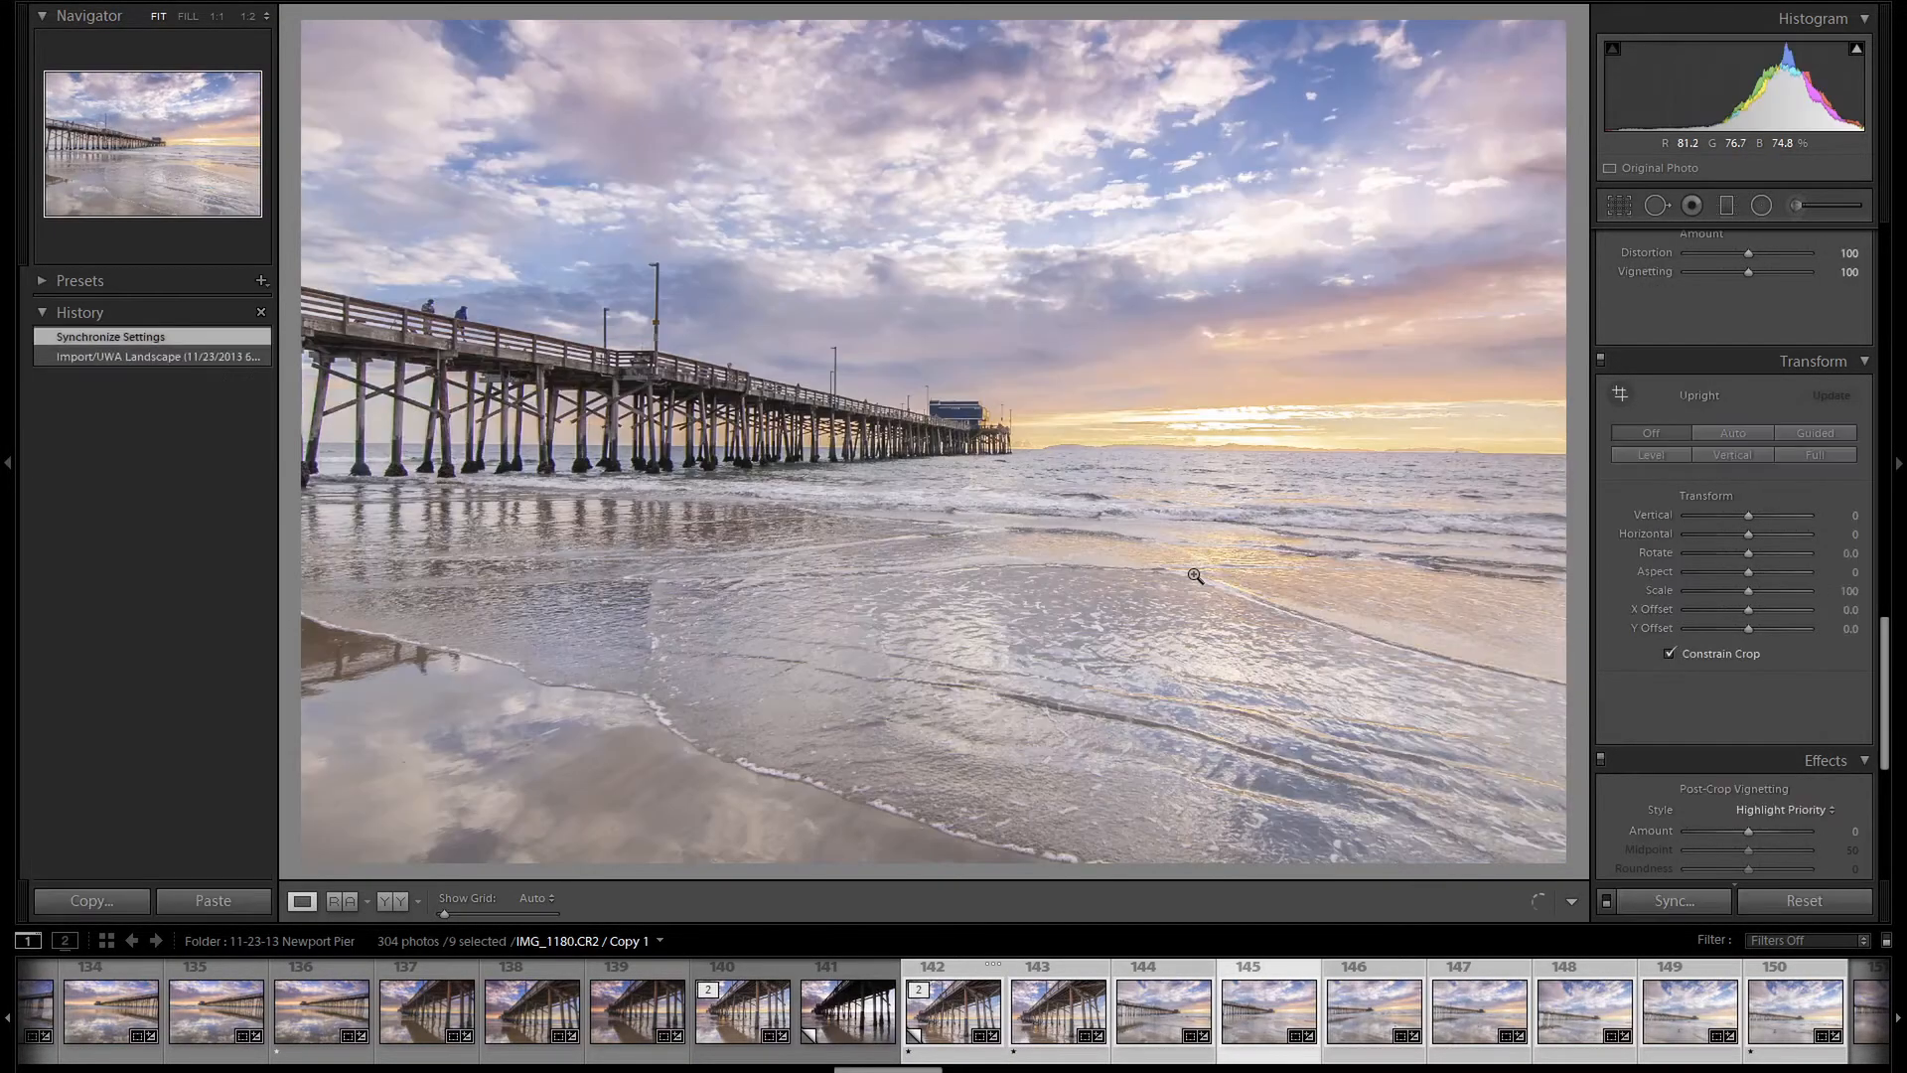
key(Right)
key(Right)
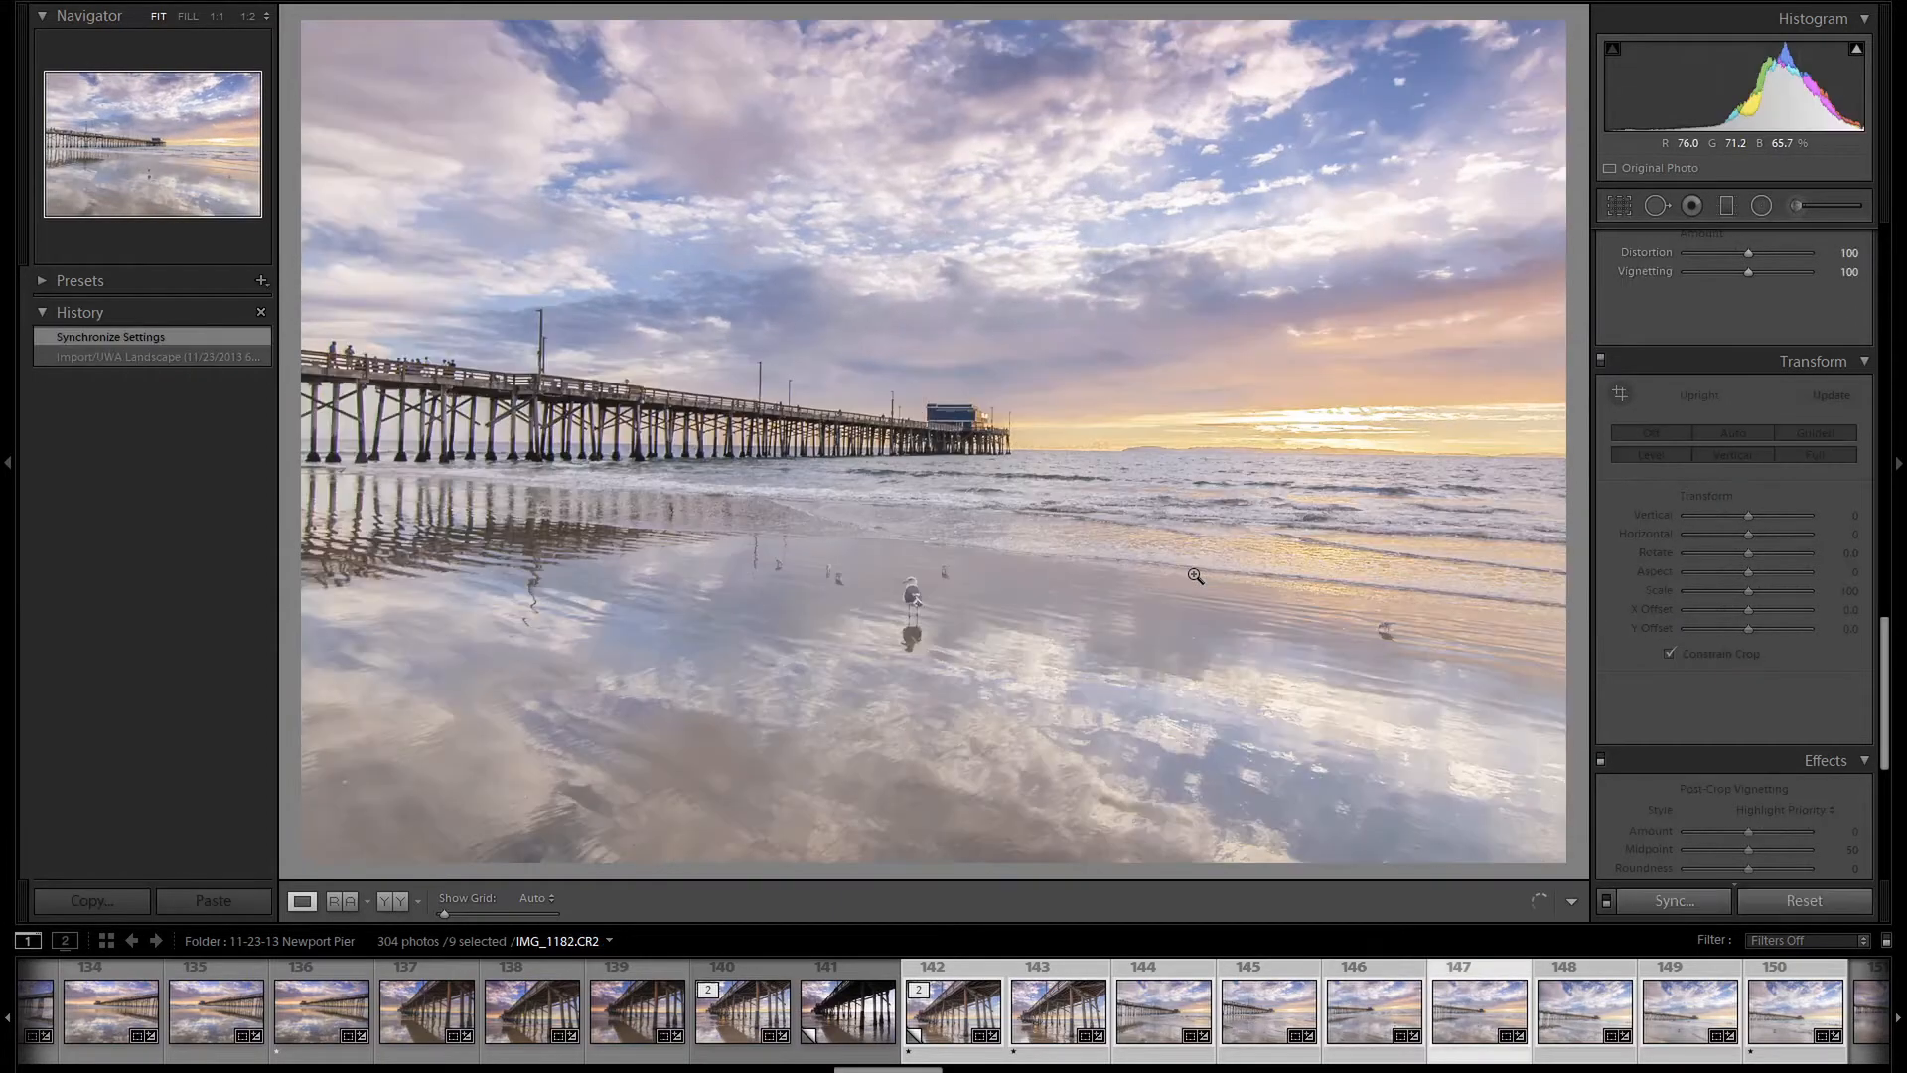
key(Right)
key(Right)
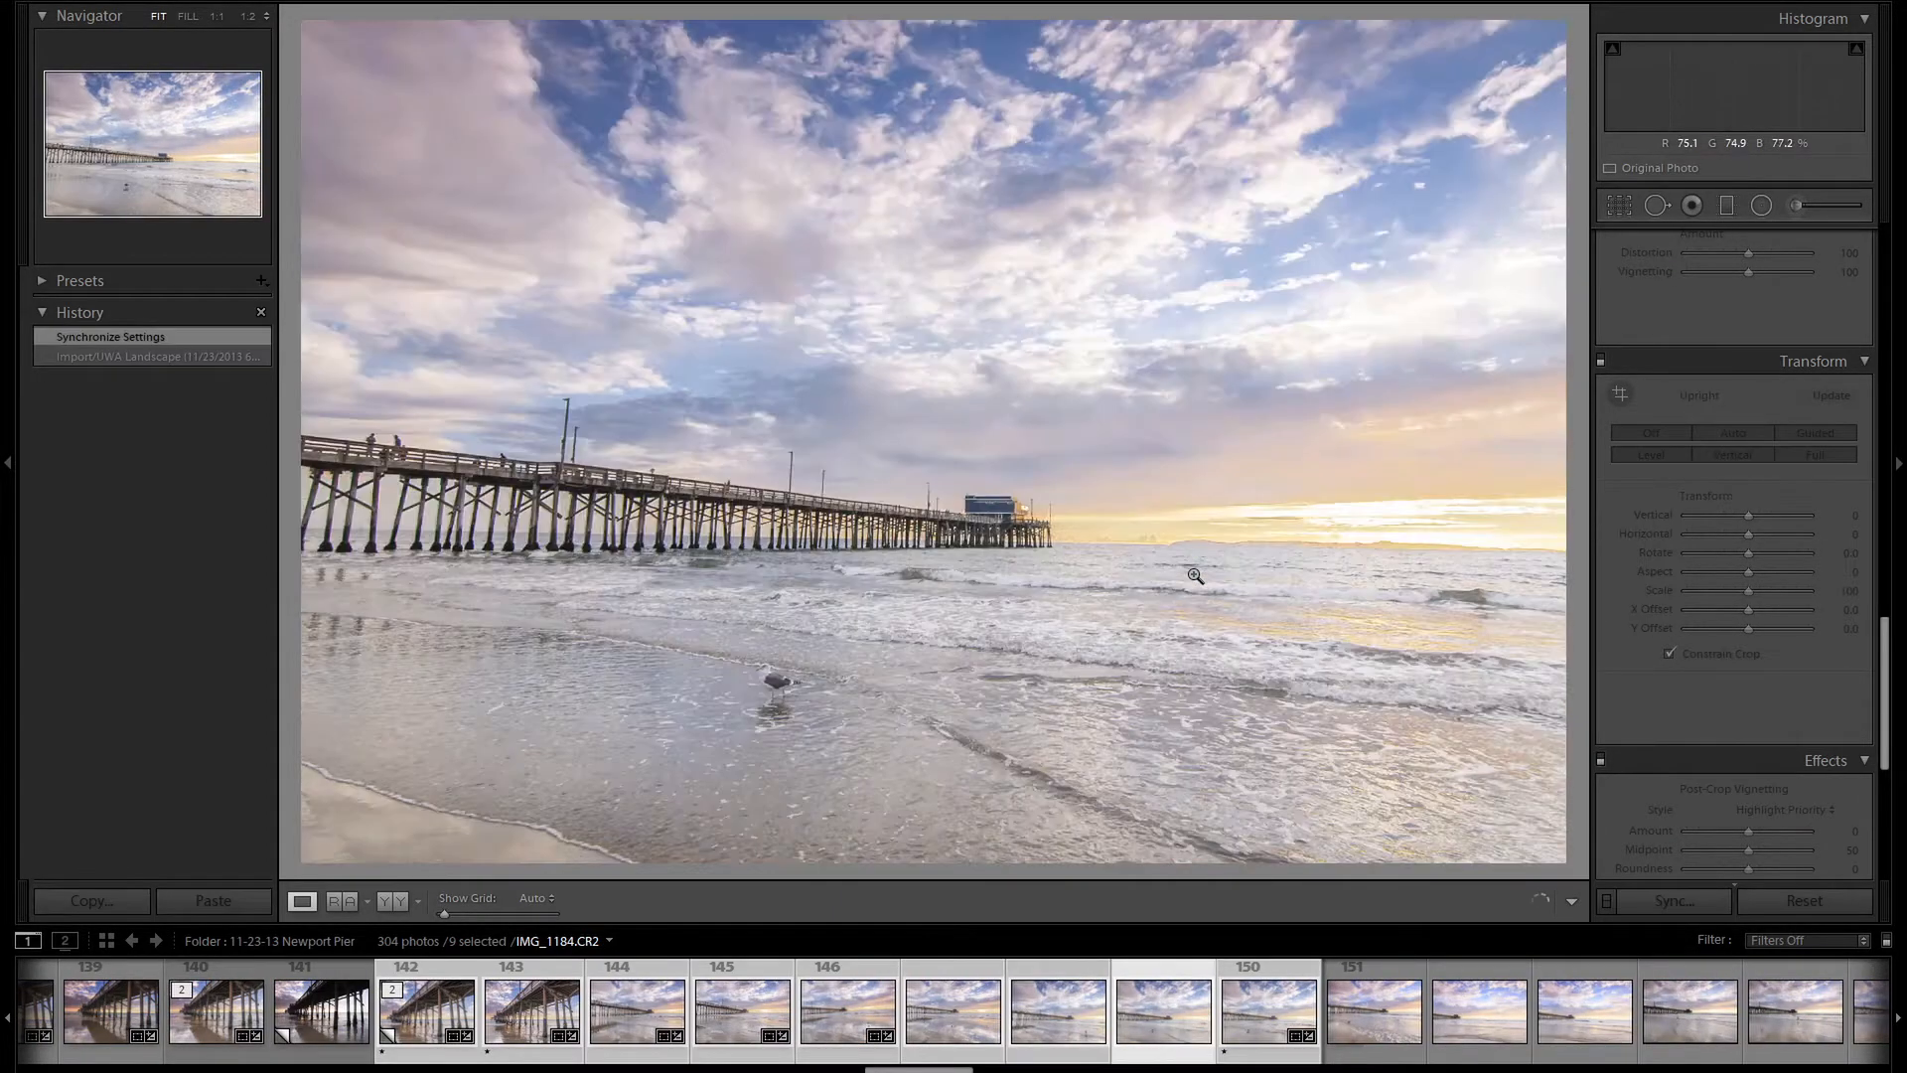
key(Right)
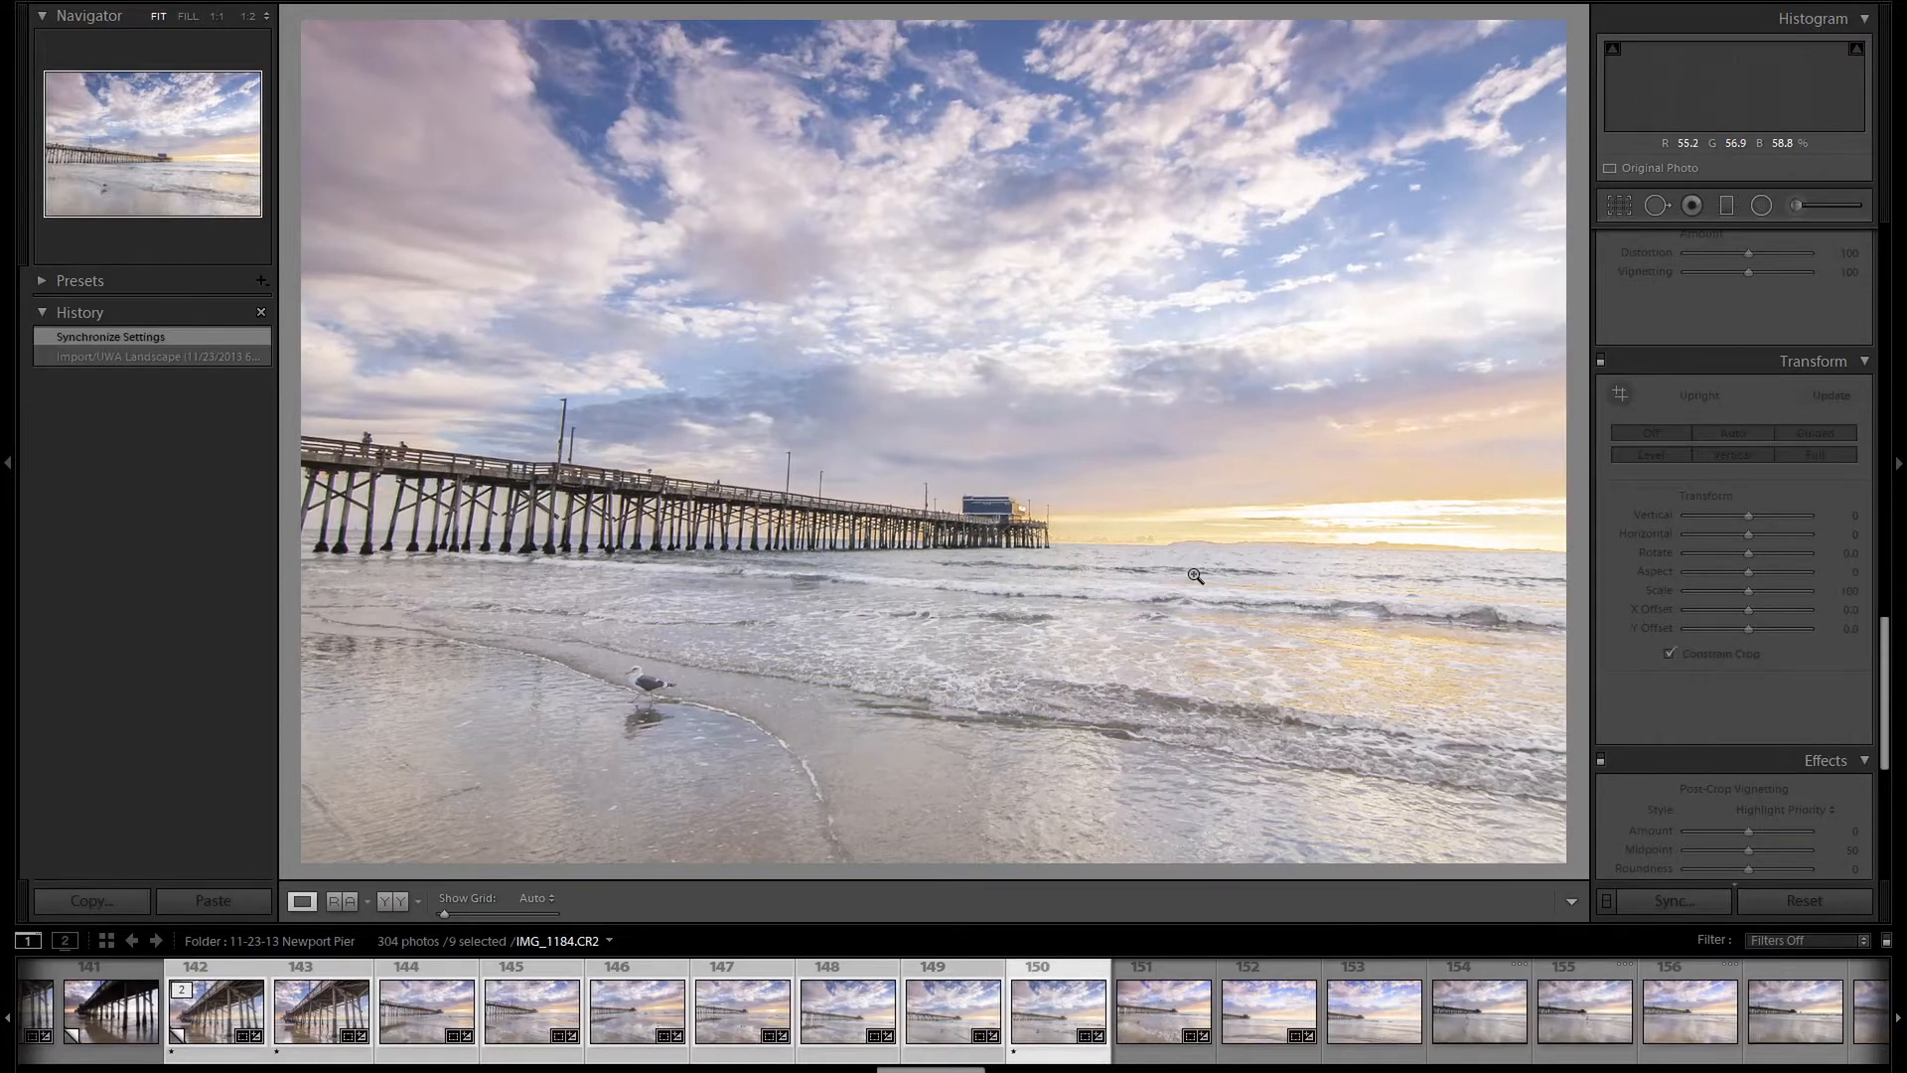